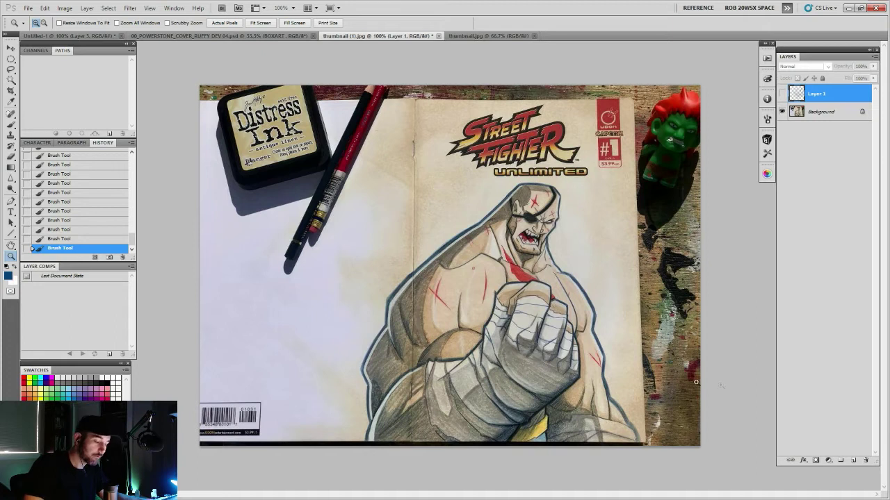
- Make Layer 1 visible again and ready the Brush tool for painting over the wrapped fist
click(528, 368)
alt+click(511, 334)
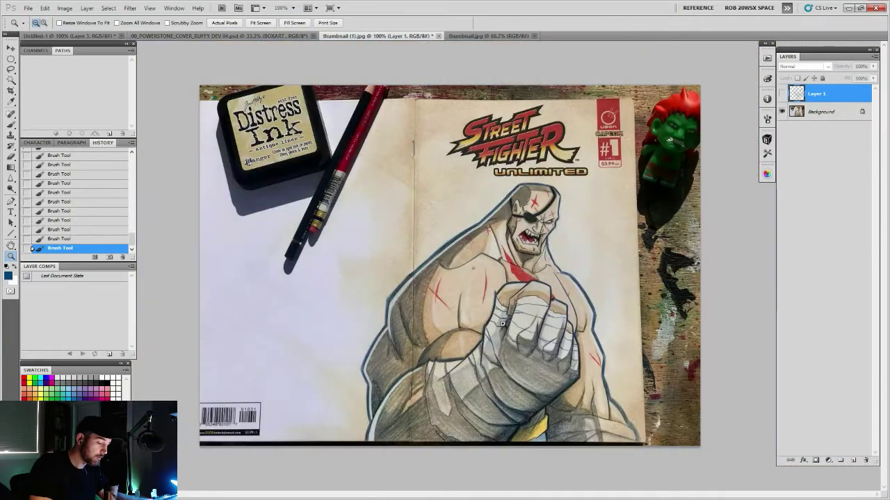
key(b)
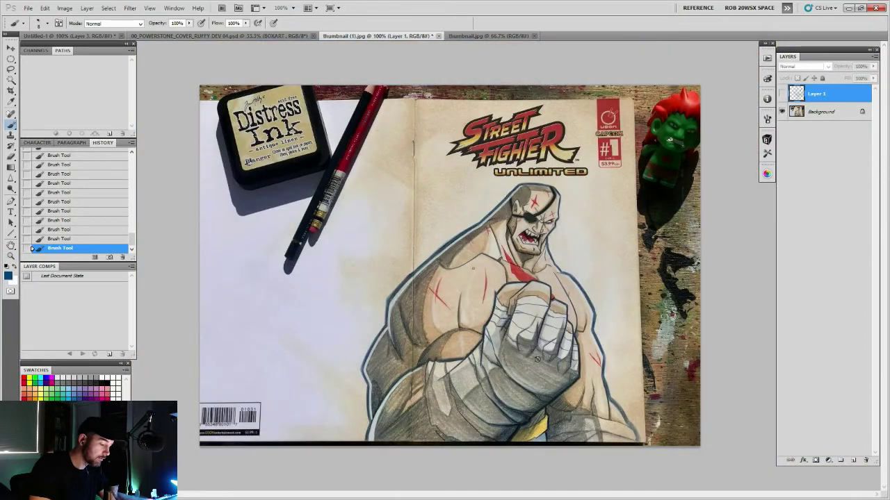
click(781, 93)
key(z)
click(551, 369)
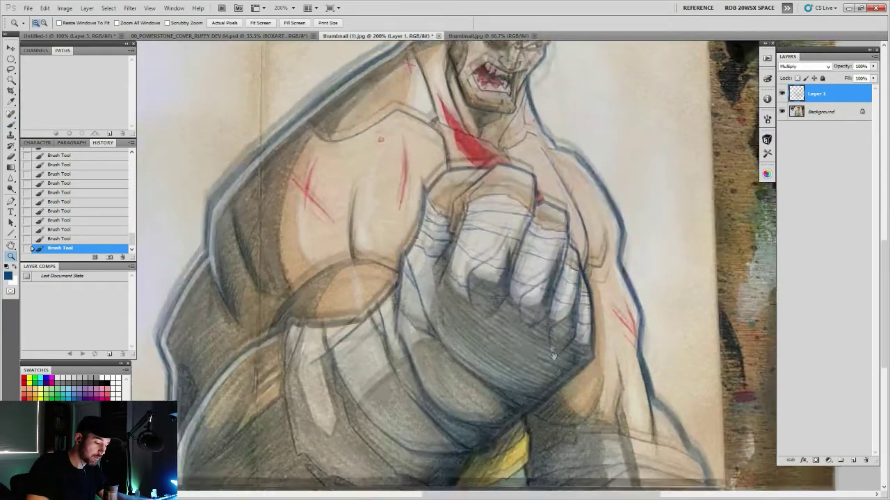
key(b)
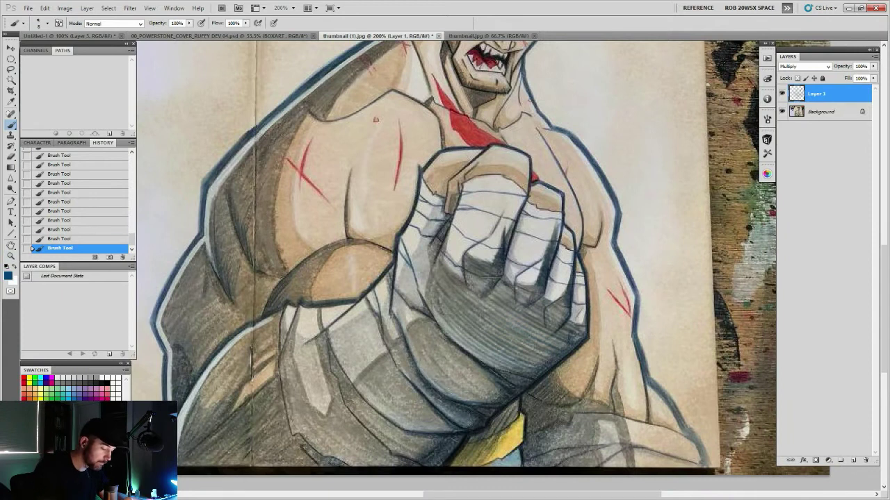
- Undo the latest brush strokes over the wrapped fist
key(ctrl+z)
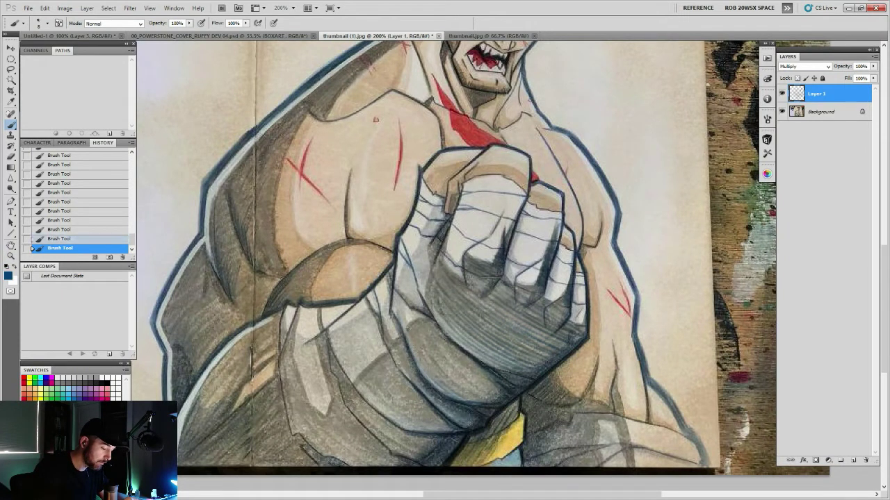
key(ctrl+z)
key(ctrl+z)
key(ctrl+z)
key(ctrl+z)
key(ctrl+z)
key(ctrl+z)
key(ctrl+z)
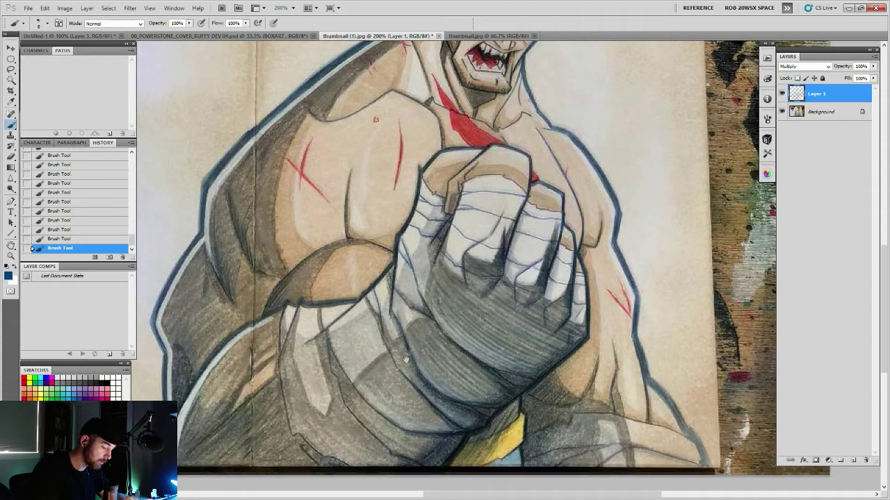
- Paint dark blue hatching strokes across the shaded wrap bands just below the fist on Layer 1
drag(402, 424, 447, 383)
drag(414, 356, 460, 384)
mouse_move(424, 346)
mouse_down()
mouse_move(472, 386)
mouse_move(458, 370)
mouse_up()
drag(458, 371, 485, 389)
drag(428, 332, 490, 390)
mouse_move(417, 317)
mouse_down()
mouse_move(465, 374)
mouse_move(492, 388)
mouse_up()
drag(436, 325, 478, 374)
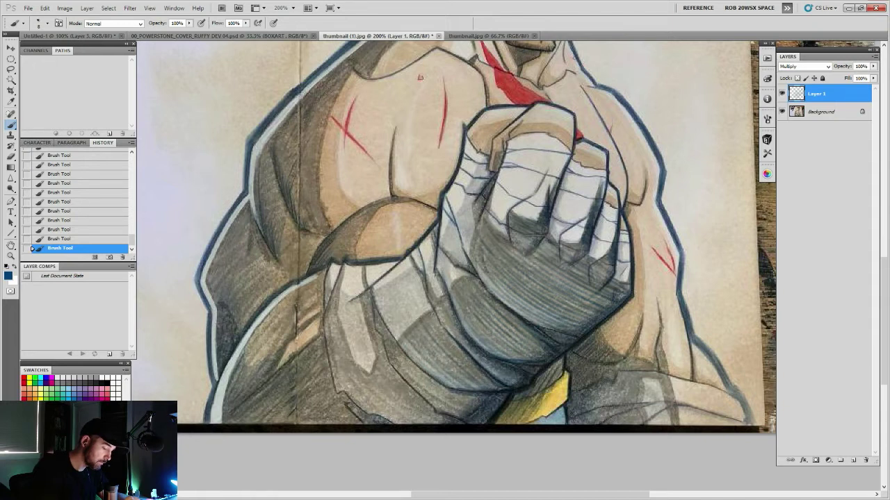
drag(418, 335, 472, 388)
mouse_move(425, 356)
mouse_down()
mouse_move(465, 391)
mouse_move(430, 372)
mouse_move(466, 376)
mouse_up()
drag(478, 317, 473, 318)
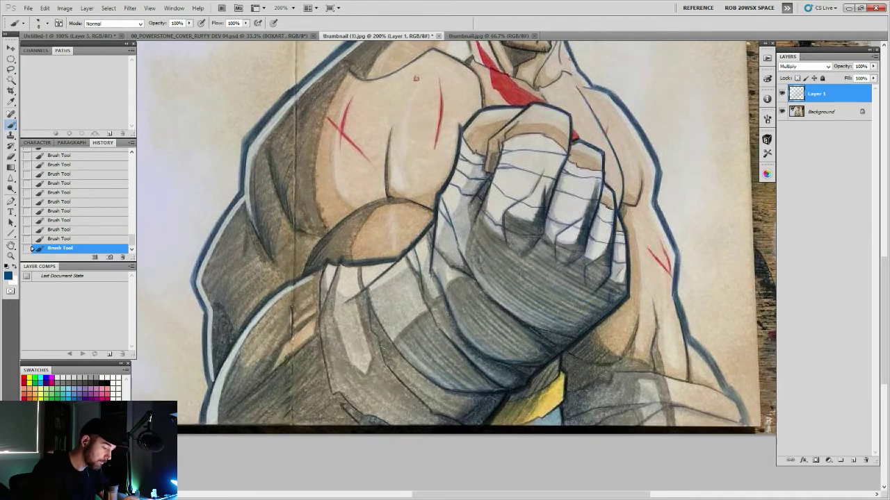
- Extend the dark blue hatching over the lower part of the wrapped forearm, following the curve of the bandages
drag(327, 379, 384, 419)
mouse_move(353, 384)
mouse_down()
mouse_move(397, 424)
mouse_move(415, 427)
mouse_move(415, 419)
mouse_up()
mouse_move(383, 378)
mouse_down()
mouse_move(425, 424)
mouse_move(438, 423)
mouse_move(423, 409)
mouse_up()
mouse_move(379, 353)
mouse_down()
mouse_move(398, 379)
mouse_move(456, 415)
mouse_up()
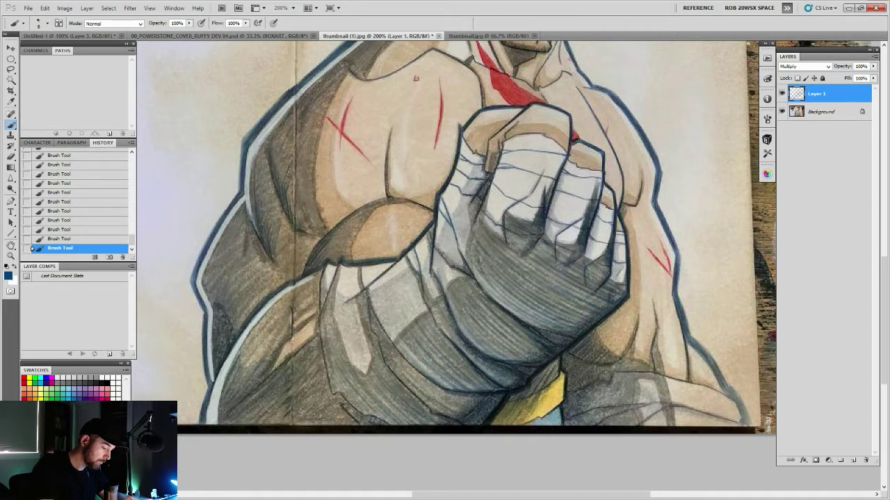
mouse_move(407, 370)
mouse_down()
mouse_move(464, 413)
mouse_move(441, 393)
mouse_up()
- Hatch dark blue strokes along the outer edge and bottom folds of the forearm wrap
drag(392, 326, 465, 306)
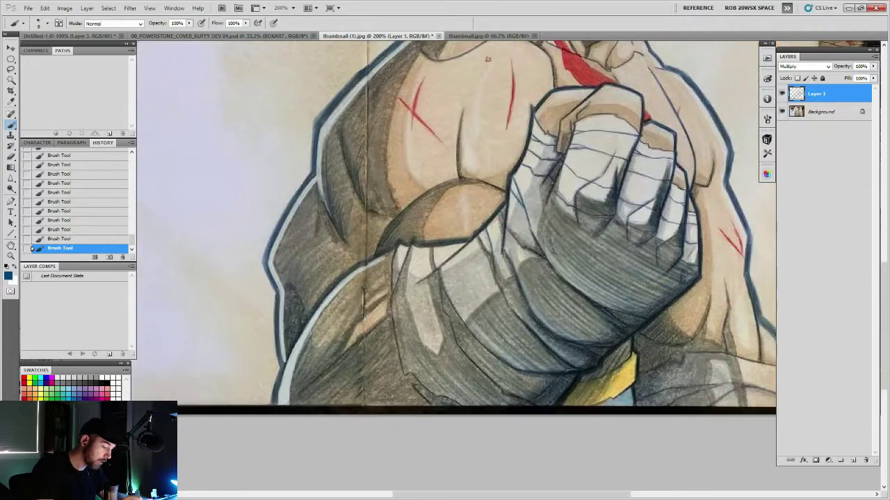
drag(396, 308, 404, 329)
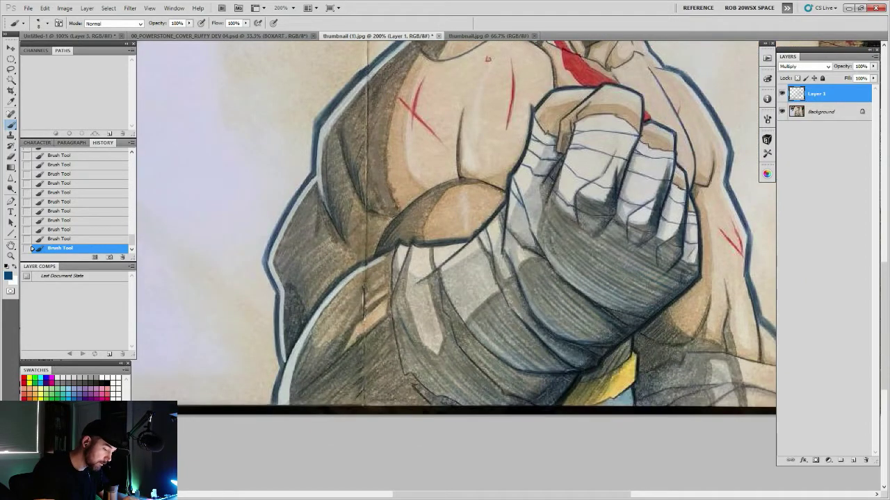
drag(405, 322, 420, 365)
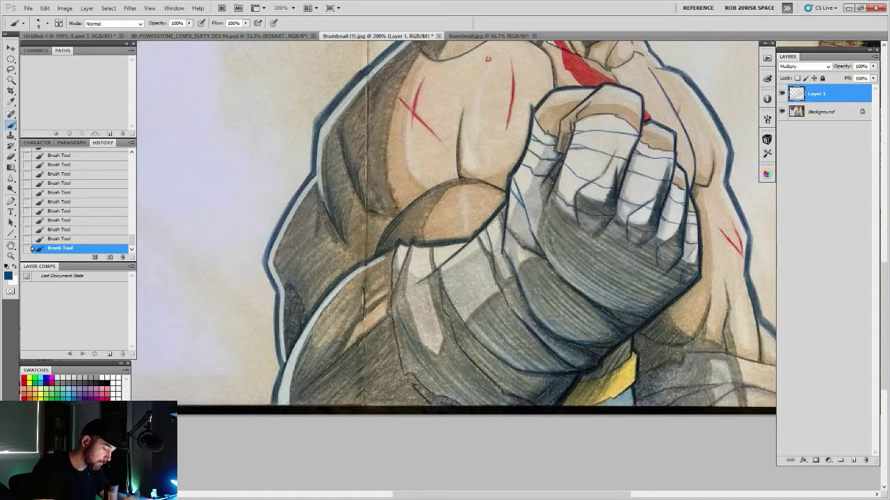
drag(595, 294, 563, 302)
drag(412, 347, 426, 367)
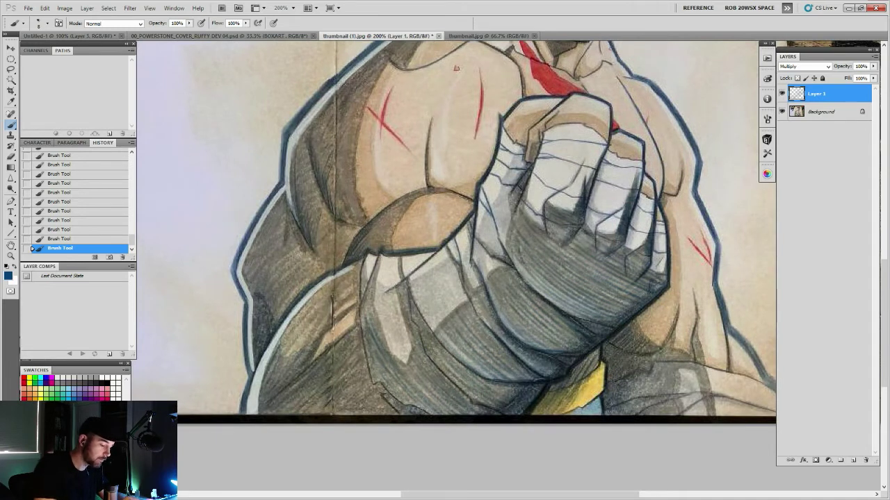
drag(606, 296, 535, 274)
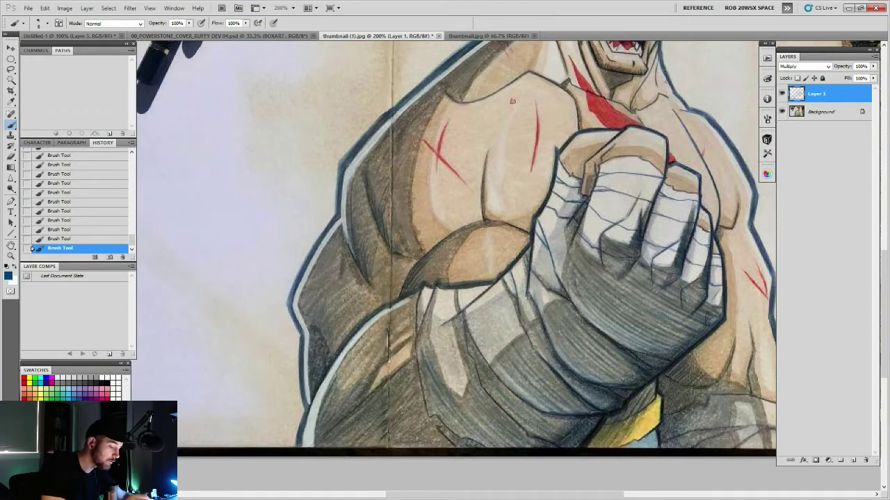
drag(582, 357, 563, 324)
drag(470, 367, 515, 408)
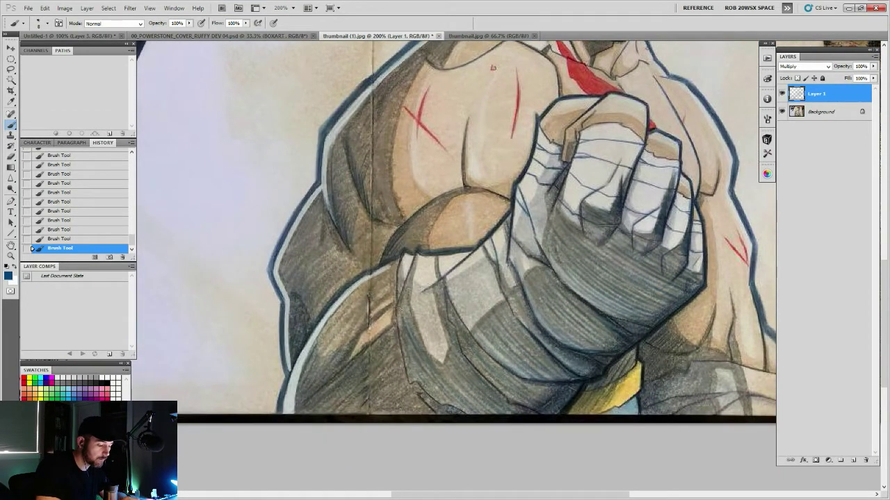
drag(400, 306, 408, 373)
mouse_move(454, 389)
mouse_down()
mouse_move(484, 410)
mouse_move(508, 413)
mouse_up()
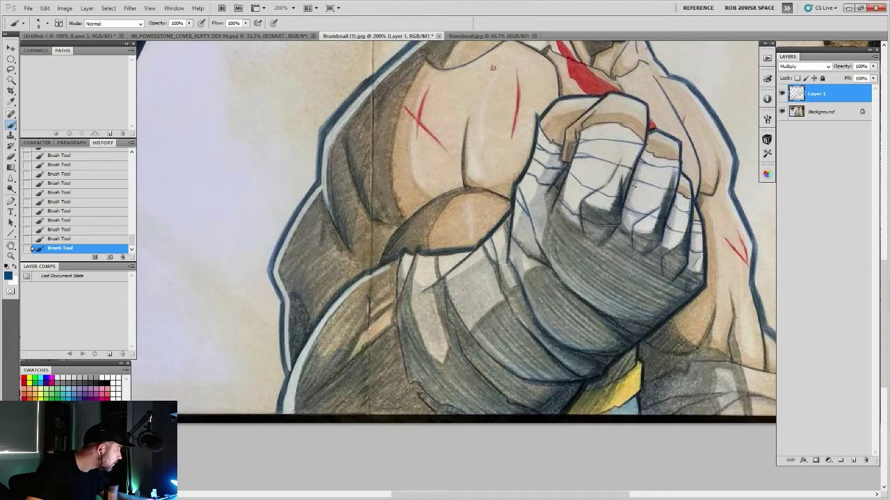
- Add dark blue hatching to the shaded wrap on the other forearm, beside the yellow belt
scroll(597, 327, right, 3)
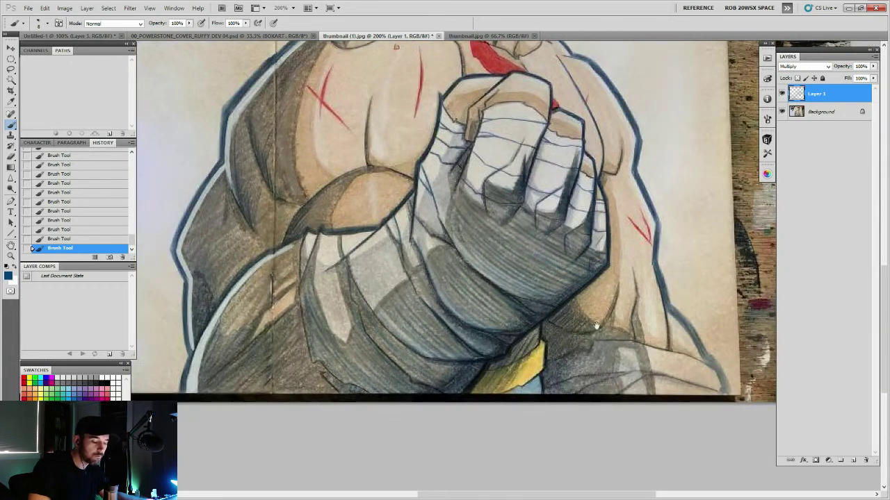
drag(596, 326, 652, 257)
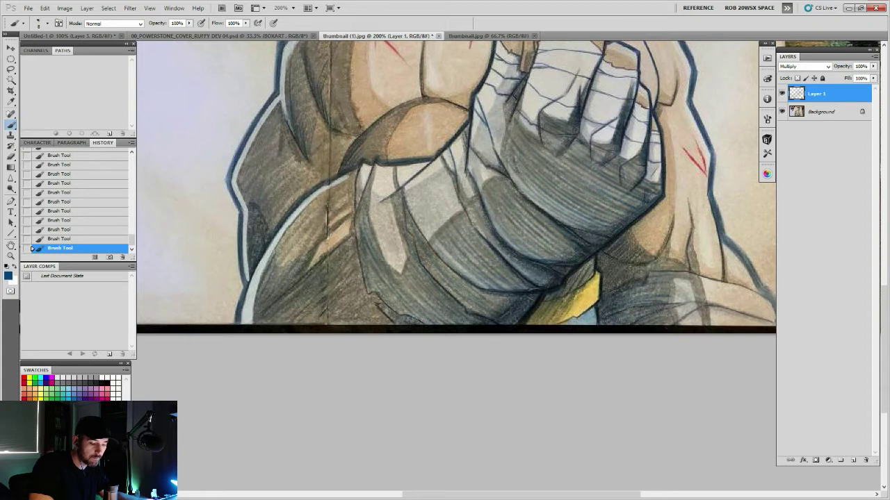
drag(694, 278, 708, 328)
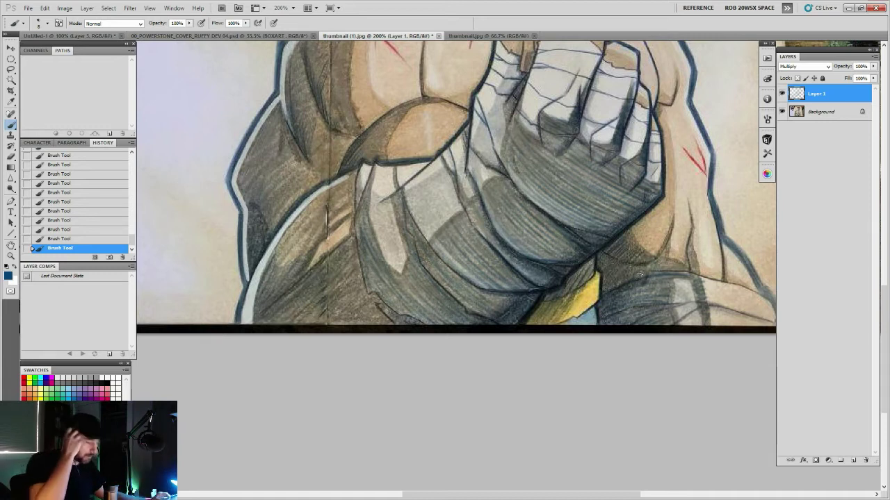
- Paint dark blue shading strokes into the shadowed side of the figure's shoulder and upper arm
drag(567, 197, 575, 376)
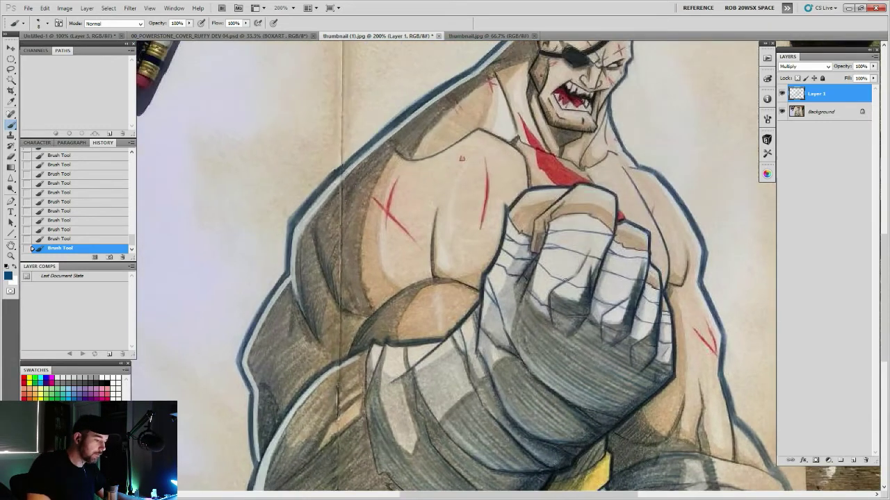
drag(498, 262, 591, 264)
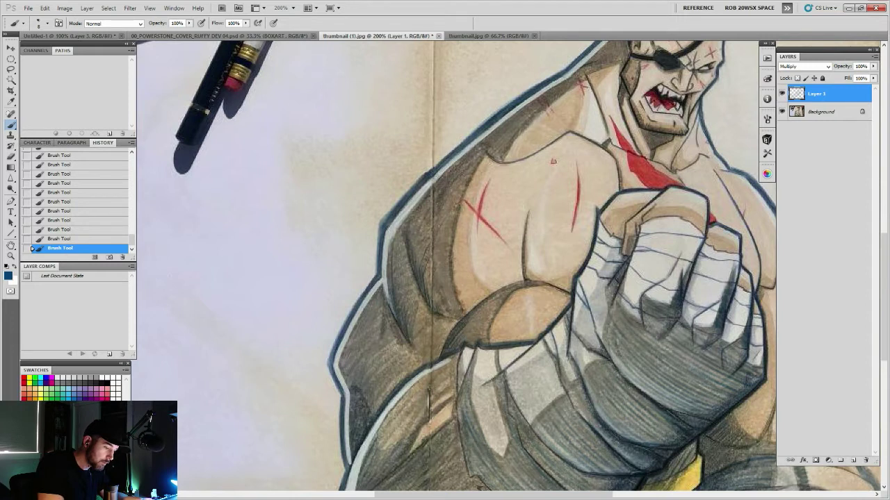
mouse_move(479, 239)
mouse_down()
mouse_move(460, 323)
mouse_move(490, 231)
mouse_move(544, 179)
mouse_up()
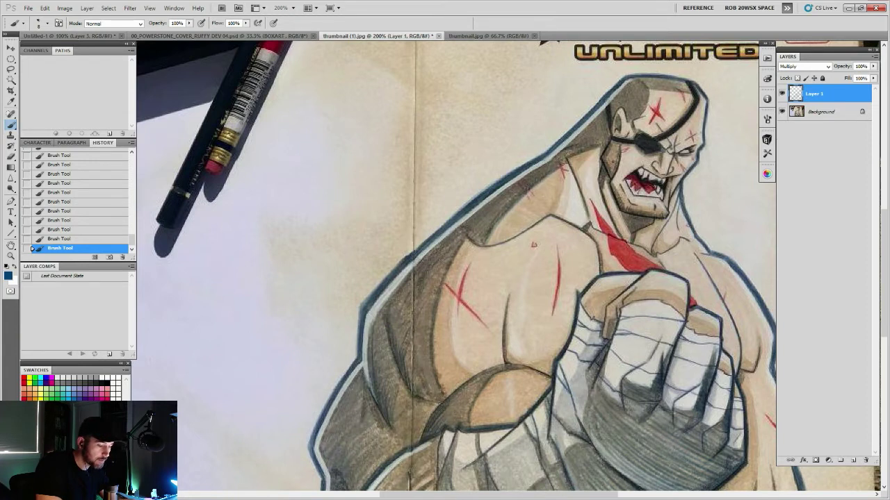
mouse_move(488, 239)
mouse_down()
mouse_move(499, 223)
mouse_move(454, 266)
mouse_move(471, 189)
mouse_up()
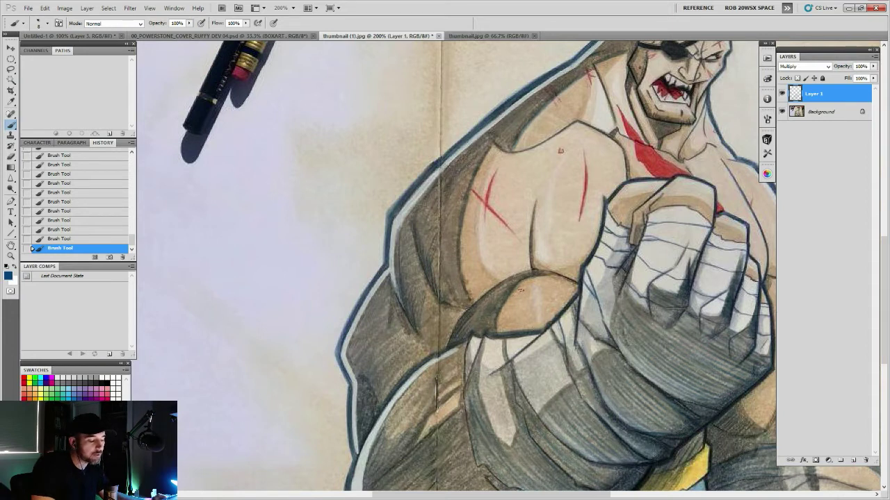
- Dab a white highlight on the bicep above the wrapped forearm on a new layer and soften it with the Eraser
key(x)
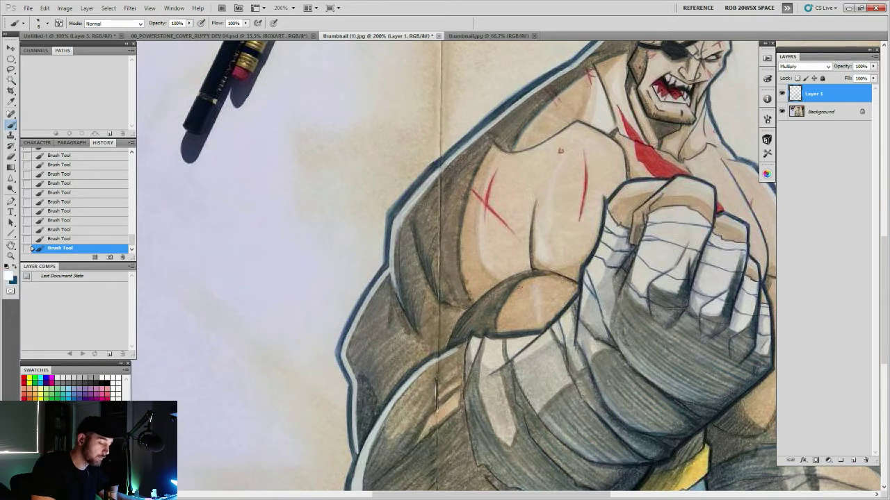
click(853, 460)
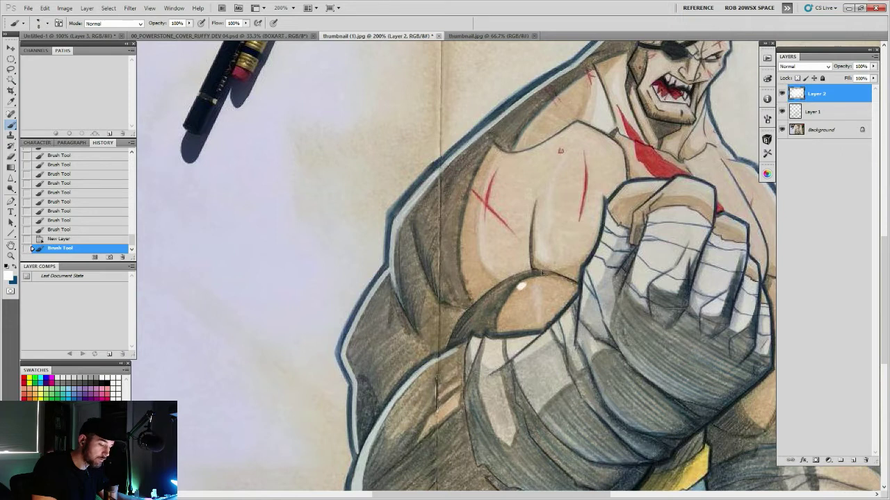
click(522, 286)
click(523, 286)
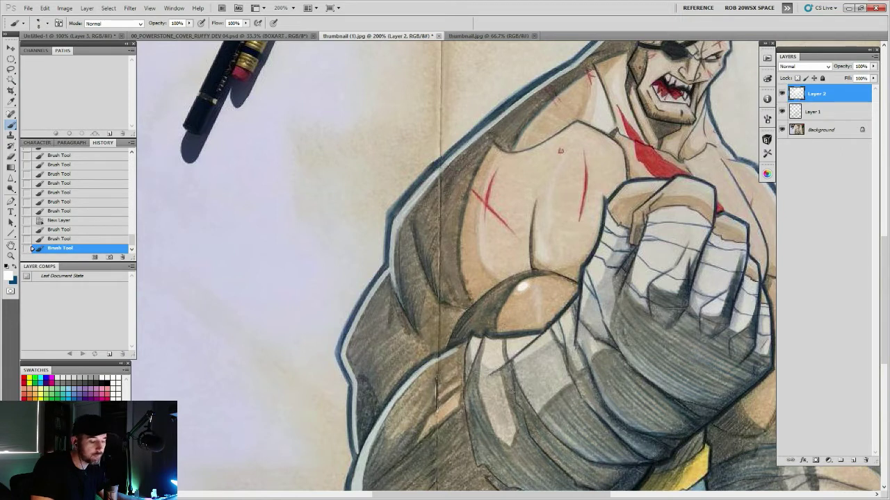
key(e)
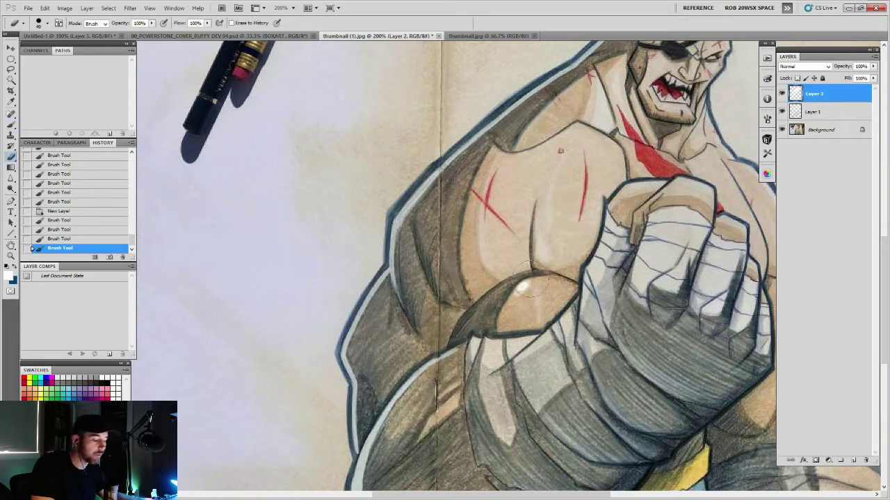
click(520, 292)
- Paint short white strokes through the lit area of the bicep to build up its highlight
key(b)
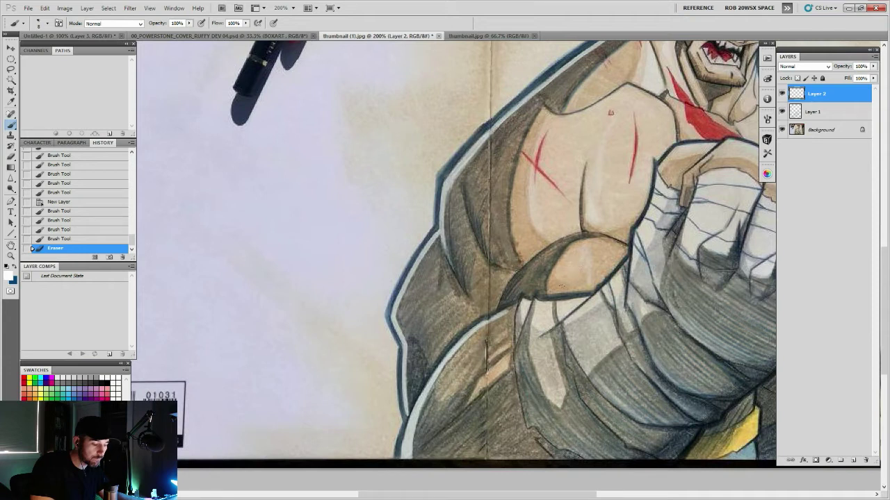
drag(562, 285, 581, 251)
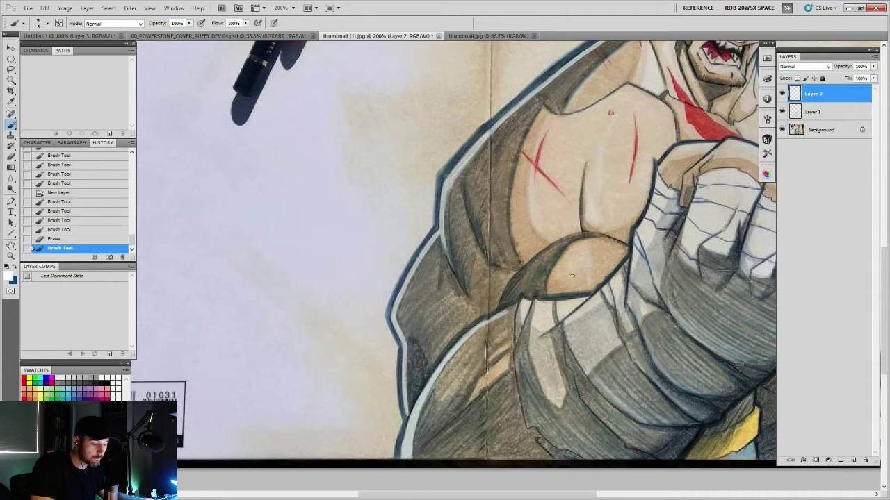
drag(571, 263, 570, 268)
drag(574, 258, 571, 265)
drag(575, 254, 571, 262)
drag(575, 252, 572, 257)
drag(576, 254, 573, 255)
drag(575, 247, 574, 254)
- View the whole cover and toggle the visibility of Layer 2 and Layer 1 to compare before and after
key(z)
alt+click(570, 299)
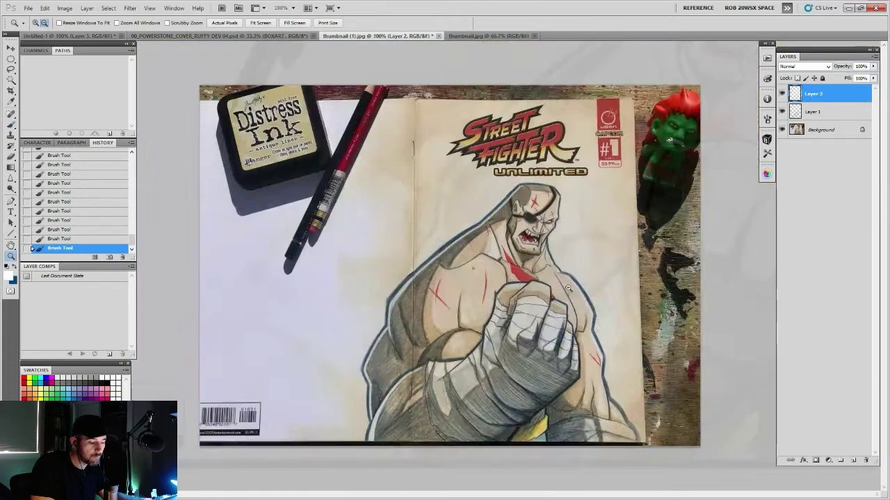
alt+click(567, 310)
click(476, 322)
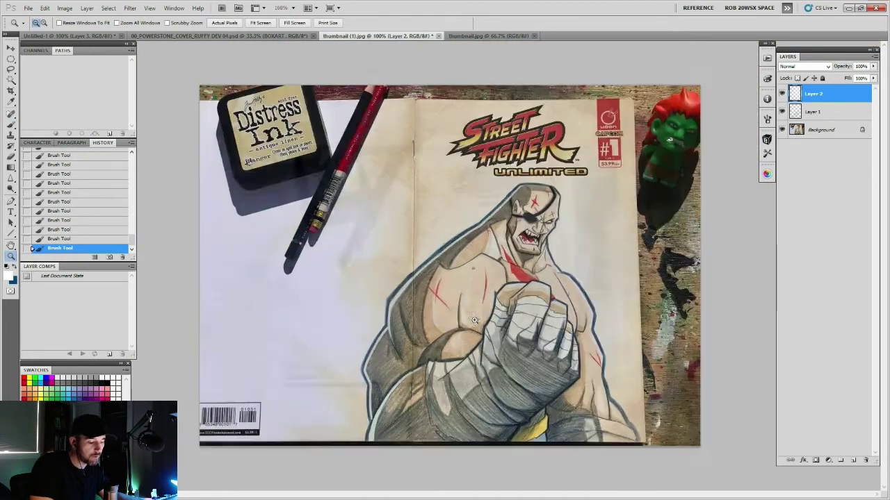
drag(783, 94, 783, 111)
click(782, 94)
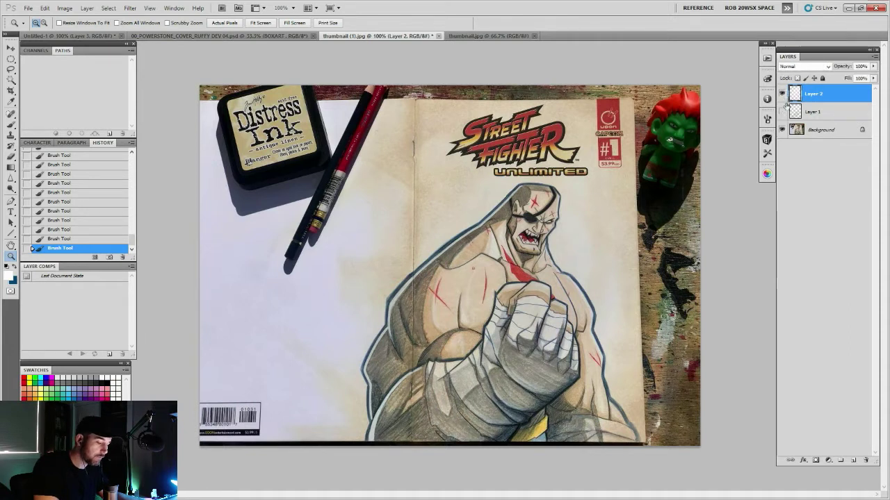
click(782, 111)
- Select Layer 1 and brush dark blue strokes along the shadow edge of the bicep
click(813, 112)
click(451, 344)
click(450, 343)
key(b)
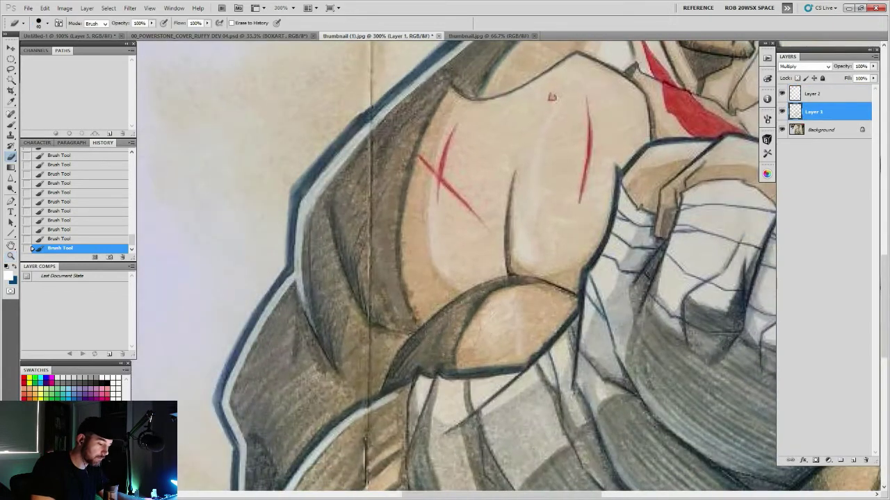
key(b)
mouse_move(488, 291)
mouse_down()
mouse_move(515, 293)
mouse_move(574, 267)
mouse_move(614, 279)
mouse_up()
key(v)
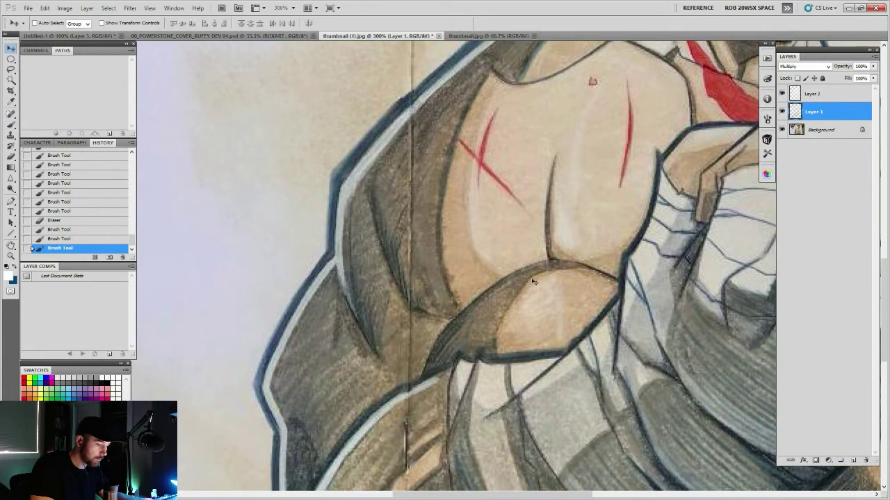
key(b)
key(x)
drag(518, 293, 497, 335)
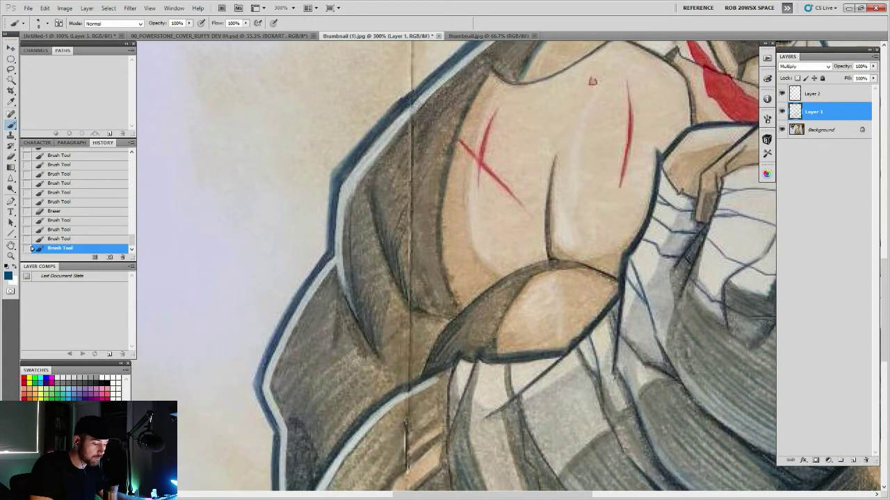
- Hatch dark blue strokes through the shadow between the lit underside of the bicep and the wrapped forearm
mouse_move(497, 319)
mouse_down()
mouse_move(486, 340)
mouse_move(472, 335)
mouse_up()
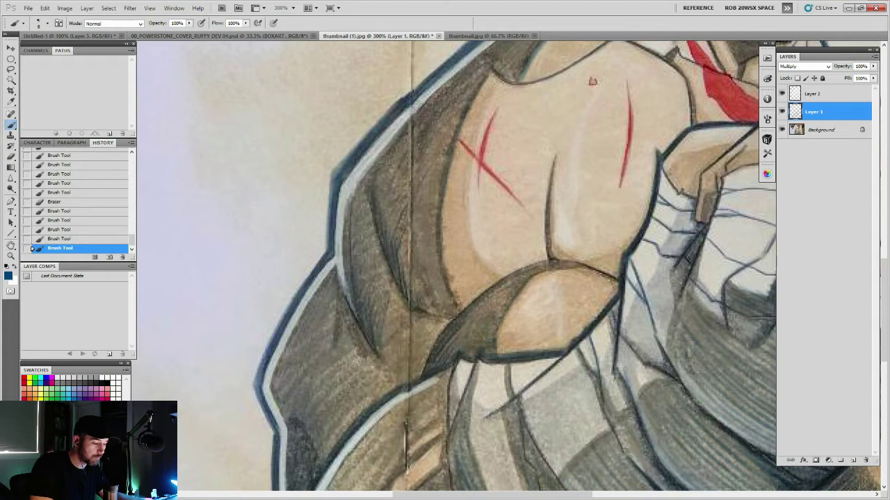
mouse_move(512, 295)
mouse_down()
mouse_move(487, 317)
mouse_move(478, 348)
mouse_up()
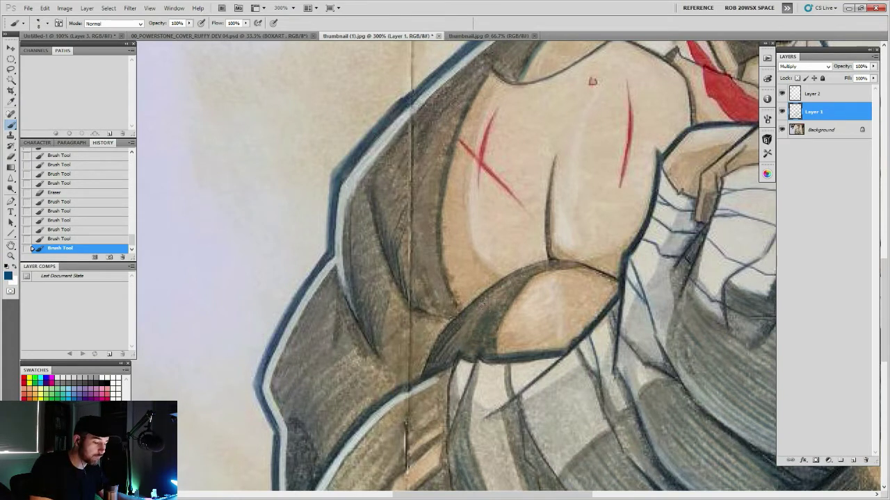
drag(520, 291, 511, 296)
drag(495, 347, 514, 281)
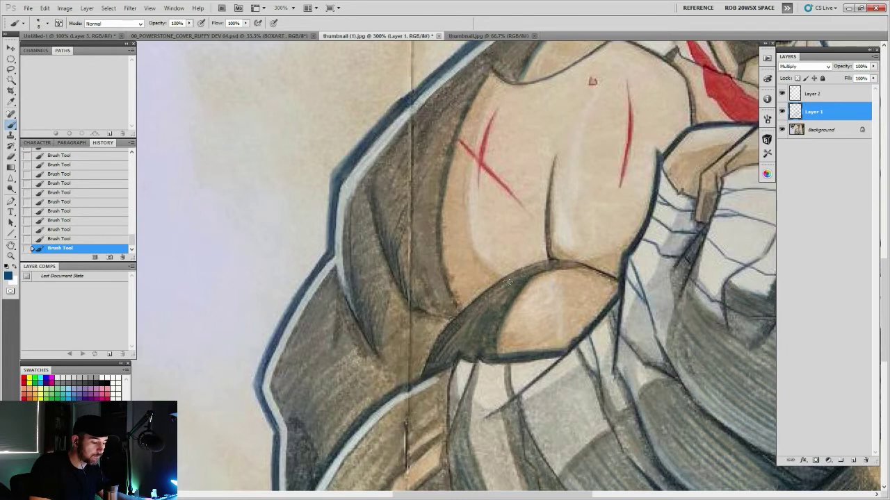
- Brush dark blue shading into the dark waist area beside the yellow belt
key(z)
alt+click(518, 339)
alt+click(518, 339)
alt+click(516, 358)
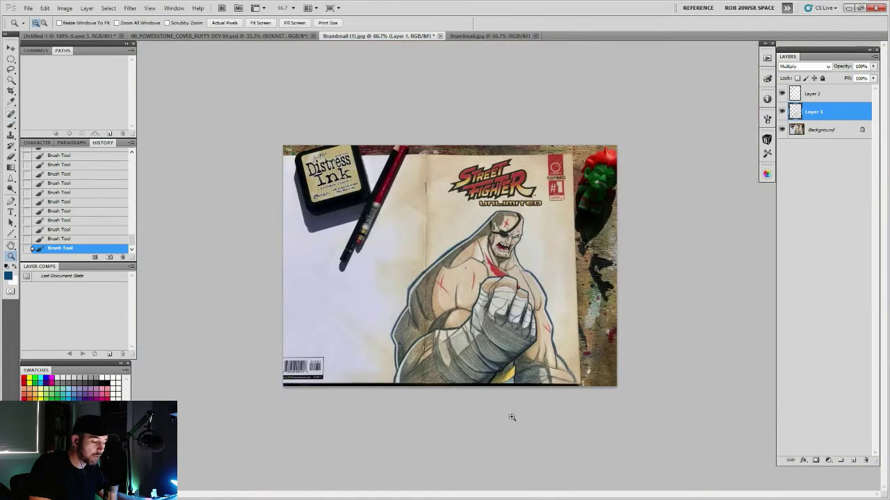
click(511, 386)
click(513, 313)
mouse_move(550, 392)
mouse_down()
mouse_move(518, 369)
mouse_move(445, 265)
mouse_up()
key(b)
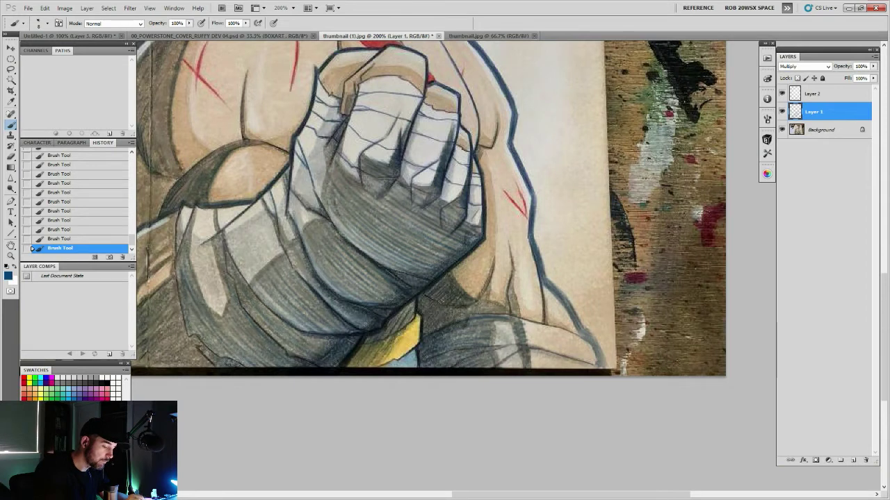
drag(441, 257, 469, 242)
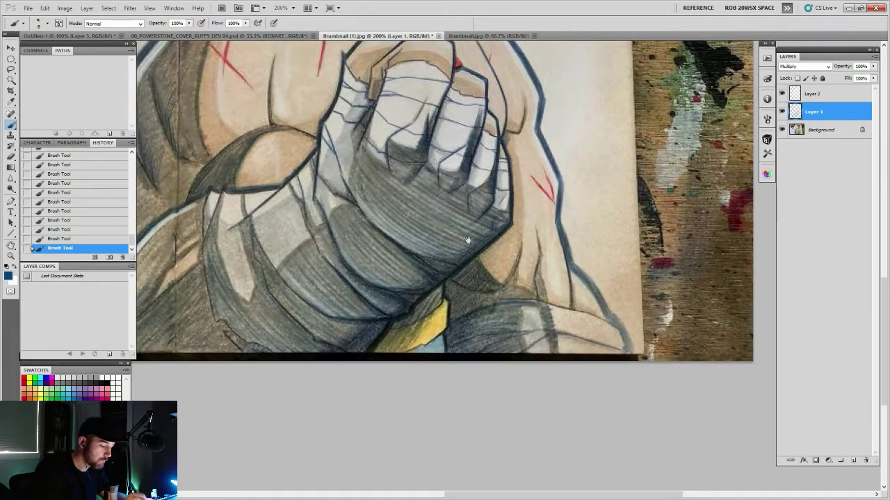
drag(449, 291, 456, 342)
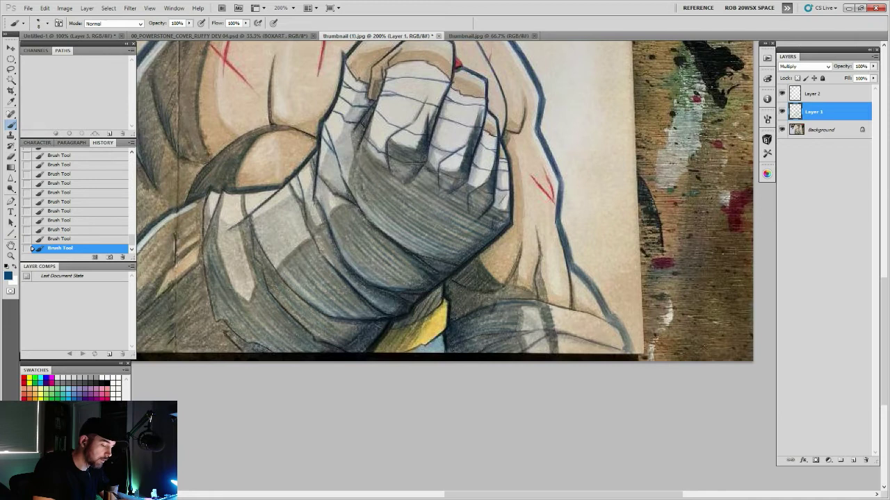
- Deepen the shadow along the lower edge of the wrapped forearm with dark blue strokes
drag(461, 293, 673, 357)
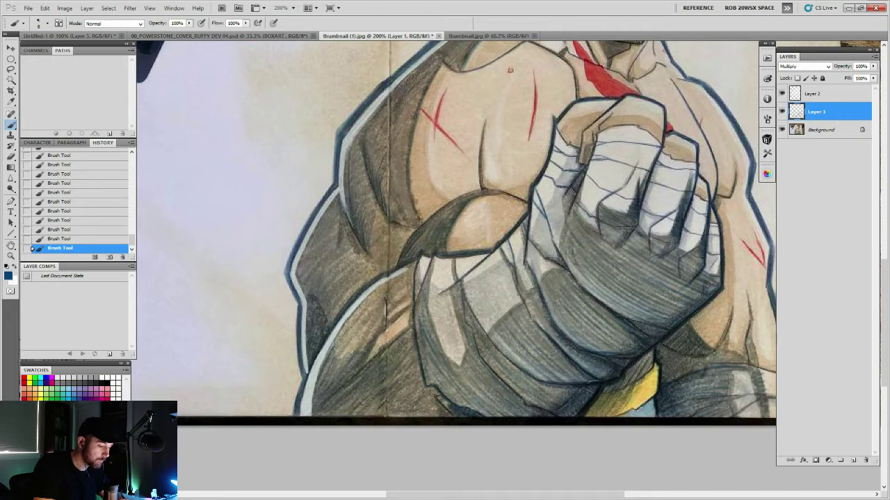
mouse_move(458, 418)
mouse_down()
mouse_move(435, 405)
mouse_move(417, 410)
mouse_up()
drag(559, 384, 515, 384)
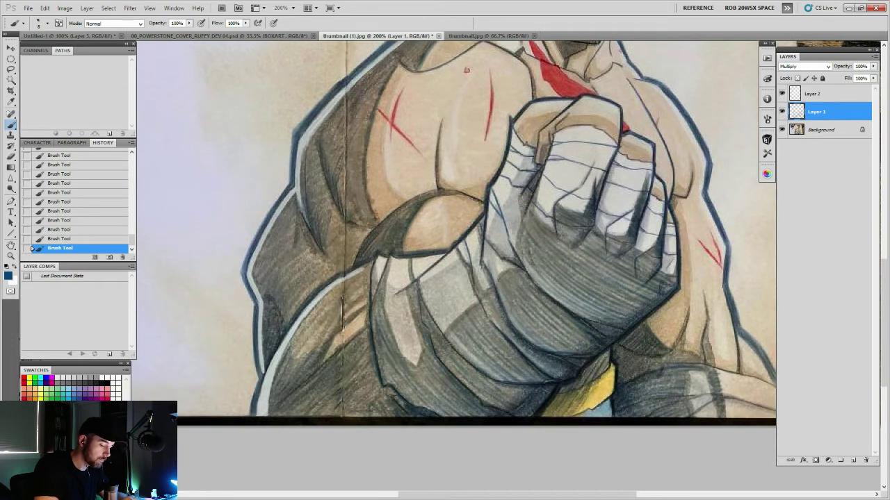
mouse_move(494, 383)
mouse_down()
mouse_move(527, 399)
mouse_move(519, 401)
mouse_up()
mouse_move(469, 378)
mouse_down()
mouse_move(489, 397)
mouse_move(461, 374)
mouse_up()
drag(523, 412, 489, 317)
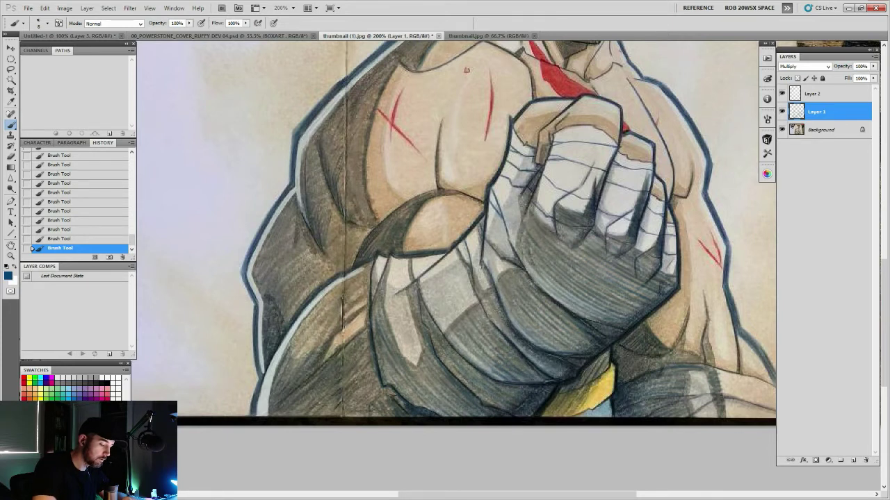
- Add dark blue strokes to the shaded outer arm, just inside its pale rim near the spine fold
drag(550, 347, 486, 362)
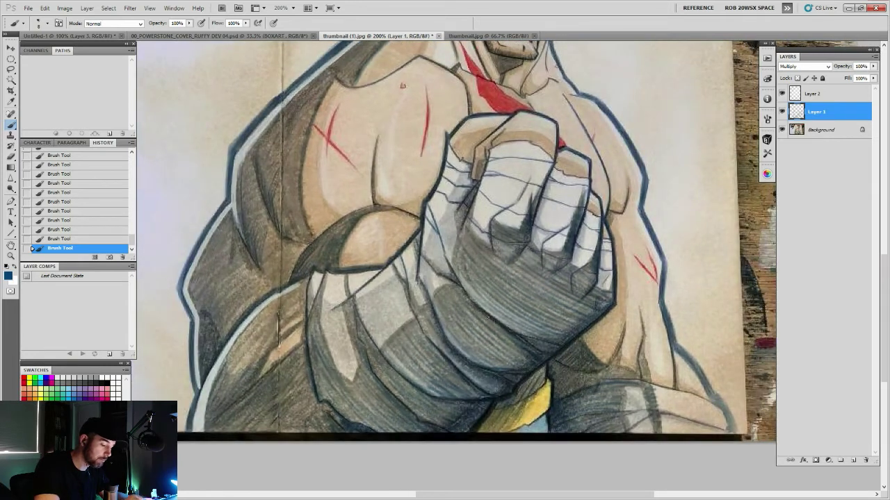
mouse_move(489, 318)
mouse_down()
mouse_move(490, 339)
mouse_move(514, 358)
mouse_move(485, 342)
mouse_move(490, 327)
mouse_move(561, 367)
mouse_up()
drag(465, 271, 570, 237)
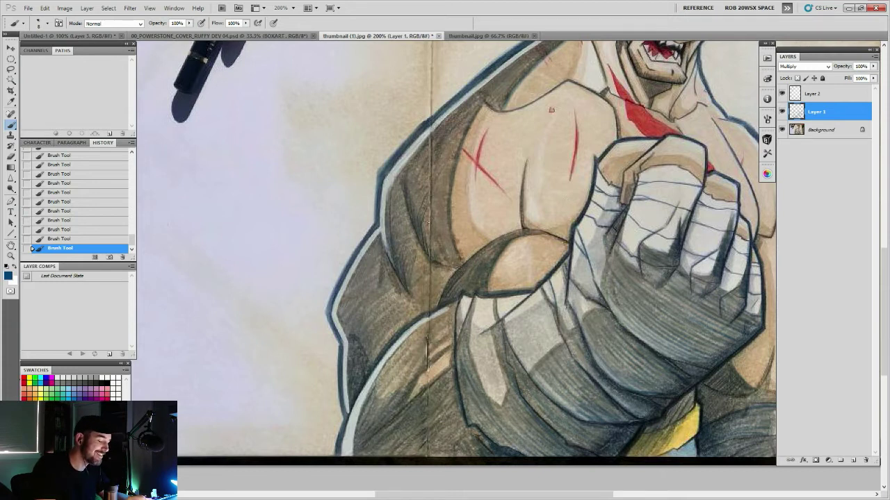
drag(498, 297, 616, 258)
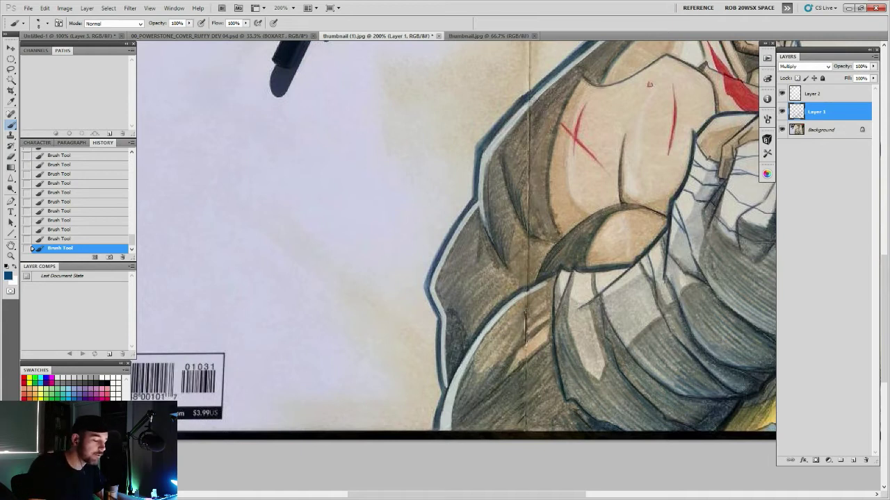
drag(549, 289, 569, 281)
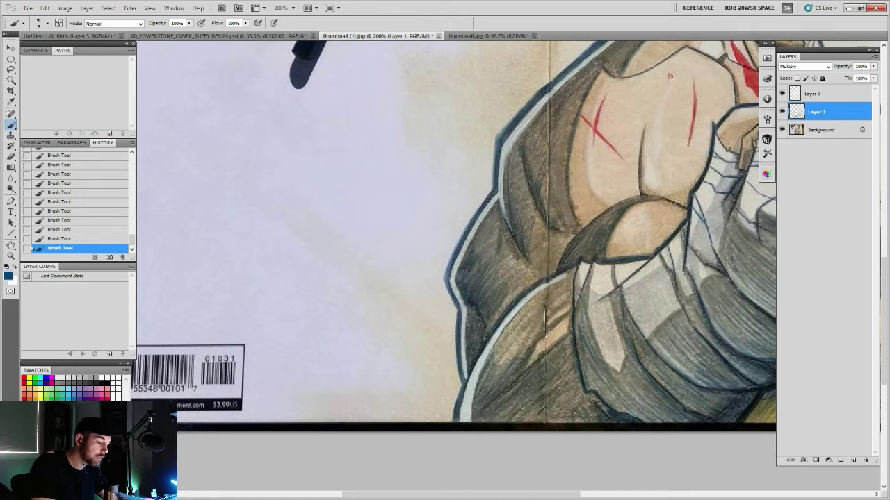
drag(468, 306, 469, 355)
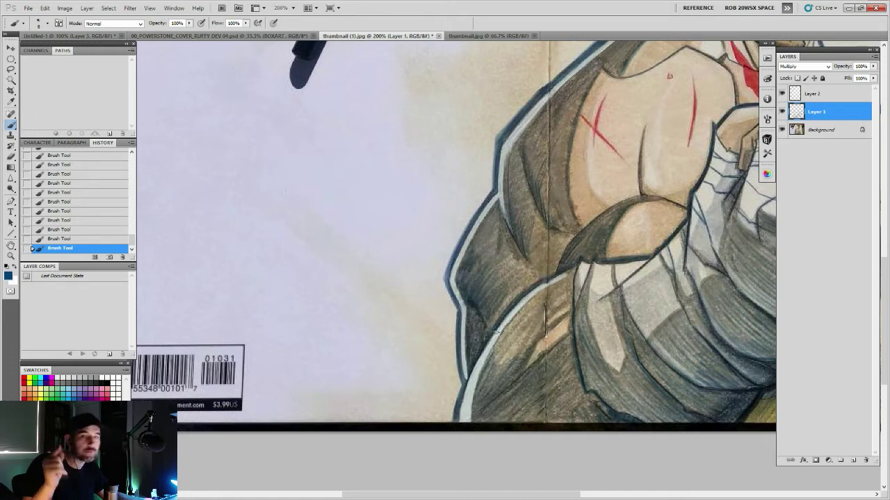
- On a new layer, restore the default black foreground and brush a patch of parallel curved strokes on the blank back cover below the pencils
drag(588, 209, 516, 323)
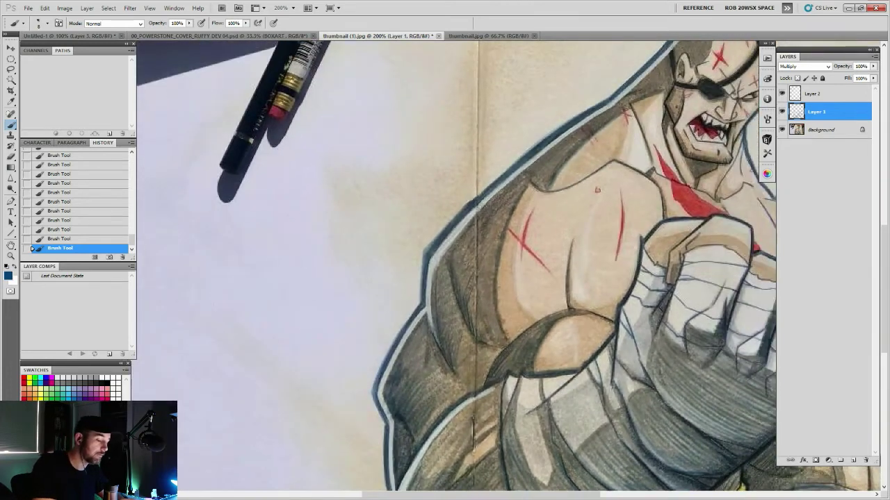
drag(598, 325, 549, 397)
drag(613, 349, 550, 386)
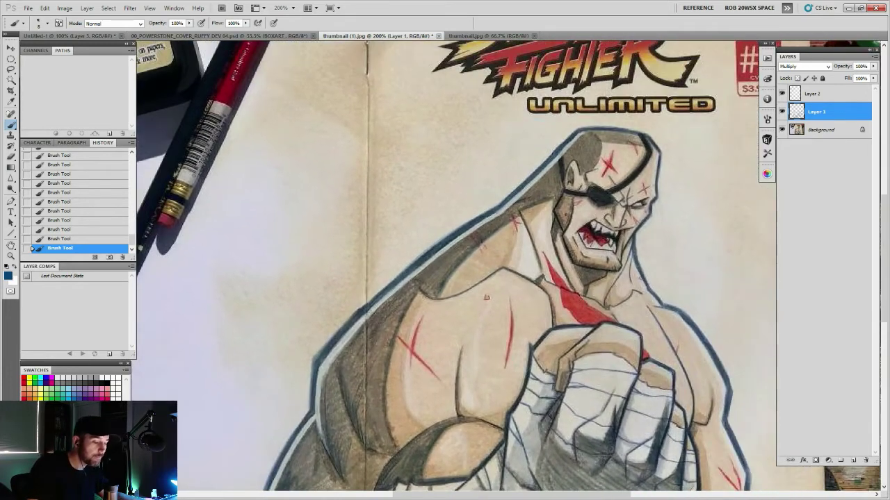
drag(559, 232, 697, 94)
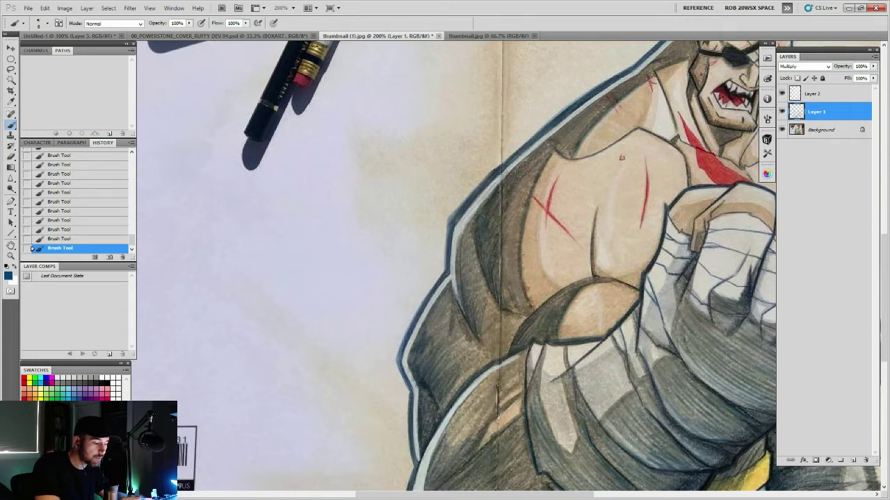
drag(518, 239, 620, 362)
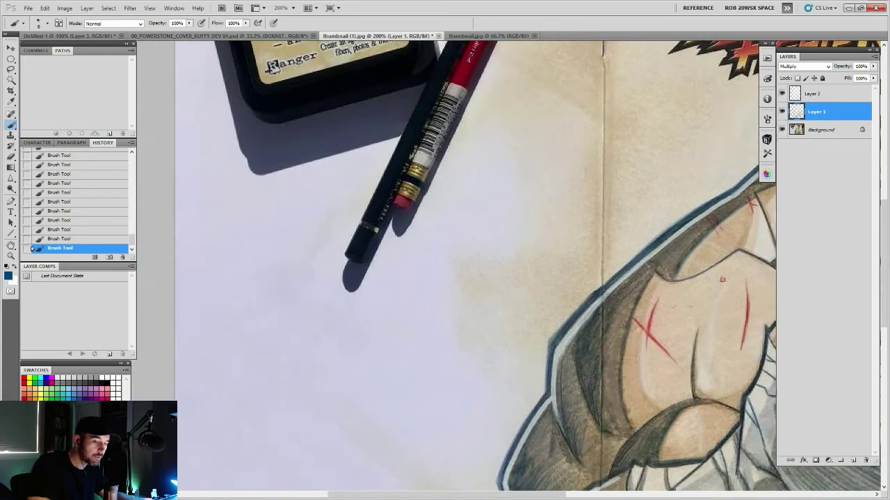
click(853, 461)
drag(553, 267, 591, 253)
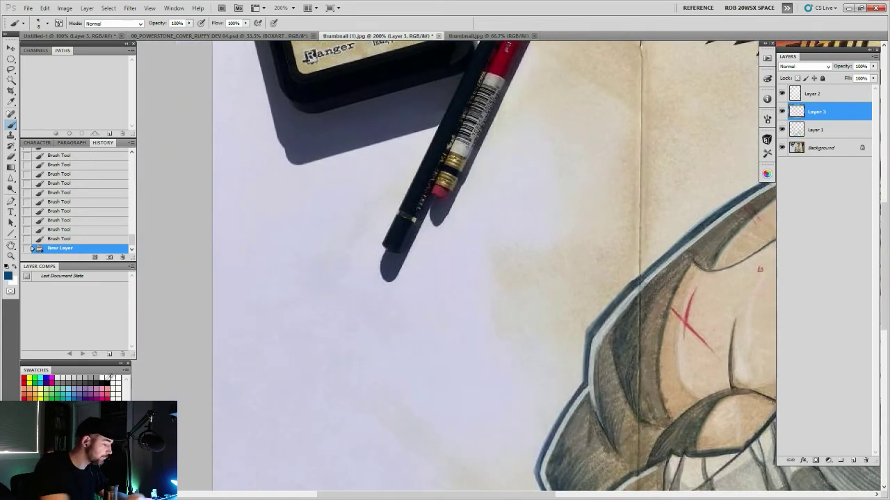
key(d)
mouse_move(471, 316)
mouse_down()
mouse_move(482, 317)
mouse_move(471, 342)
mouse_up()
mouse_move(503, 281)
mouse_down()
mouse_move(469, 338)
mouse_move(492, 281)
mouse_move(460, 318)
mouse_move(471, 292)
mouse_move(455, 322)
mouse_move(474, 276)
mouse_move(448, 341)
mouse_up()
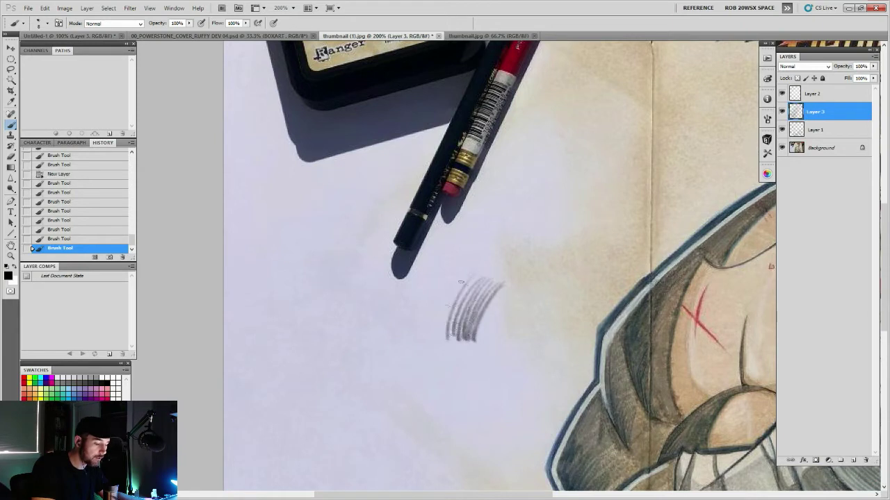
- Cross-hatch the sample patch with black strokes running in the opposite diagonal direction
drag(471, 274, 441, 340)
mouse_move(463, 277)
mouse_down()
mouse_move(437, 336)
mouse_move(472, 344)
mouse_up()
mouse_move(438, 307)
mouse_down()
mouse_move(474, 342)
mouse_move(477, 334)
mouse_up()
mouse_move(443, 288)
mouse_down()
mouse_move(483, 324)
mouse_move(447, 282)
mouse_move(483, 317)
mouse_up()
drag(460, 277, 484, 306)
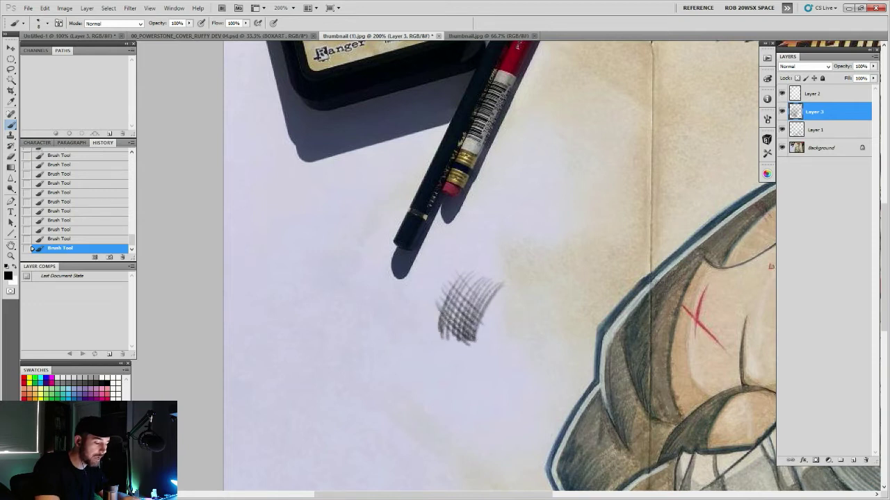
- Darken the lower half of the cross-hatched patch with another pass of short diagonal strokes
drag(505, 348, 565, 332)
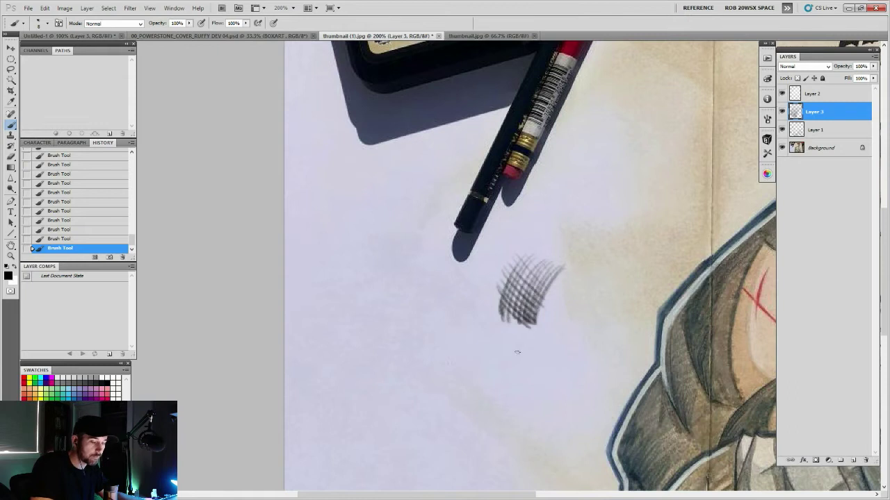
mouse_move(538, 331)
mouse_down()
mouse_move(534, 354)
mouse_move(548, 320)
mouse_up()
drag(511, 338, 551, 314)
mouse_move(514, 332)
mouse_down()
mouse_move(550, 311)
mouse_move(539, 303)
mouse_up()
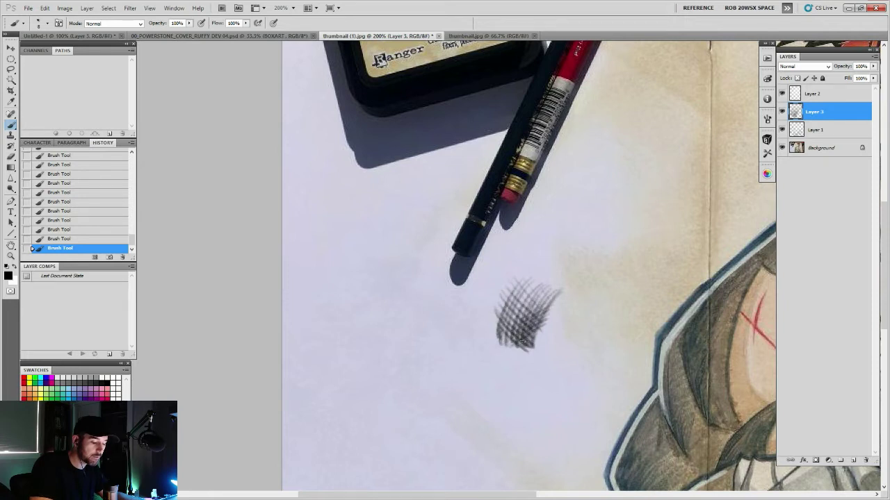
- Rotate the canvas view to 51° and build up dense black hatching at the dark end of the sample patch
drag(543, 386, 488, 359)
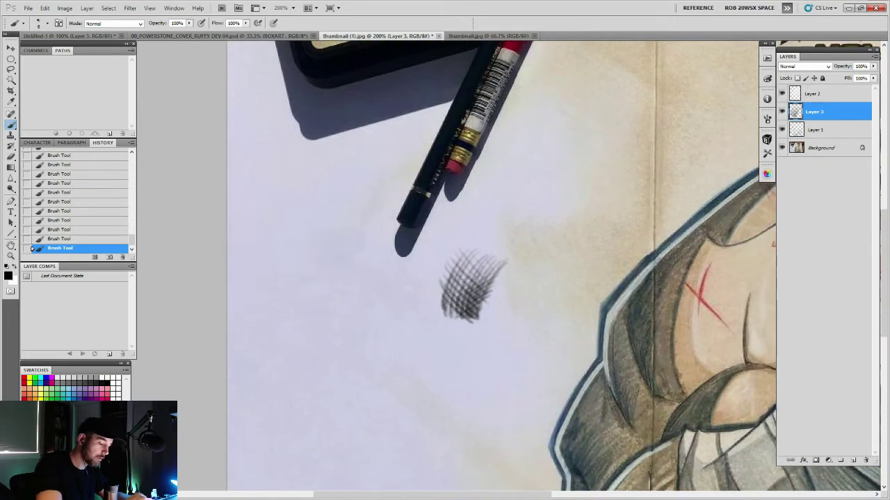
key(r)
mouse_move(538, 390)
mouse_down()
mouse_move(489, 413)
mouse_move(435, 344)
mouse_up()
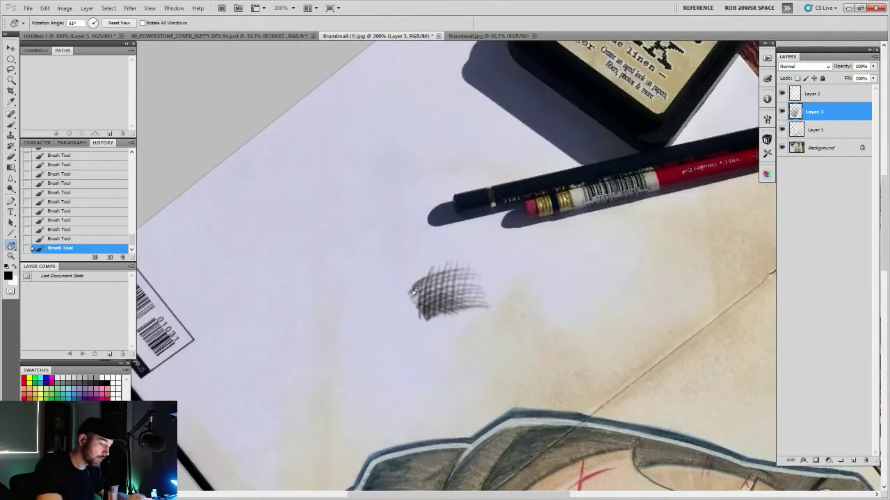
key(b)
mouse_move(416, 279)
mouse_down()
mouse_move(425, 320)
mouse_move(426, 280)
mouse_move(444, 276)
mouse_up()
mouse_move(426, 310)
mouse_down()
mouse_move(460, 283)
mouse_move(413, 307)
mouse_move(445, 301)
mouse_up()
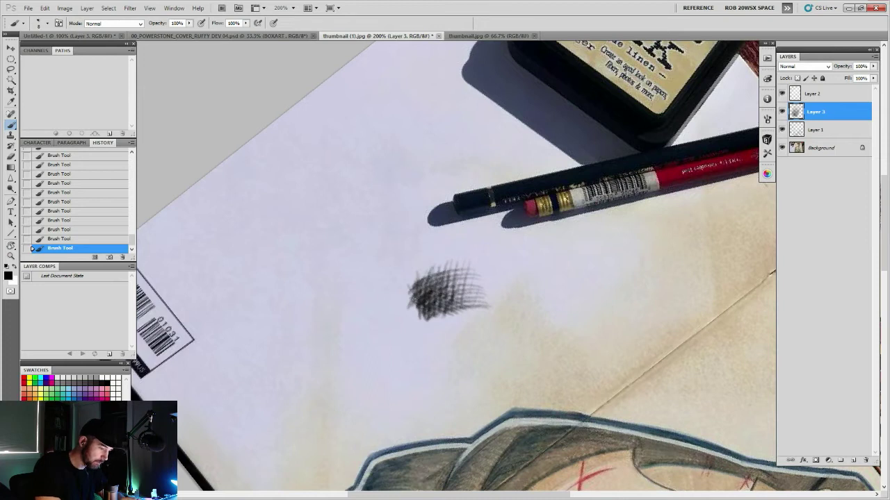
drag(427, 287, 410, 307)
drag(427, 297, 418, 315)
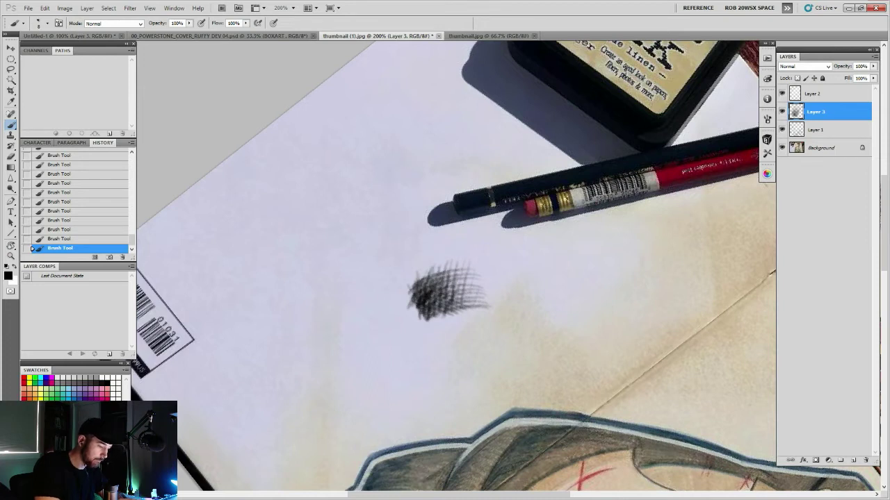
mouse_move(464, 294)
mouse_down()
mouse_move(530, 278)
mouse_move(483, 306)
mouse_move(485, 294)
mouse_up()
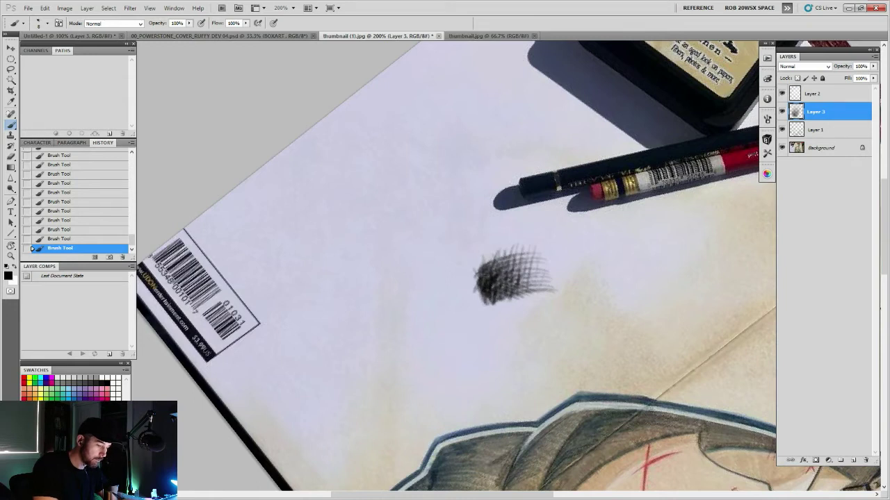
drag(548, 290, 560, 315)
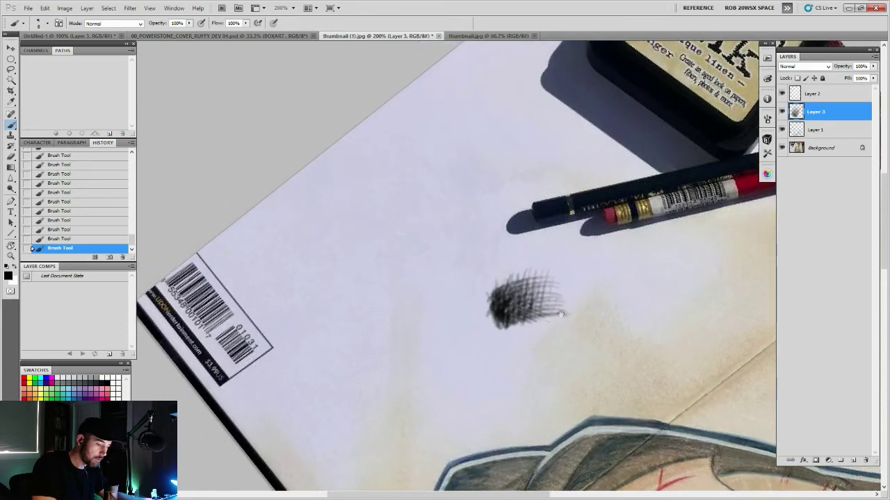
- Reset the canvas rotation and clean up the stray strokes around the patch's edges with the Eraser
key(r)
click(118, 23)
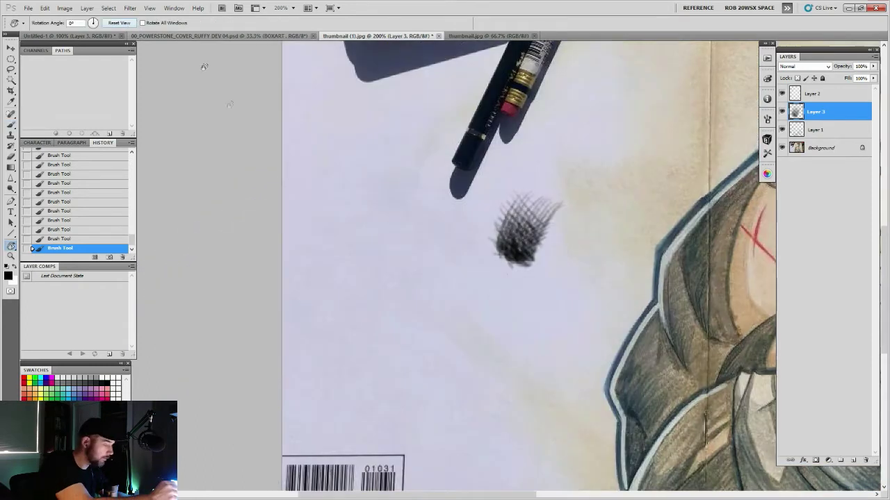
drag(569, 246, 544, 321)
key(b)
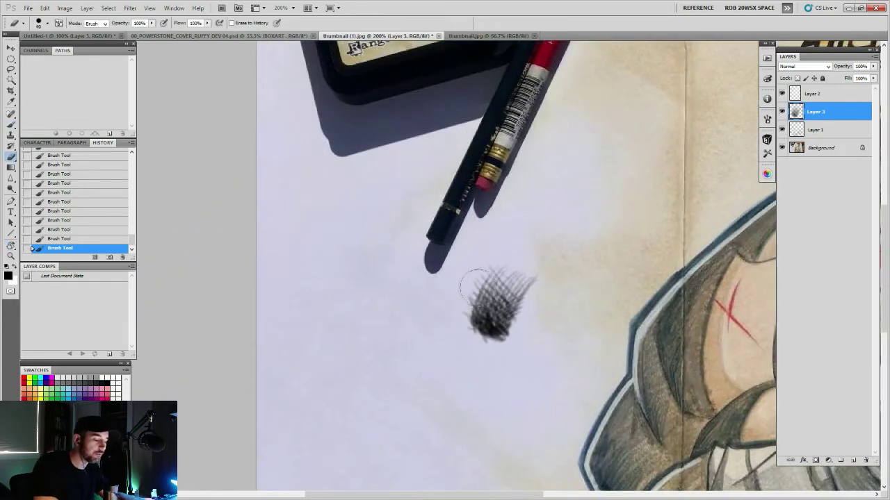
mouse_move(476, 347)
mouse_down()
mouse_move(511, 351)
mouse_move(523, 314)
mouse_up()
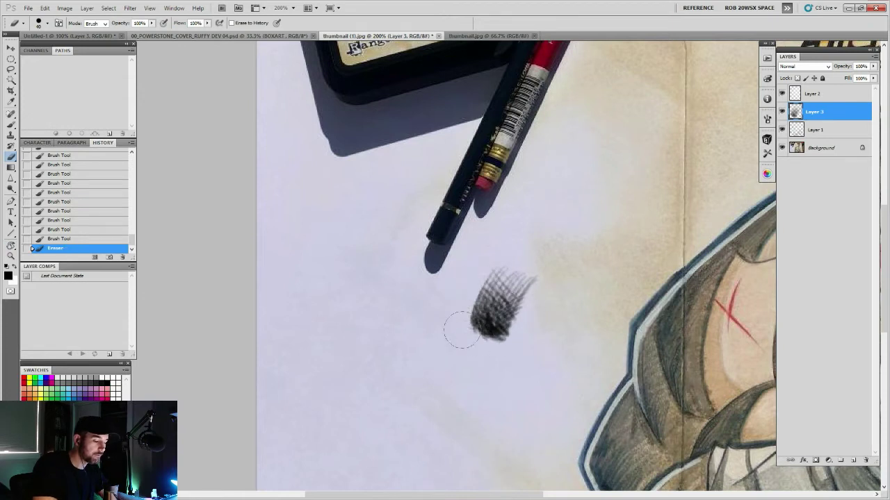
mouse_move(461, 331)
mouse_down()
mouse_move(492, 364)
mouse_move(461, 322)
mouse_move(489, 353)
mouse_up()
mouse_move(573, 395)
mouse_down()
mouse_move(430, 276)
mouse_move(344, 272)
mouse_up()
key(b)
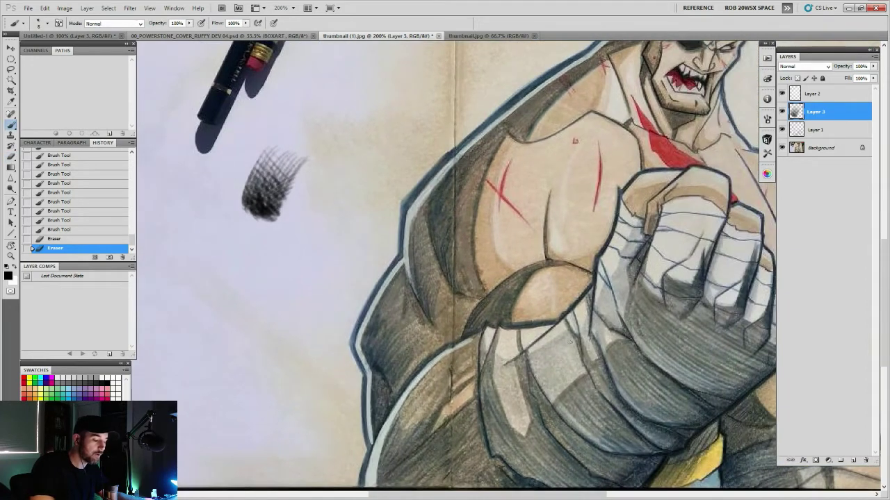
drag(688, 370, 555, 357)
drag(530, 305, 462, 320)
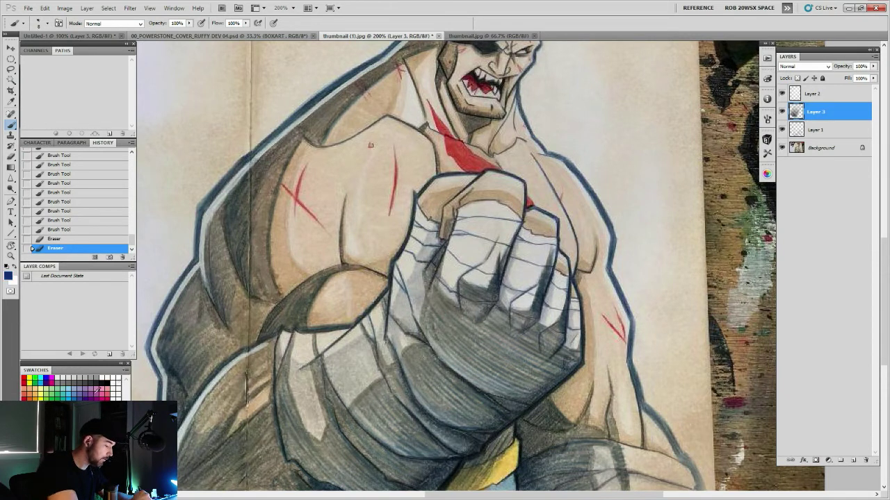
mouse_move(460, 370)
mouse_down()
mouse_move(513, 395)
mouse_move(531, 388)
mouse_up()
key(ctrl+z)
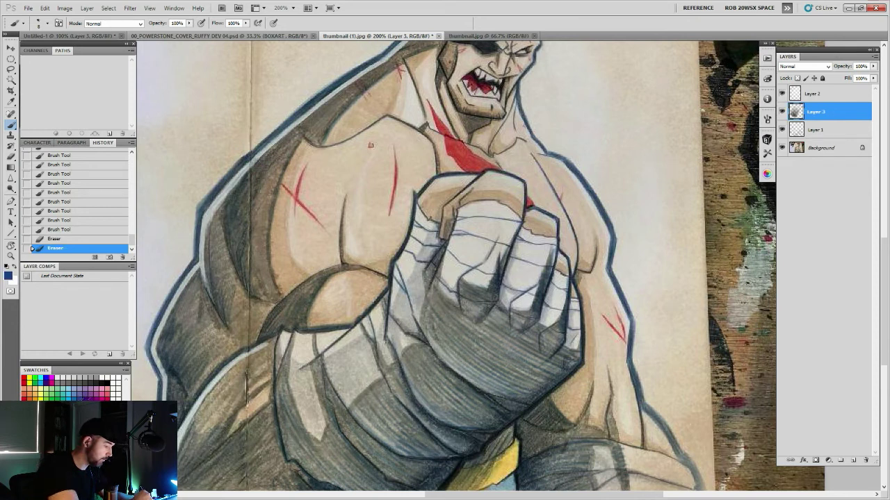
drag(466, 369, 507, 395)
key(ctrl+z)
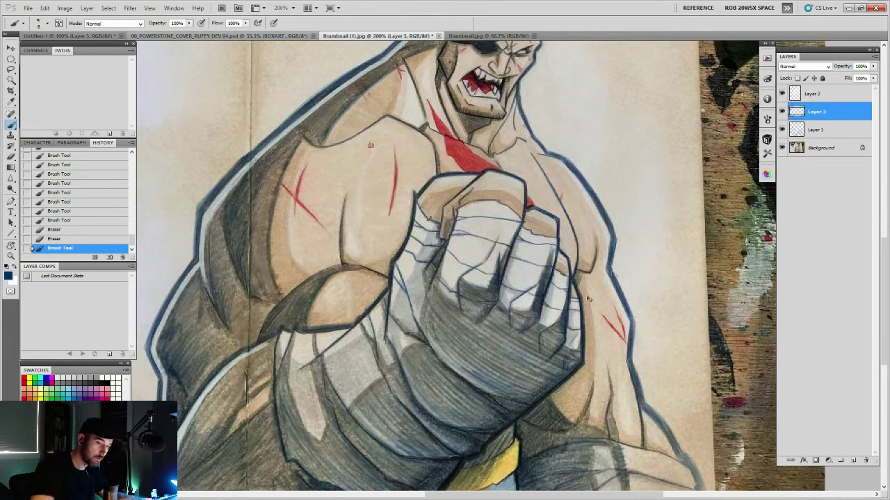
key(ctrl+z)
- Select Layer 1 and hide its existing blue hatching
click(818, 130)
mouse_move(461, 369)
mouse_down()
mouse_move(509, 398)
mouse_move(532, 373)
mouse_up()
mouse_move(466, 351)
mouse_down()
mouse_move(456, 325)
mouse_move(476, 320)
mouse_move(514, 278)
mouse_up()
drag(588, 292, 555, 331)
click(781, 130)
click(782, 130)
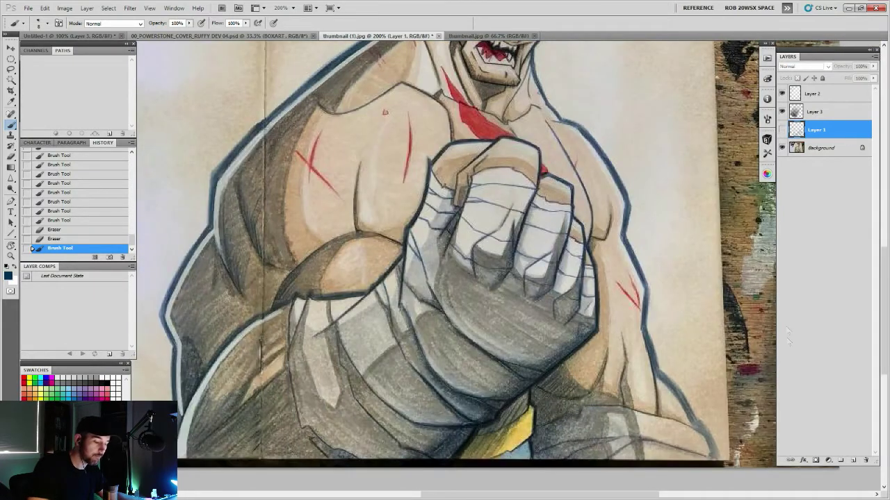
- Create a new layer above Layer 1 and set its blend mode to Multiply
drag(571, 363, 546, 365)
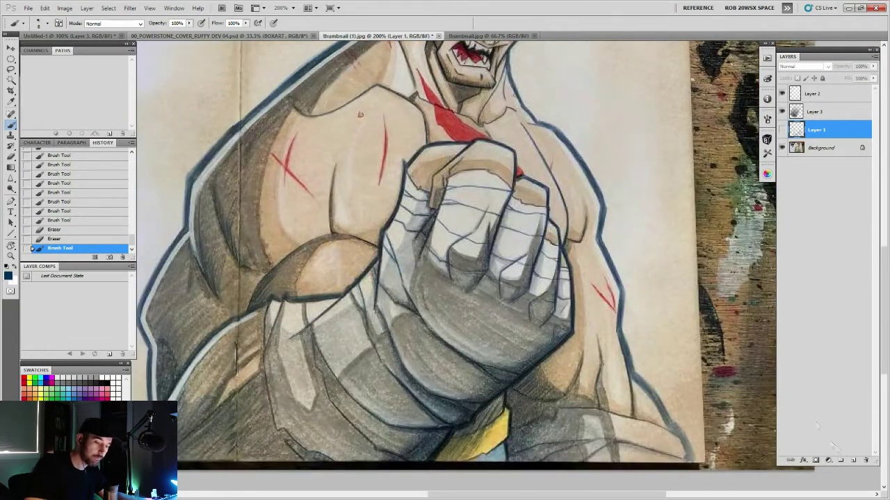
click(853, 461)
click(805, 66)
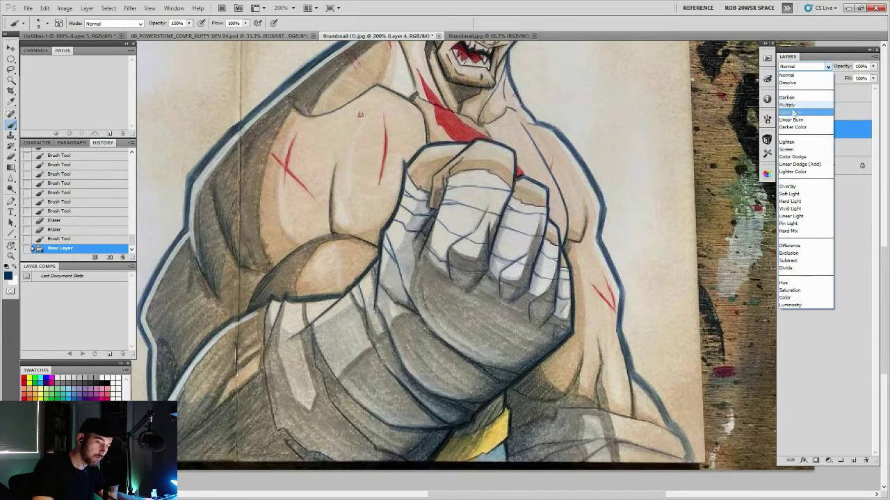
click(805, 95)
- Start hatching the shaded back of the wrapped fist with thin dark blue strokes following its curve
mouse_move(415, 283)
mouse_down()
mouse_move(426, 314)
mouse_move(492, 361)
mouse_up()
drag(443, 328, 507, 363)
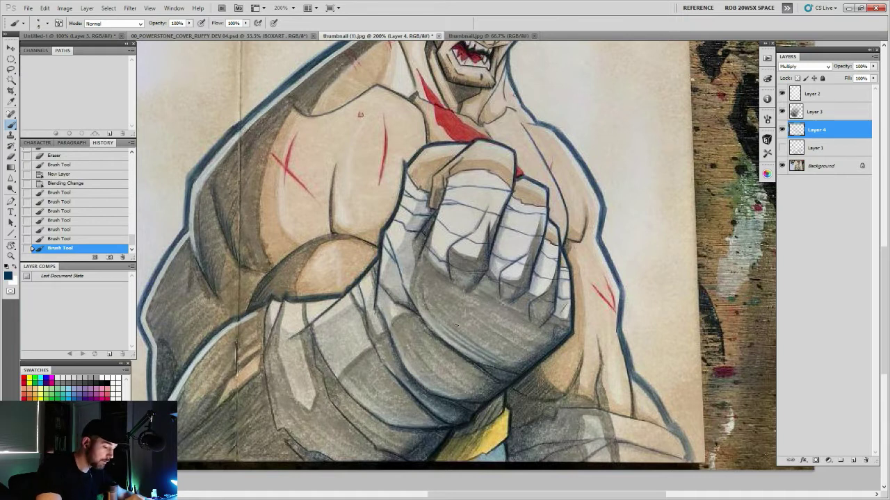
drag(435, 307, 512, 362)
drag(459, 330, 474, 339)
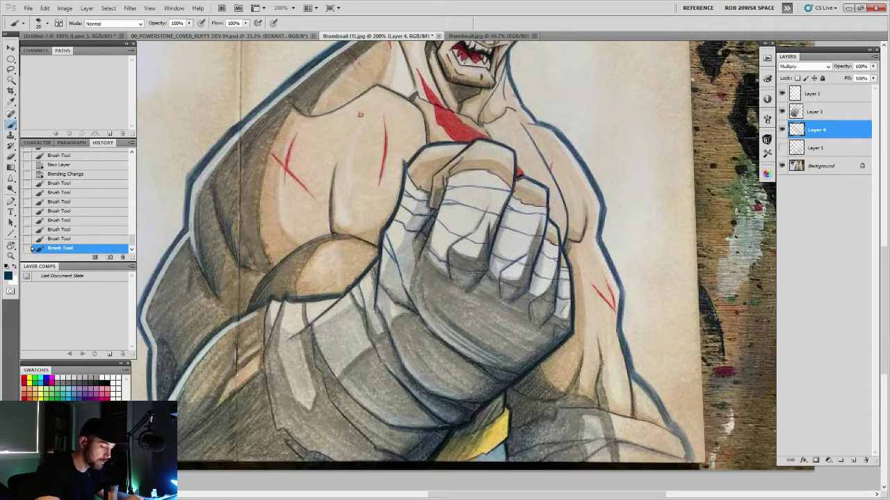
- Build up long curved dark blue hatching from the knuckles across the back of the fist to the wrist wraps
key(p)
key(b)
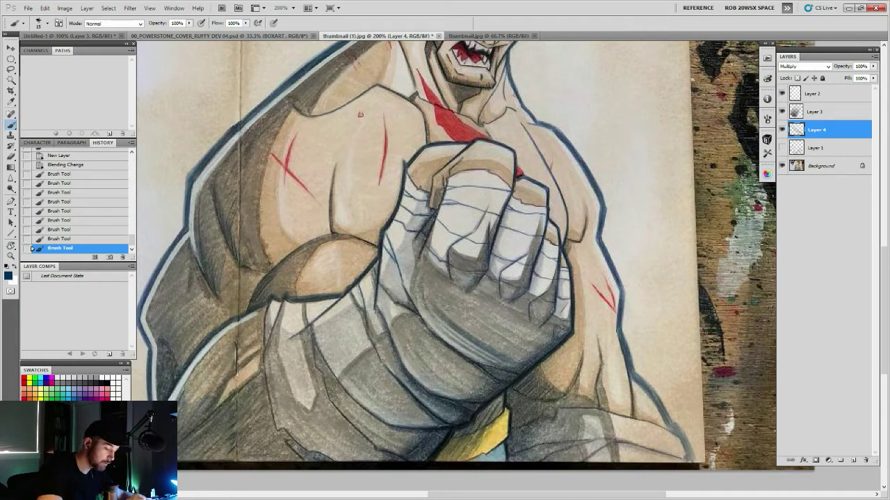
mouse_move(446, 307)
mouse_down()
mouse_move(527, 359)
mouse_move(462, 313)
mouse_move(531, 356)
mouse_move(540, 351)
mouse_up()
drag(451, 287, 544, 345)
drag(476, 297, 556, 340)
drag(434, 292, 494, 362)
drag(478, 288, 558, 336)
mouse_move(493, 292)
mouse_down()
mouse_move(562, 332)
mouse_move(563, 322)
mouse_move(531, 296)
mouse_up()
mouse_move(429, 299)
mouse_down()
mouse_move(514, 365)
mouse_move(499, 371)
mouse_up()
mouse_move(417, 319)
mouse_down()
mouse_move(488, 376)
mouse_move(479, 382)
mouse_up()
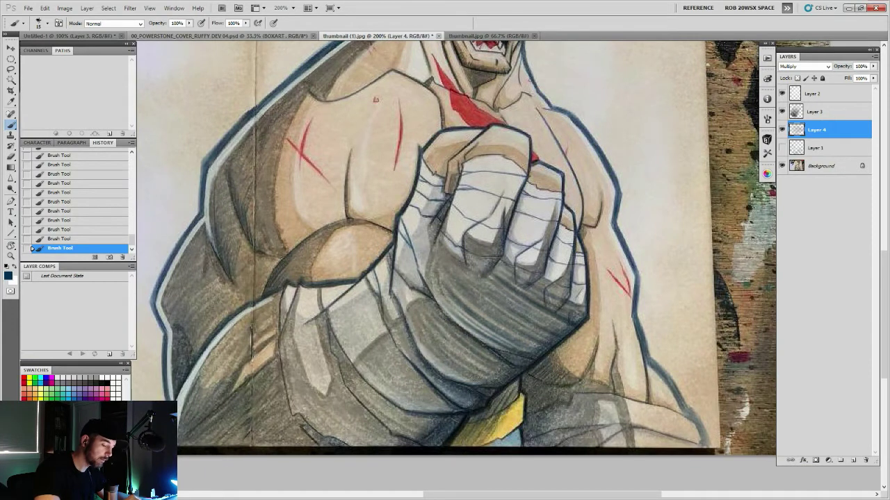
- Extend the dark blue hatching over the wrist wraps and toward the fist's lower edge
drag(417, 348, 470, 390)
mouse_move(455, 341)
mouse_down()
mouse_move(508, 379)
mouse_move(517, 371)
mouse_move(494, 380)
mouse_up()
drag(553, 347, 559, 338)
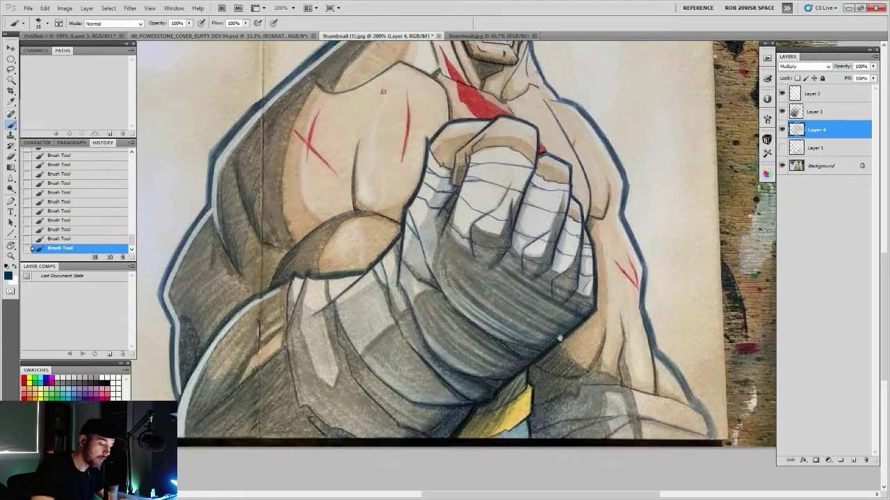
drag(516, 317, 552, 337)
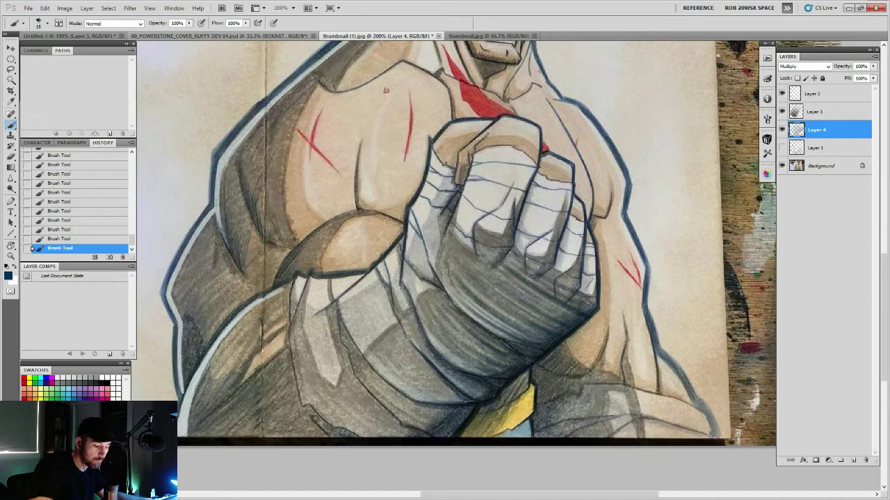
- Darken the lower edge of the wrapped fist and hatch the thumb side of its shaded area
drag(525, 361, 592, 316)
alt+click(544, 363)
alt+click(545, 362)
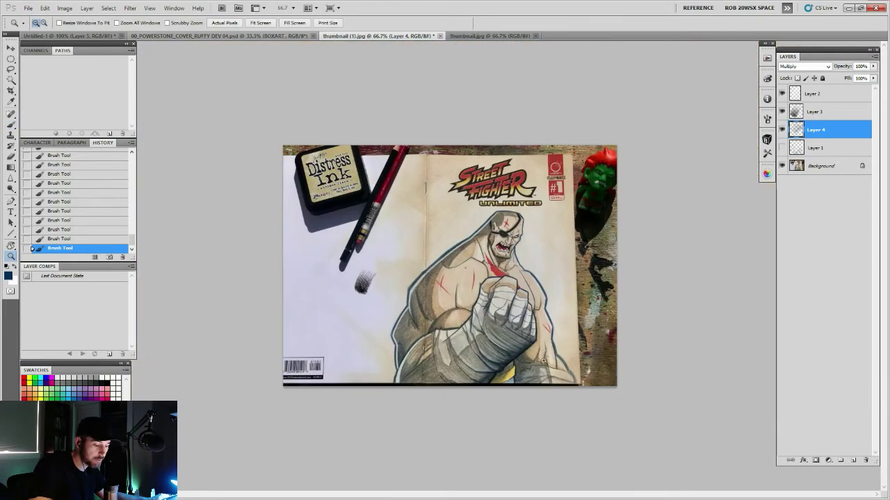
ctrl+click(533, 363)
ctrl+click(533, 363)
drag(533, 363, 481, 291)
mouse_move(413, 269)
mouse_down()
mouse_move(421, 299)
mouse_move(458, 329)
mouse_up()
mouse_move(425, 287)
mouse_down()
mouse_move(471, 321)
mouse_move(474, 312)
mouse_up()
- Shade the gaps between the wrapped fingers and darken the little-finger side and underside of the fist
mouse_move(451, 281)
mouse_down()
mouse_move(474, 297)
mouse_move(508, 190)
mouse_up()
drag(525, 272, 539, 238)
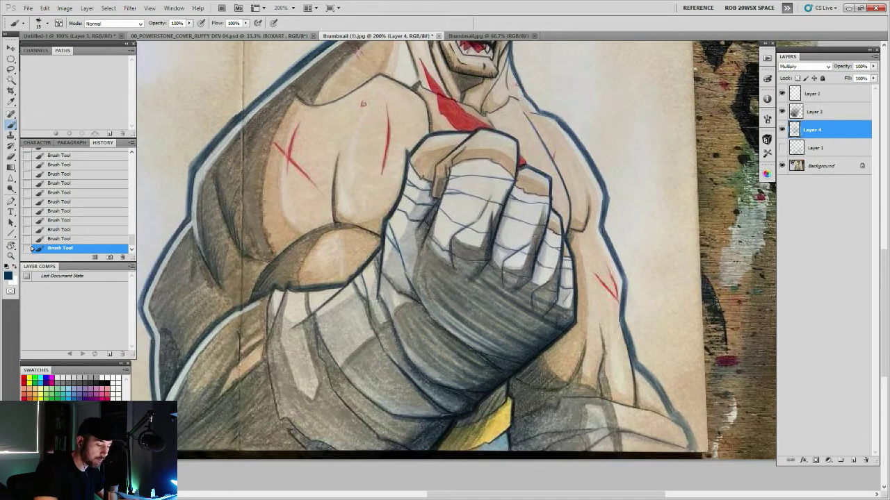
mouse_move(554, 287)
mouse_down()
mouse_move(564, 244)
mouse_move(554, 303)
mouse_up()
drag(570, 283, 571, 322)
drag(575, 287, 576, 243)
mouse_move(569, 314)
mouse_down()
mouse_move(551, 314)
mouse_move(507, 363)
mouse_up()
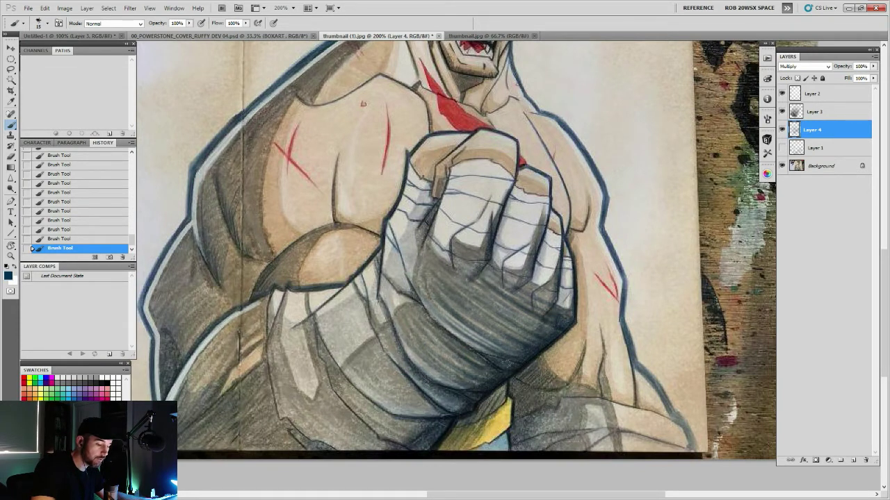
drag(537, 319, 499, 343)
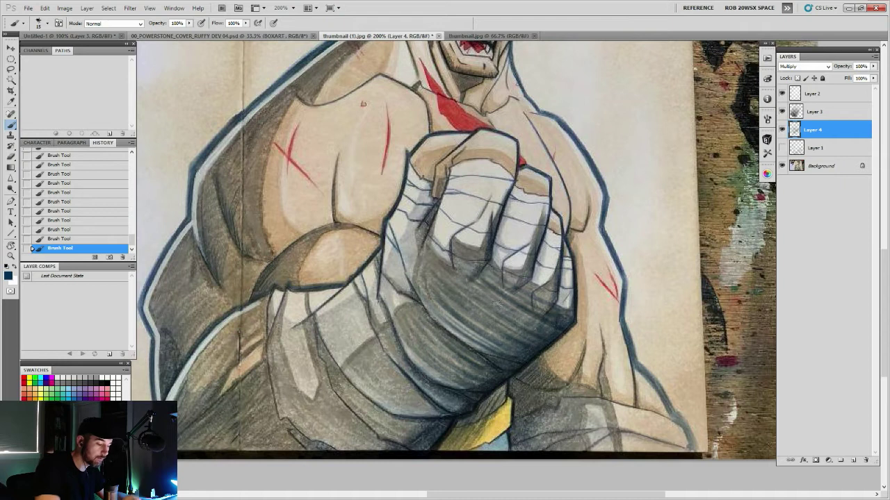
- Hatch the shaded forearm wraps and the wrist area beneath the fist with dark blue strokes
drag(433, 214, 464, 193)
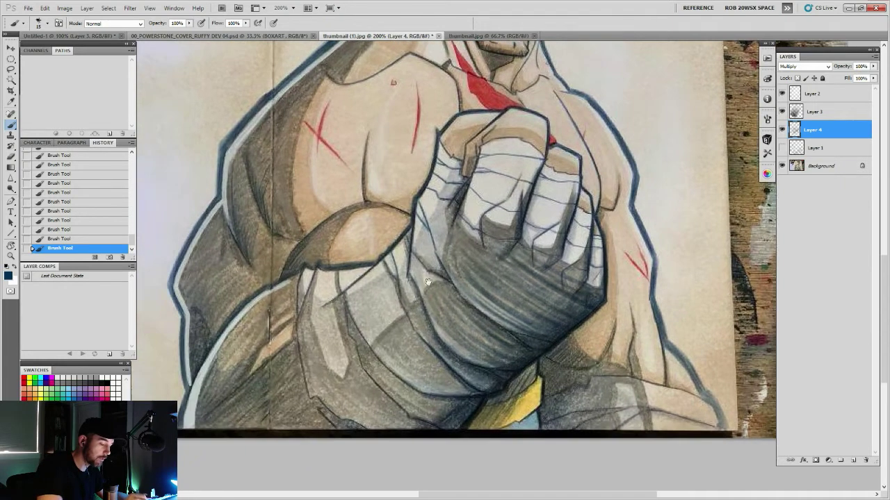
mouse_move(374, 362)
mouse_down()
mouse_move(442, 402)
mouse_move(415, 409)
mouse_move(395, 401)
mouse_up()
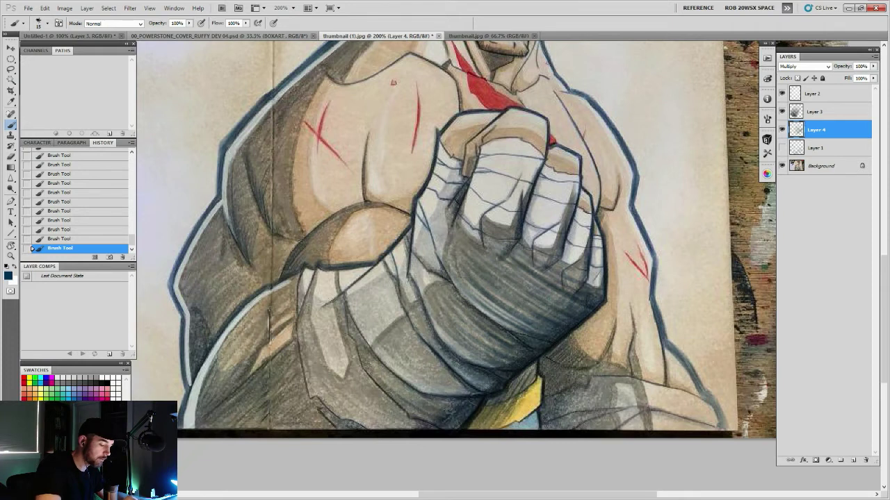
drag(453, 414, 409, 392)
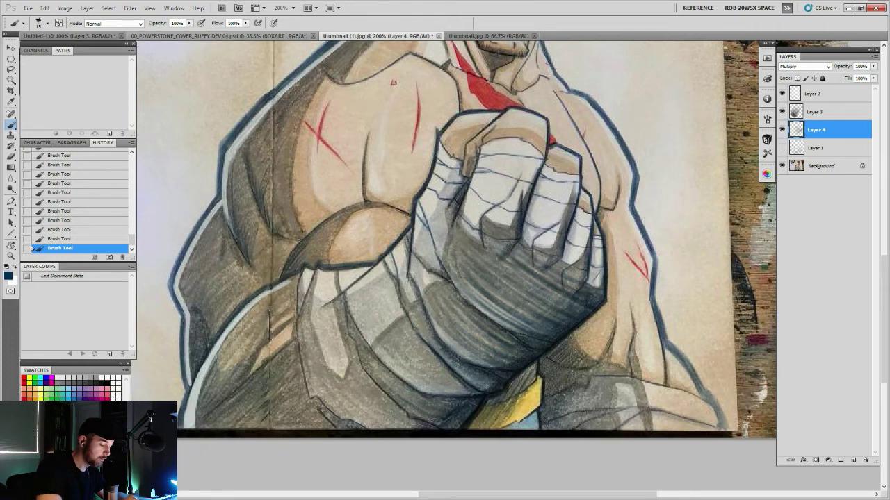
scroll(522, 371, up, 1)
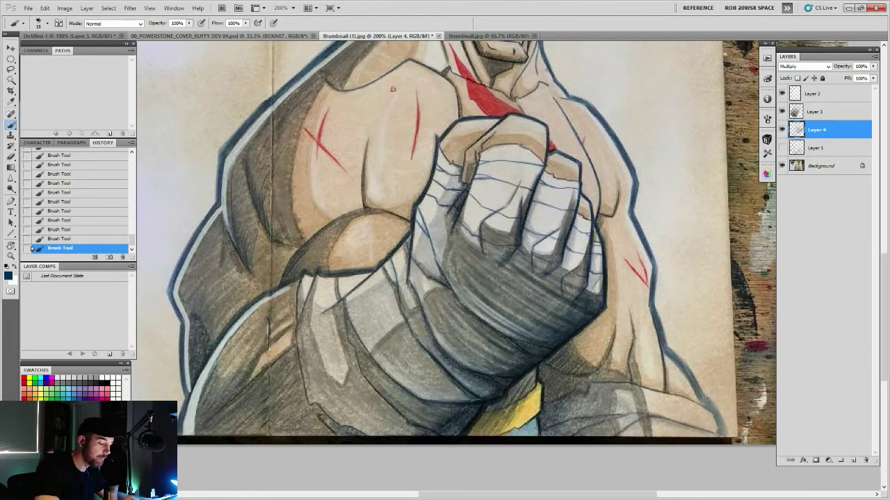
drag(497, 369, 442, 327)
drag(498, 354, 464, 323)
- Add a second pass of curved dark blue hatching over the back of the fist and the wrist
alt+click(594, 334)
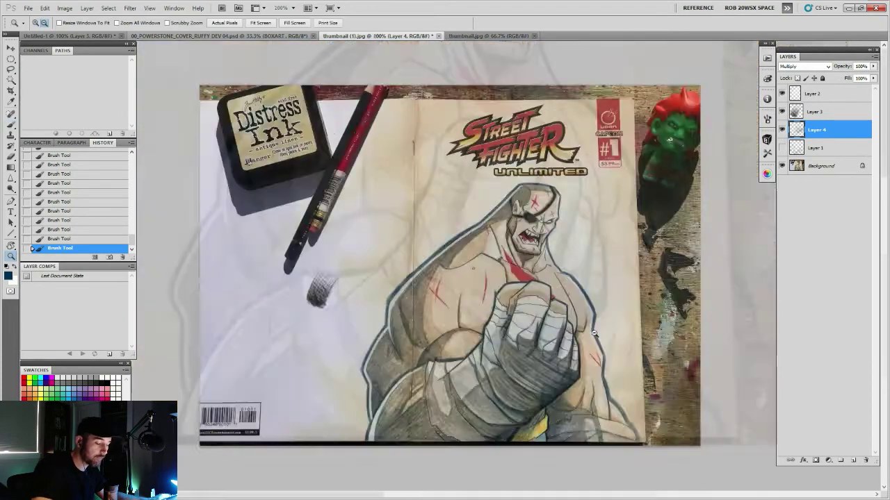
alt+click(595, 333)
click(537, 365)
click(537, 366)
drag(540, 380, 527, 311)
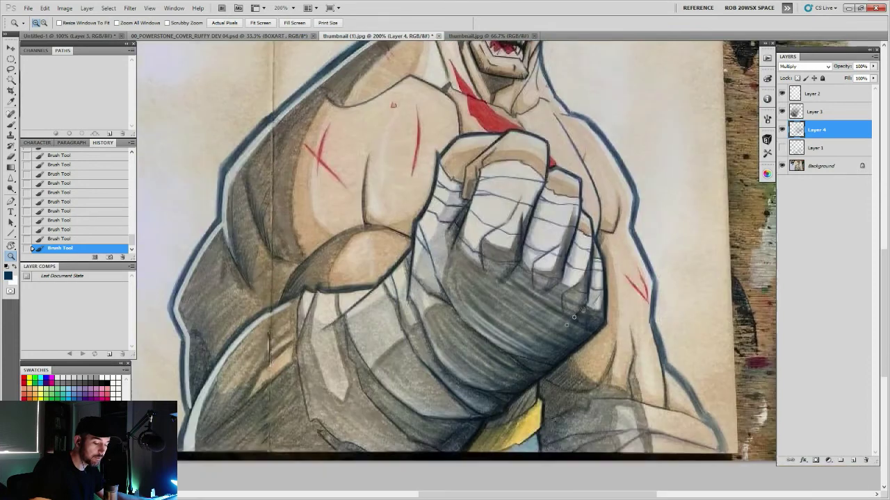
key(b)
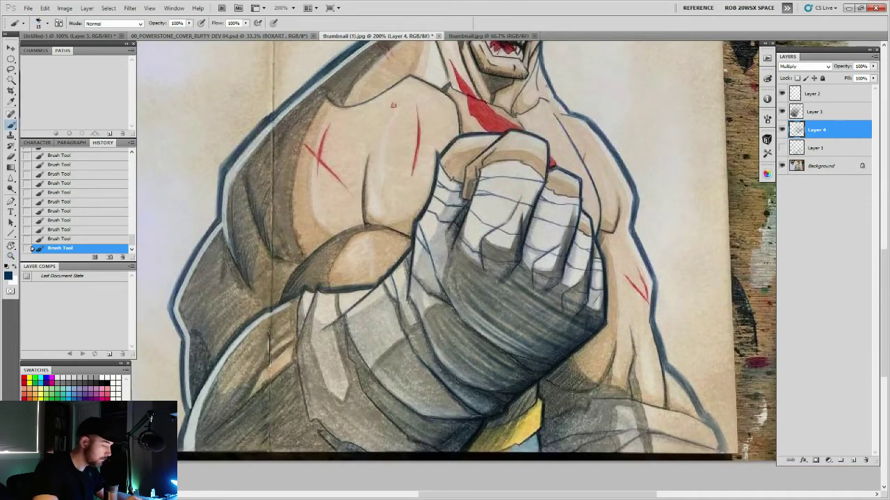
mouse_move(478, 270)
mouse_down()
mouse_move(562, 323)
mouse_move(571, 318)
mouse_up()
drag(459, 281, 499, 327)
drag(456, 296, 507, 351)
mouse_move(439, 315)
mouse_down()
mouse_move(505, 371)
mouse_move(488, 370)
mouse_up()
drag(428, 323, 486, 381)
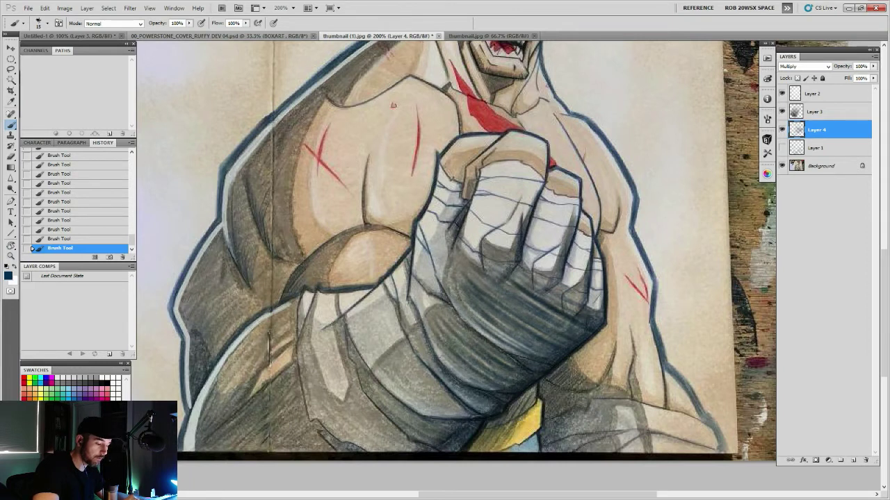
- Continue the curved hatching from the wrist down across the shaded forearm wraps
drag(435, 347, 485, 388)
drag(403, 350, 464, 409)
mouse_move(394, 364)
mouse_down()
mouse_move(465, 410)
mouse_move(456, 412)
mouse_up()
drag(377, 375, 451, 421)
drag(399, 395, 445, 423)
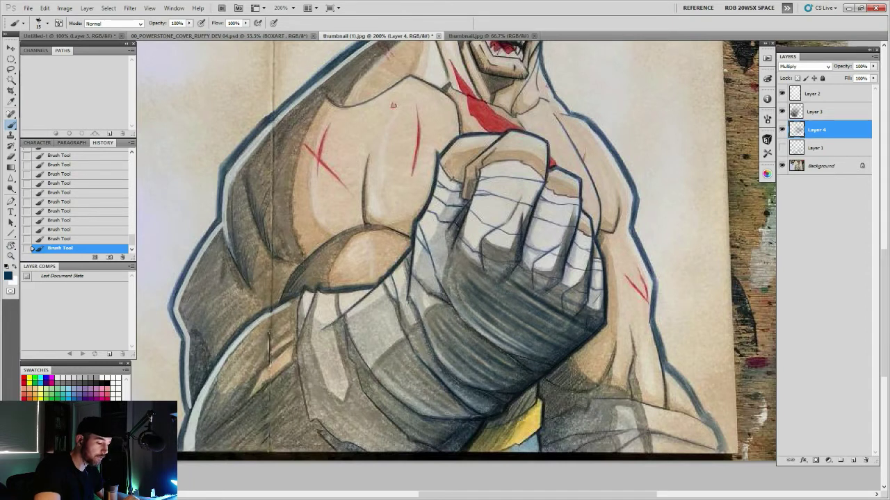
drag(393, 364, 431, 396)
drag(401, 357, 456, 397)
- Hide Layer 3 with the cross-hatched sample patch, keeping Layer 4 visible
key(z)
alt+click(452, 389)
alt+click(452, 389)
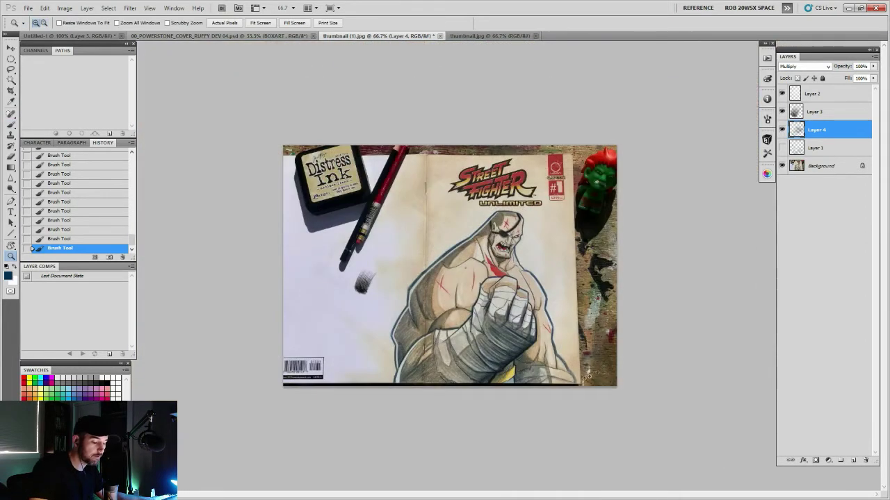
click(540, 342)
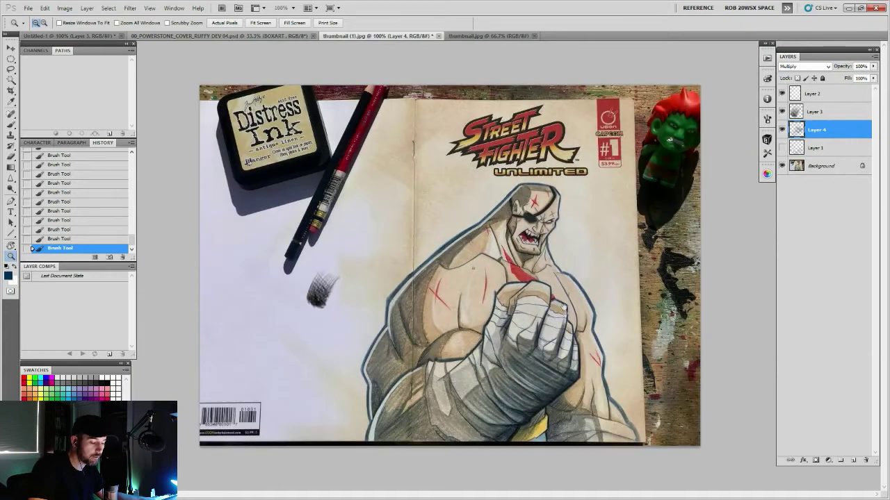
click(559, 377)
alt+click(609, 284)
alt+click(609, 285)
click(781, 130)
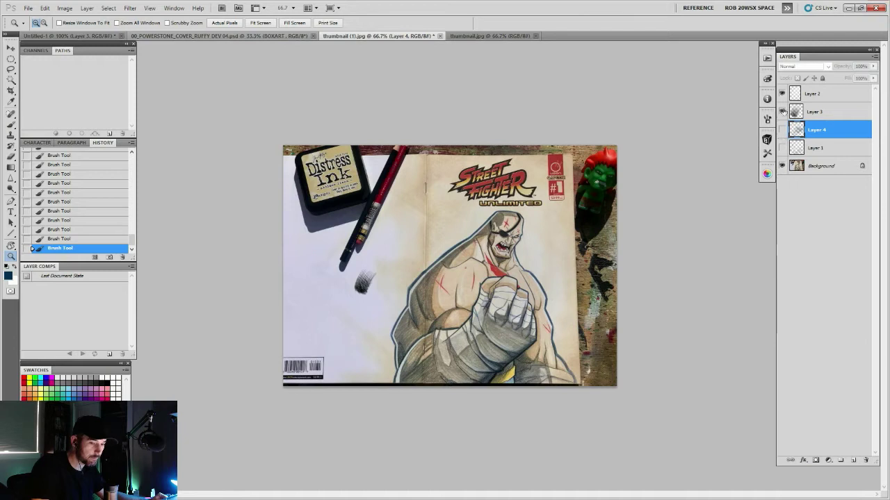
click(782, 112)
click(782, 129)
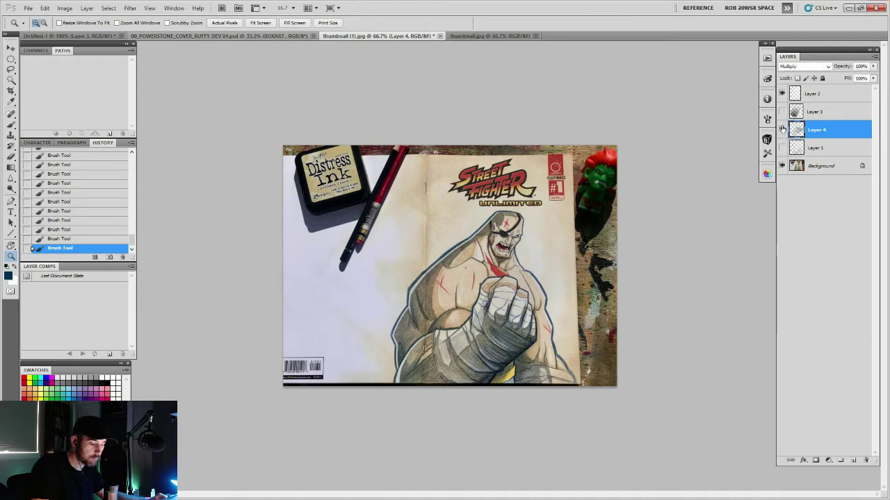
- Toggle Layer 4's visibility to compare the drawing with and without the new hatching
click(781, 130)
click(780, 129)
click(781, 130)
click(781, 130)
click(780, 129)
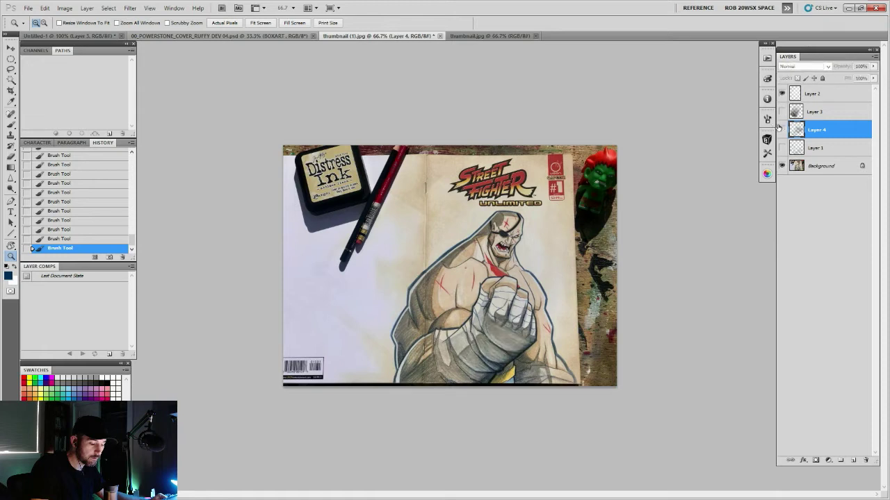
click(781, 129)
- Hatch the lower forearm wraps near the cover's bottom edge with curved dark blue strokes on Layer 4
click(511, 348)
click(511, 348)
key(b)
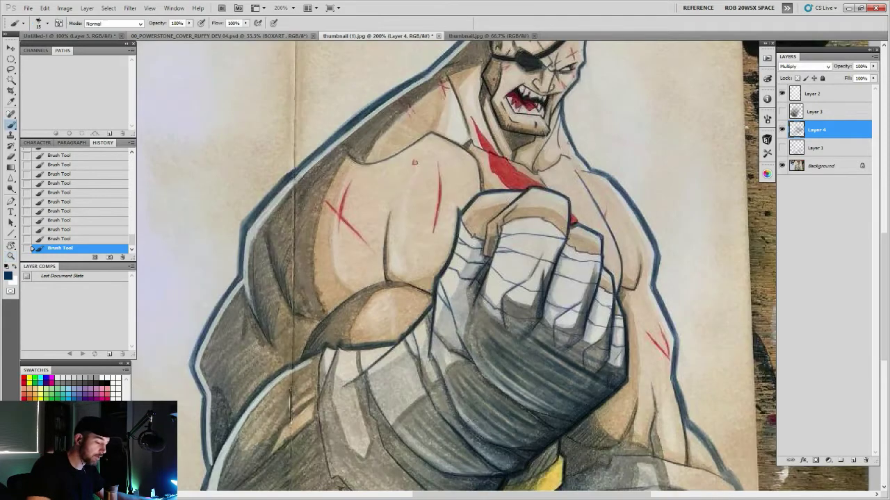
drag(410, 464, 409, 355)
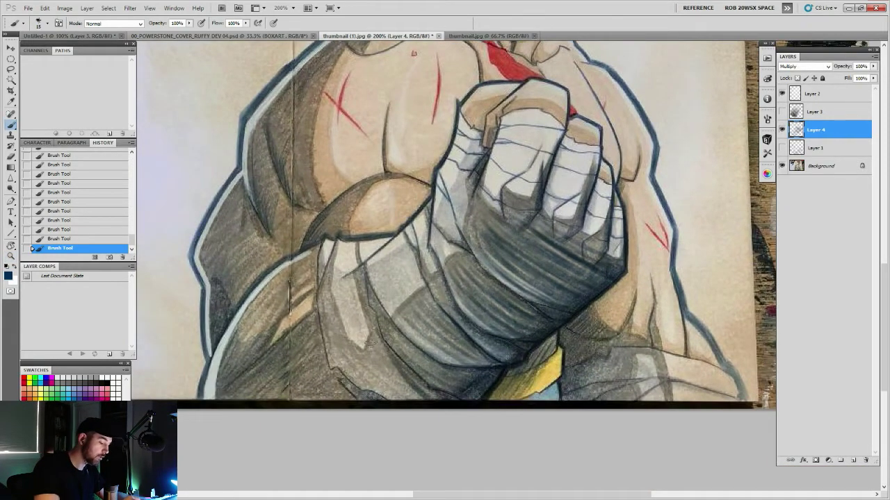
mouse_move(424, 404)
mouse_down()
mouse_move(361, 401)
mouse_move(378, 403)
mouse_move(334, 358)
mouse_move(337, 344)
mouse_move(421, 400)
mouse_move(431, 401)
mouse_move(403, 375)
mouse_move(438, 389)
mouse_move(390, 344)
mouse_move(452, 383)
mouse_up()
mouse_move(396, 335)
mouse_down()
mouse_move(453, 376)
mouse_move(446, 362)
mouse_move(465, 362)
mouse_up()
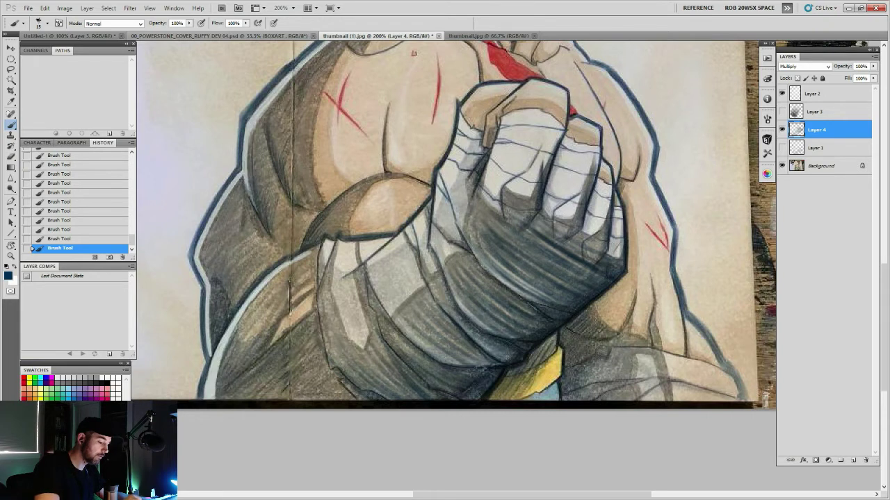
mouse_move(438, 334)
mouse_down()
mouse_move(479, 367)
mouse_move(481, 359)
mouse_up()
mouse_move(428, 306)
mouse_down()
mouse_move(471, 349)
mouse_move(515, 372)
mouse_move(385, 312)
mouse_move(368, 282)
mouse_move(387, 339)
mouse_move(477, 379)
mouse_up()
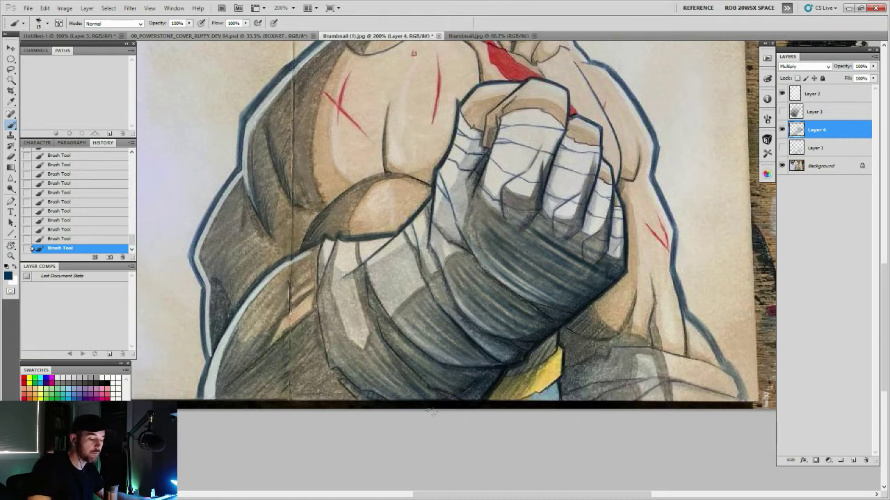
key(z)
alt+click(519, 362)
alt+click(520, 364)
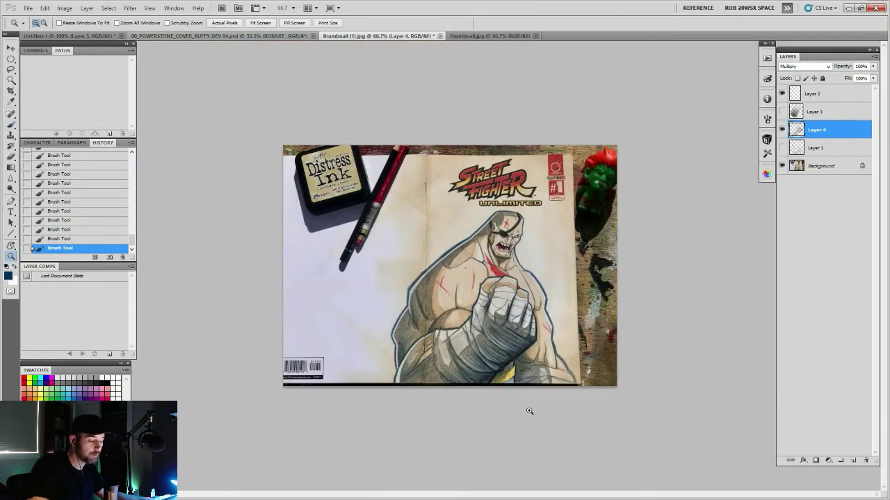
click(516, 345)
click(516, 344)
key(b)
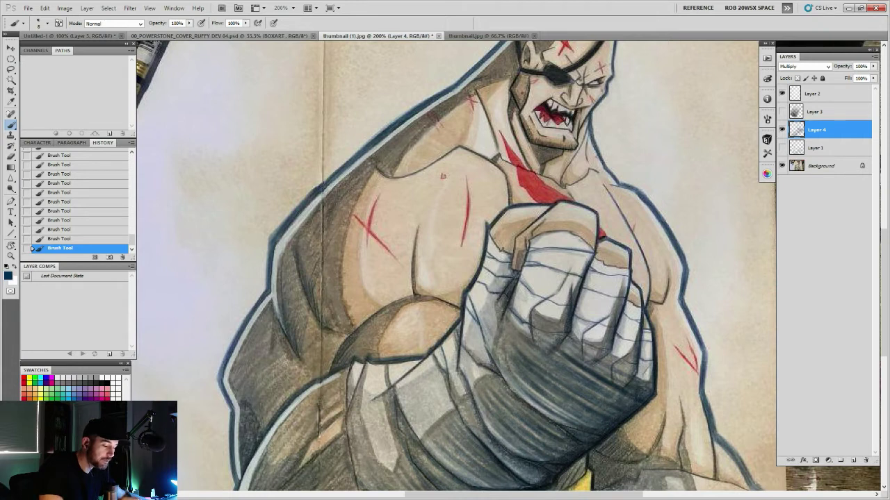
drag(512, 277, 514, 240)
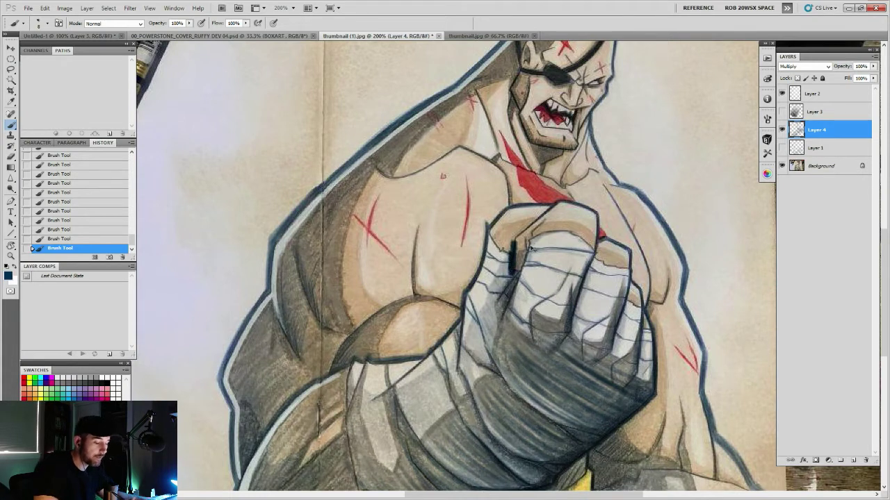
key(ctrl+z)
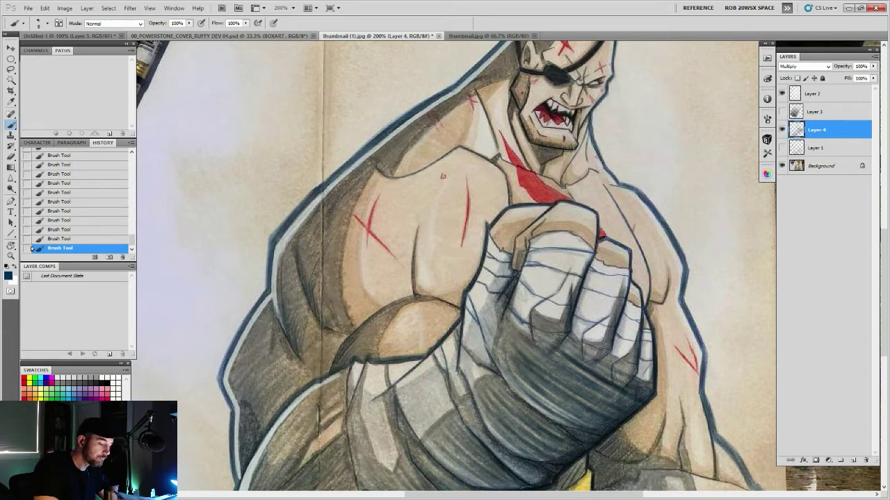
drag(537, 293, 530, 285)
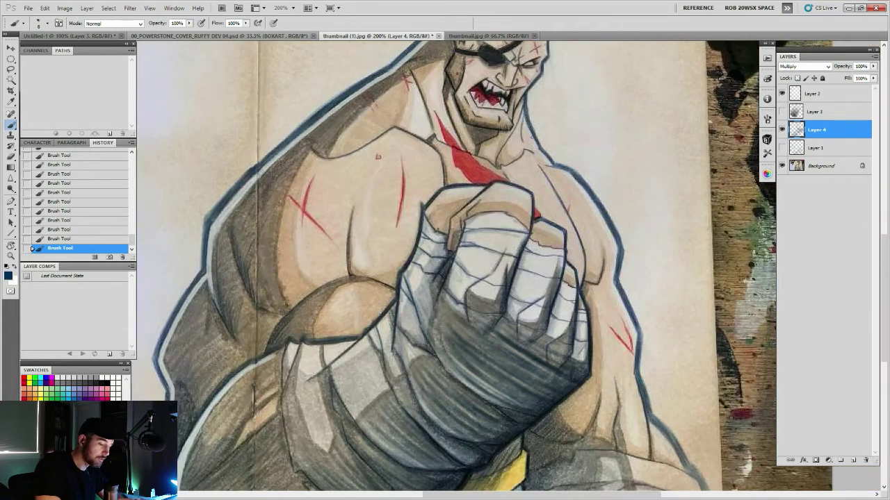
mouse_move(511, 214)
mouse_down()
mouse_move(530, 247)
mouse_move(514, 284)
mouse_up()
key(ctrl+z)
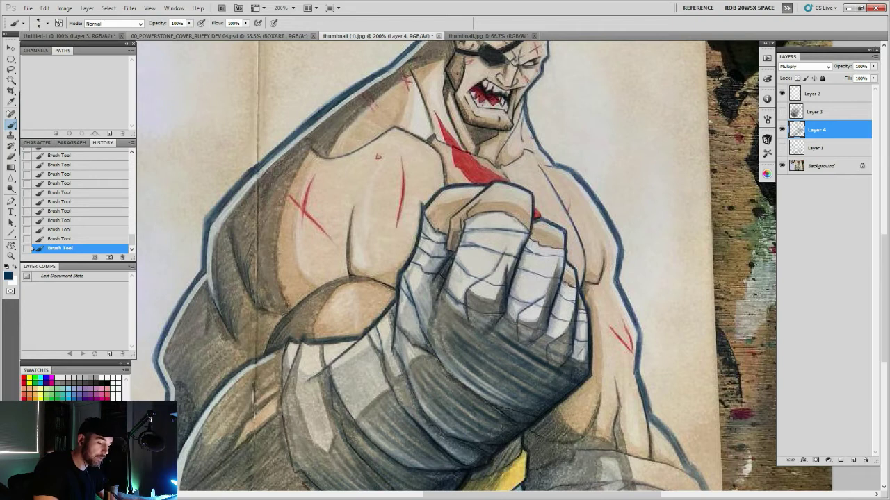
- Add dark blue strokes to the light bands and along the outer edge of the forearm wraps on Layer 4
drag(491, 349, 586, 307)
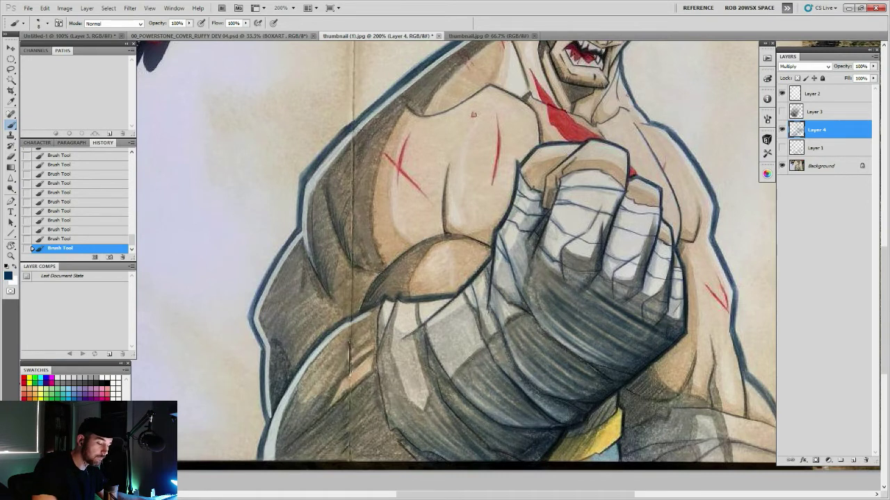
drag(454, 376, 479, 355)
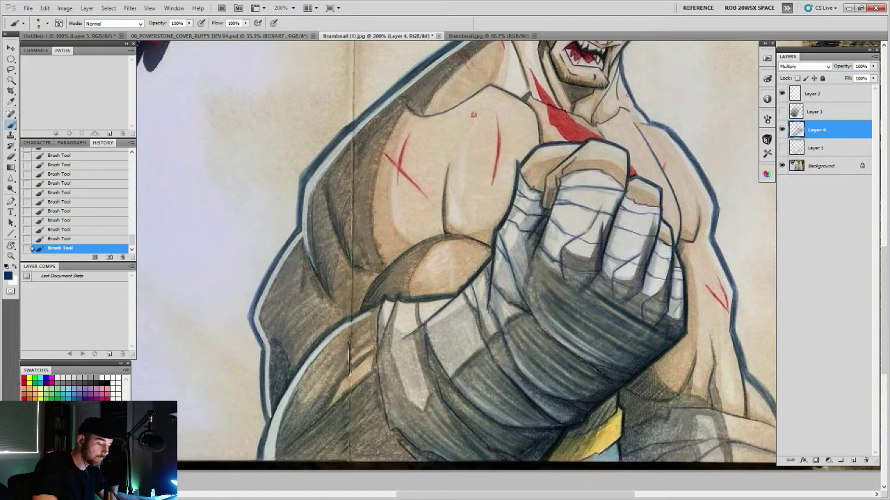
mouse_move(400, 376)
mouse_down()
mouse_move(411, 404)
mouse_move(403, 431)
mouse_move(428, 449)
mouse_up()
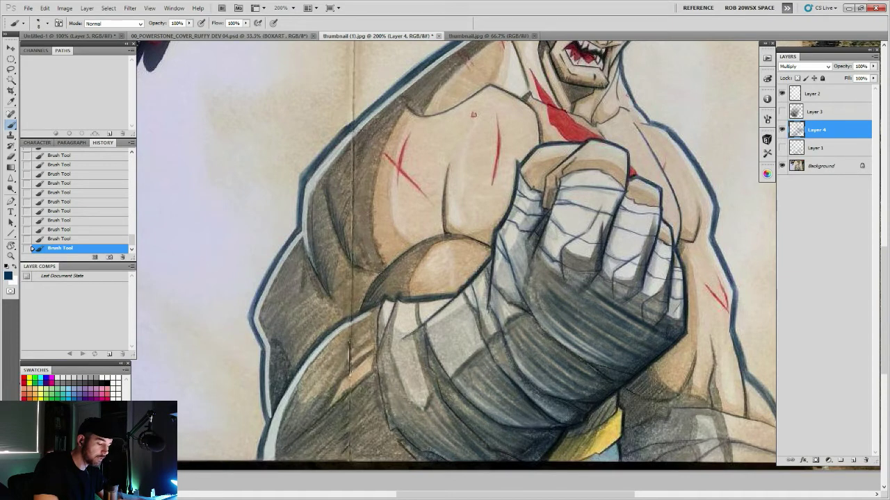
drag(385, 351, 390, 393)
drag(379, 353, 386, 389)
- Hatch the shaded side of the bicep above the forearm wraps with short dark blue strokes
key(z)
alt+click(563, 370)
alt+click(563, 370)
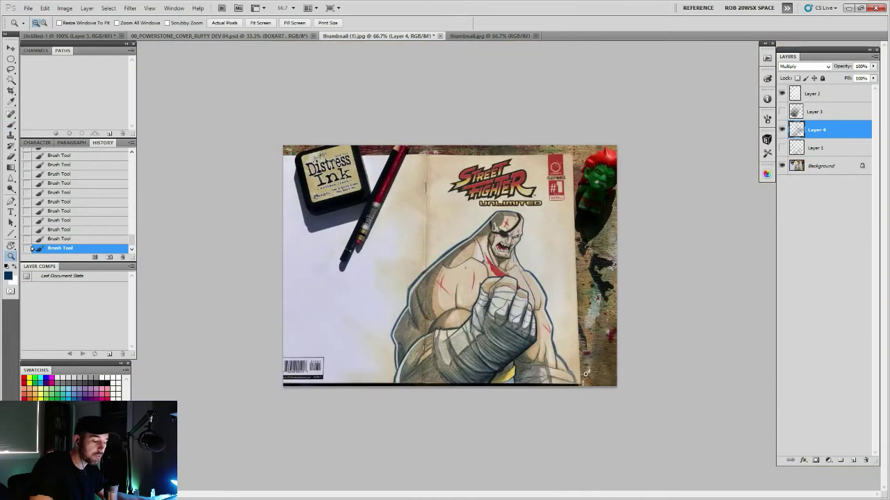
click(563, 370)
click(563, 371)
key(b)
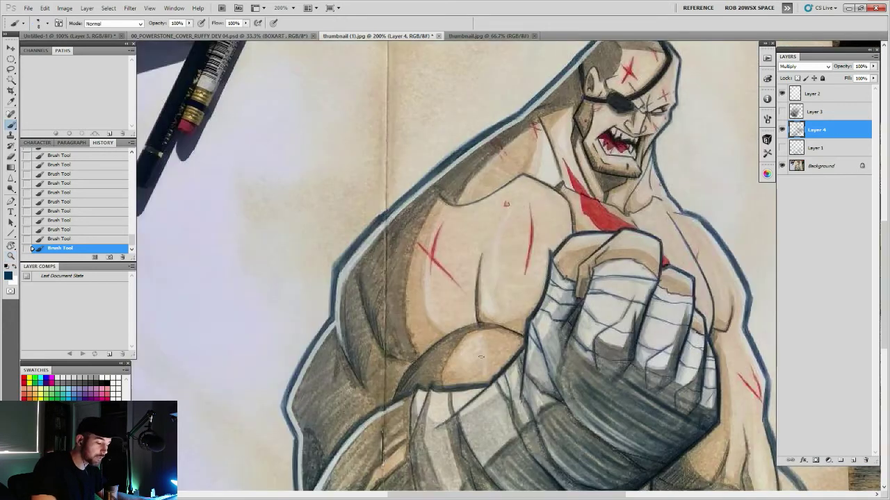
drag(498, 326, 445, 365)
drag(466, 335, 443, 383)
drag(455, 345, 452, 385)
drag(470, 340, 466, 380)
mouse_move(483, 336)
mouse_down()
mouse_move(476, 377)
mouse_move(476, 340)
mouse_move(442, 381)
mouse_move(452, 389)
mouse_up()
- Erase excess hatching around the bicep and extend dark blue strokes into the shadow's narrow outer end
key(e)
key(b)
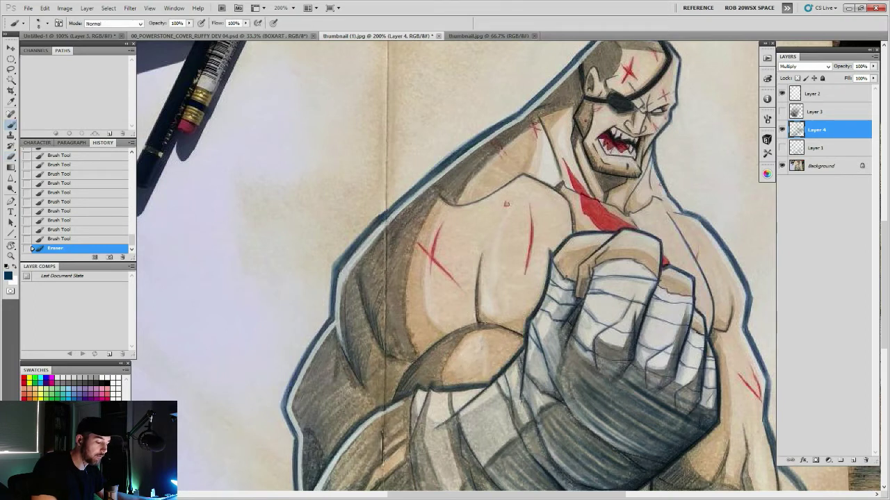
drag(436, 345, 417, 369)
drag(444, 349, 404, 392)
mouse_move(441, 357)
mouse_down()
mouse_move(413, 388)
mouse_move(440, 379)
mouse_move(434, 388)
mouse_up()
- Hatch the dark shaded side of the shoulder beside the chest, down to its lower fold, with diagonal strokes
drag(423, 327, 469, 304)
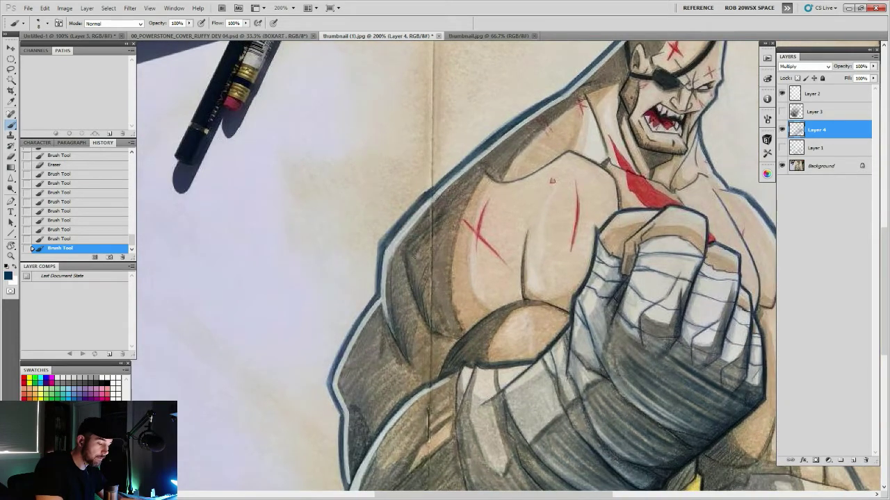
mouse_move(425, 238)
mouse_down()
mouse_move(506, 241)
mouse_move(488, 269)
mouse_up()
mouse_move(524, 239)
mouse_down()
mouse_move(492, 271)
mouse_move(497, 286)
mouse_up()
drag(524, 269, 502, 293)
mouse_move(527, 276)
mouse_down()
mouse_move(503, 299)
mouse_move(523, 338)
mouse_up()
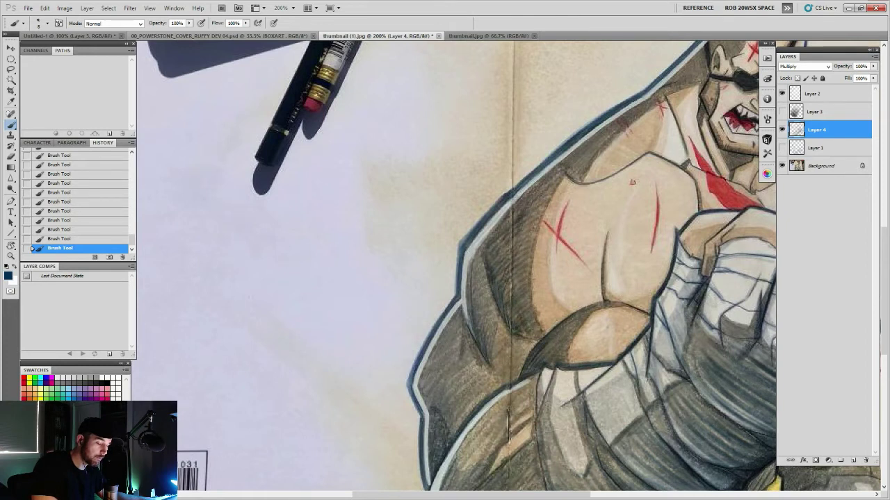
mouse_move(485, 281)
mouse_down()
mouse_move(470, 298)
mouse_move(470, 320)
mouse_move(495, 372)
mouse_up()
drag(526, 343, 499, 374)
drag(528, 346, 508, 376)
- Hatch the shaded outer upper arm below the shoulder with long diagonal dark blue strokes
drag(495, 355, 514, 316)
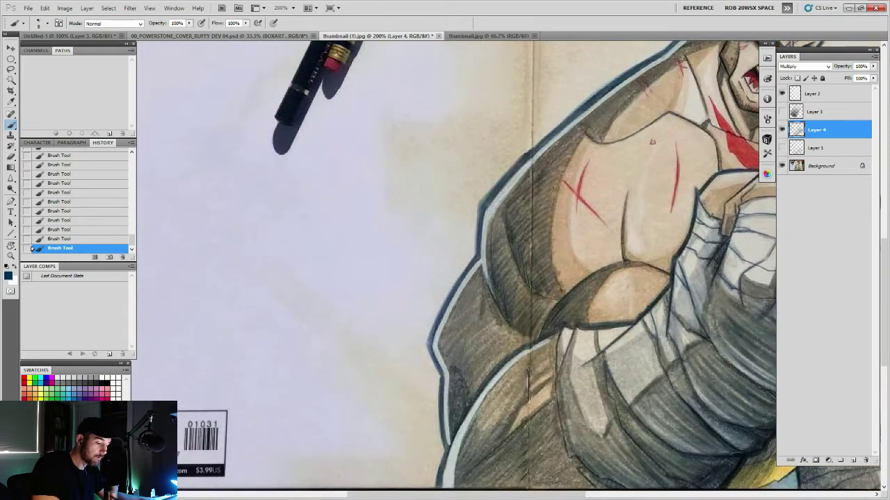
mouse_move(482, 279)
mouse_down()
mouse_move(467, 294)
mouse_move(504, 283)
mouse_move(471, 319)
mouse_up()
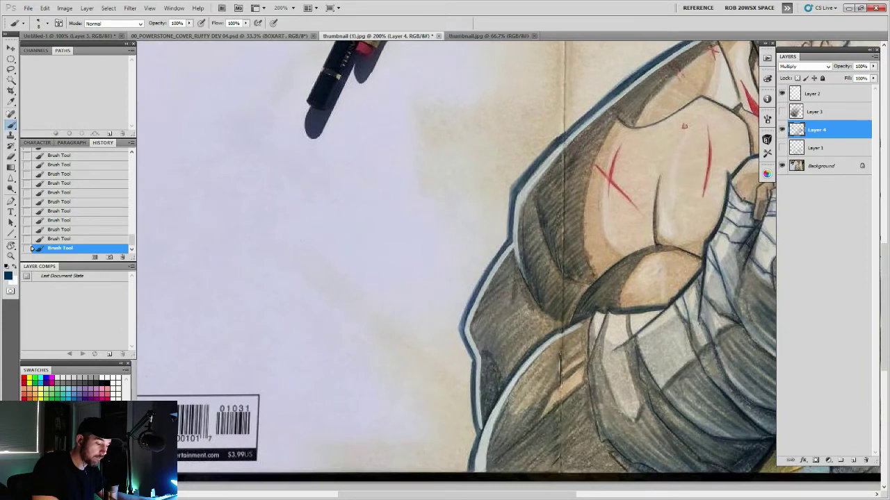
mouse_move(506, 295)
mouse_down()
mouse_move(475, 328)
mouse_move(482, 342)
mouse_up()
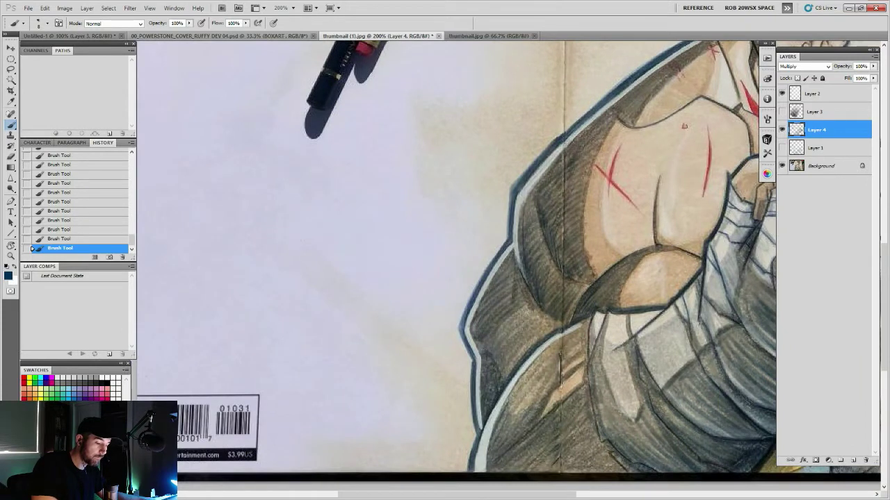
mouse_move(527, 310)
mouse_down()
mouse_move(484, 353)
mouse_move(496, 362)
mouse_up()
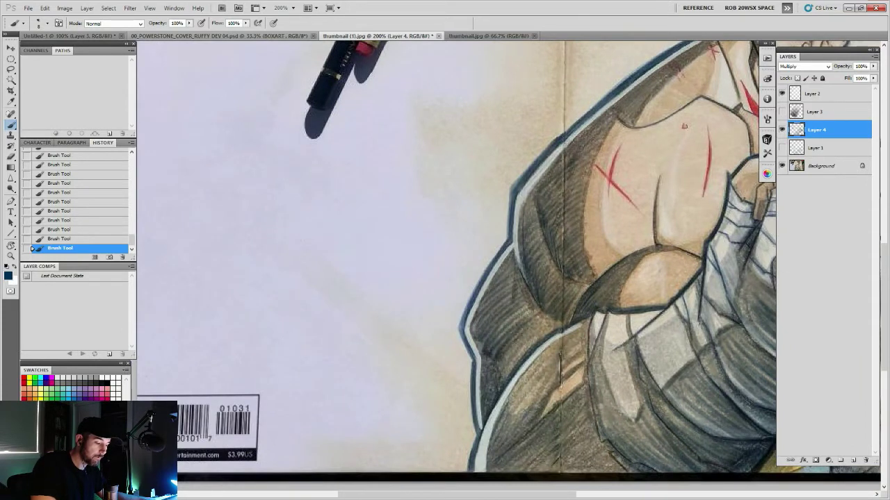
mouse_move(549, 318)
mouse_down()
mouse_move(494, 369)
mouse_move(499, 373)
mouse_up()
drag(537, 334, 497, 379)
drag(558, 325, 503, 385)
- Darken the upper arm's outer edge and its narrow lower tip beside the light blue rim with short strokes
drag(480, 342, 479, 366)
drag(492, 358, 482, 392)
drag(498, 362, 481, 399)
drag(501, 369, 480, 409)
drag(501, 372, 496, 378)
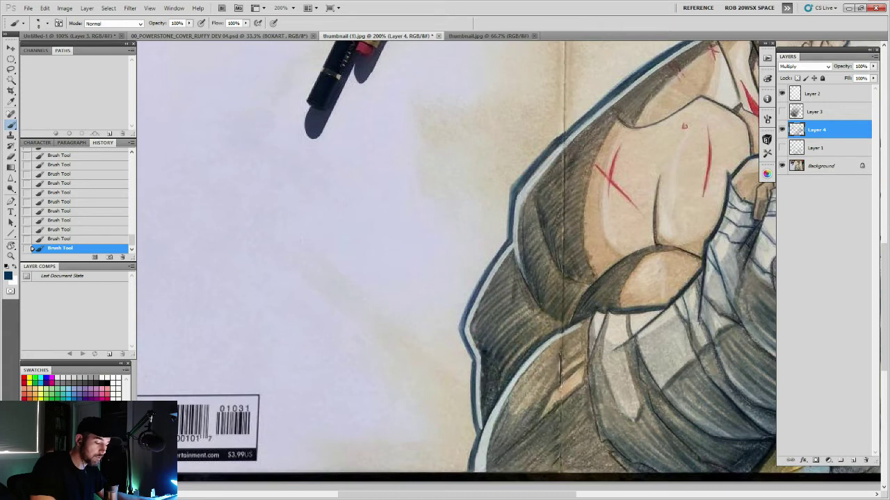
drag(475, 324, 470, 339)
drag(477, 316, 470, 329)
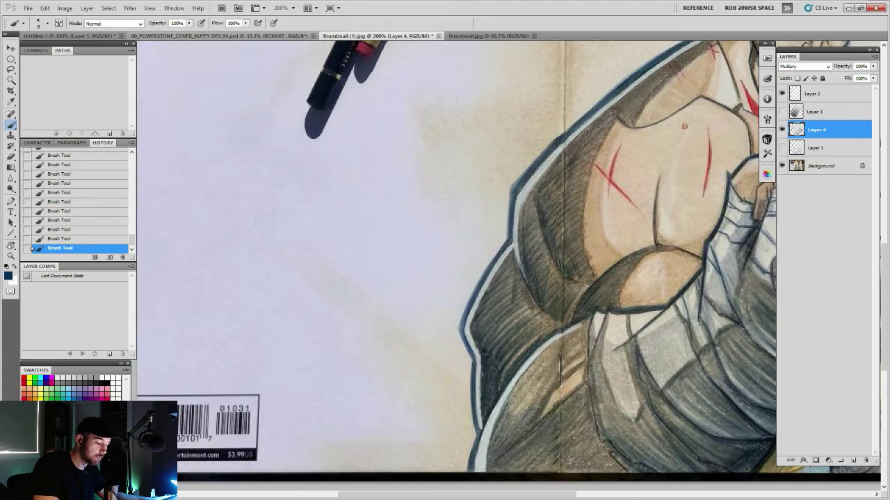
drag(498, 362, 496, 391)
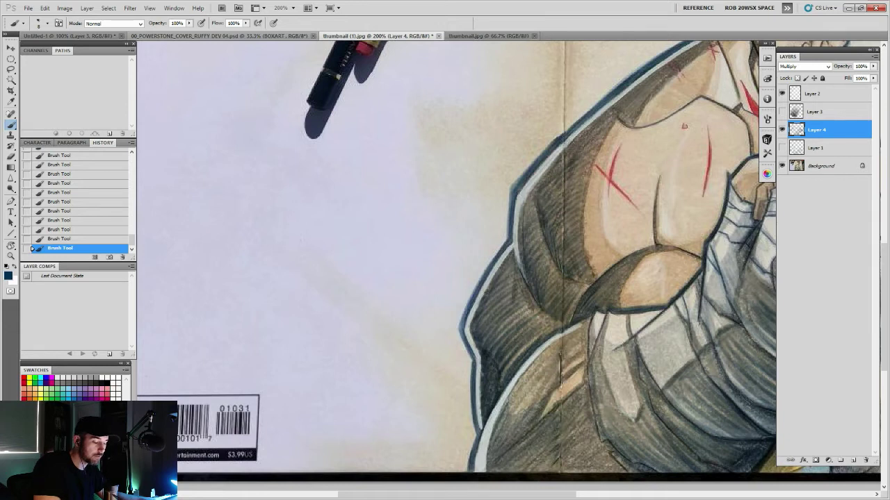
- Hatch the outer side of the bare lower arm, from the light blue rim down to the cover's bottom edge
drag(495, 389, 490, 339)
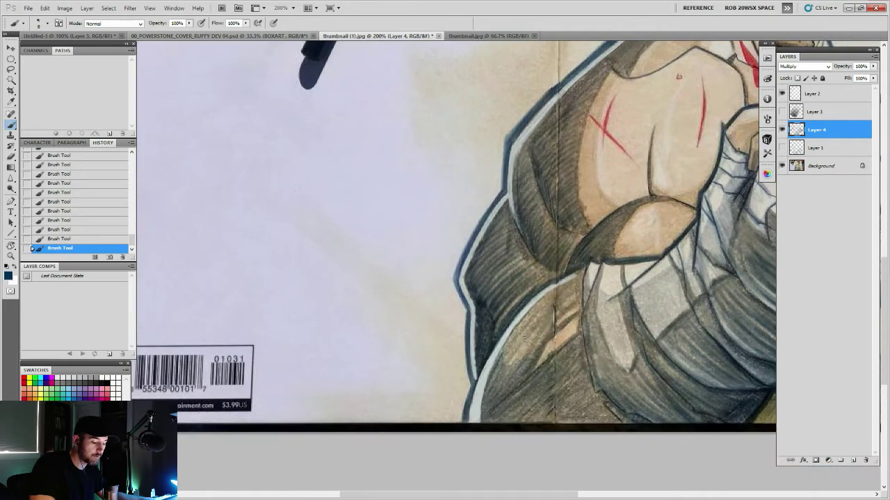
drag(529, 313, 492, 383)
drag(511, 335, 481, 421)
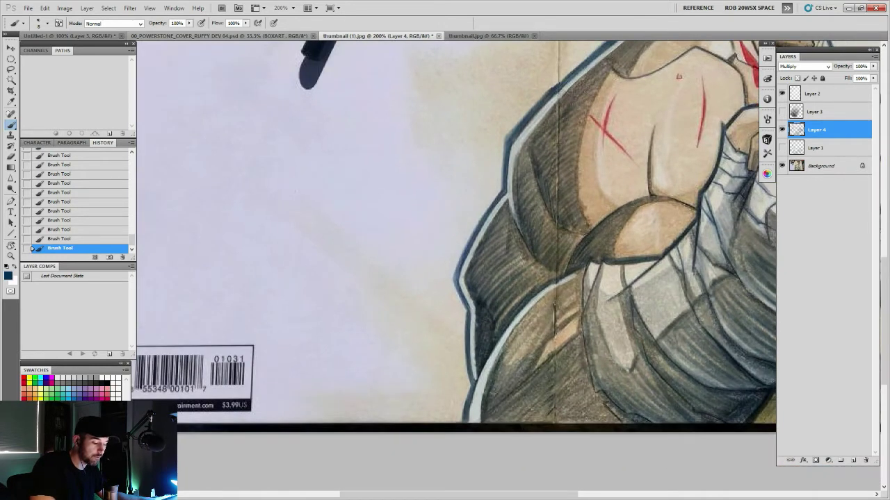
drag(497, 386, 486, 422)
drag(500, 379, 497, 421)
mouse_move(508, 380)
mouse_down()
mouse_move(498, 416)
mouse_move(507, 423)
mouse_up()
drag(519, 380, 512, 421)
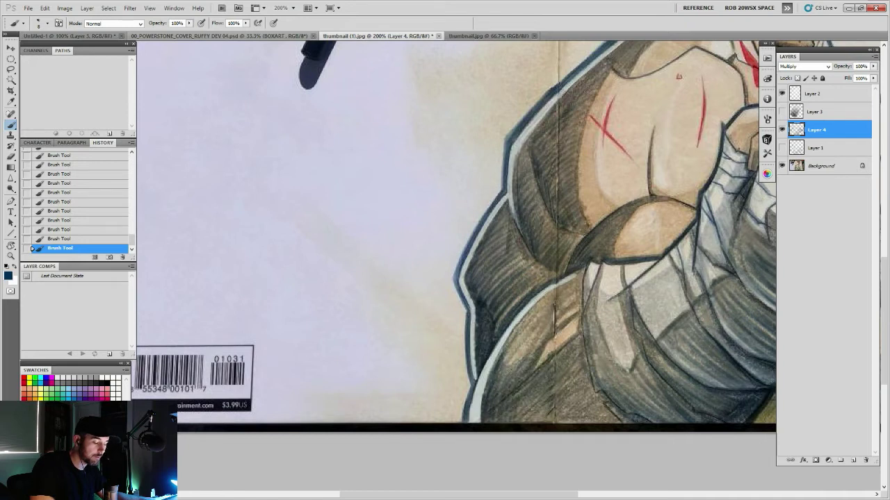
- Layer more diagonal strokes over the middle of the bare lower arm to deepen its shadow
drag(502, 368, 497, 392)
mouse_move(511, 366)
mouse_down()
mouse_move(503, 394)
mouse_move(508, 388)
mouse_up()
drag(524, 365, 491, 407)
mouse_move(551, 359)
mouse_down()
mouse_move(496, 408)
mouse_move(488, 400)
mouse_up()
drag(499, 378, 491, 399)
mouse_move(509, 368)
mouse_down()
mouse_move(499, 391)
mouse_move(508, 389)
mouse_up()
drag(530, 358, 518, 384)
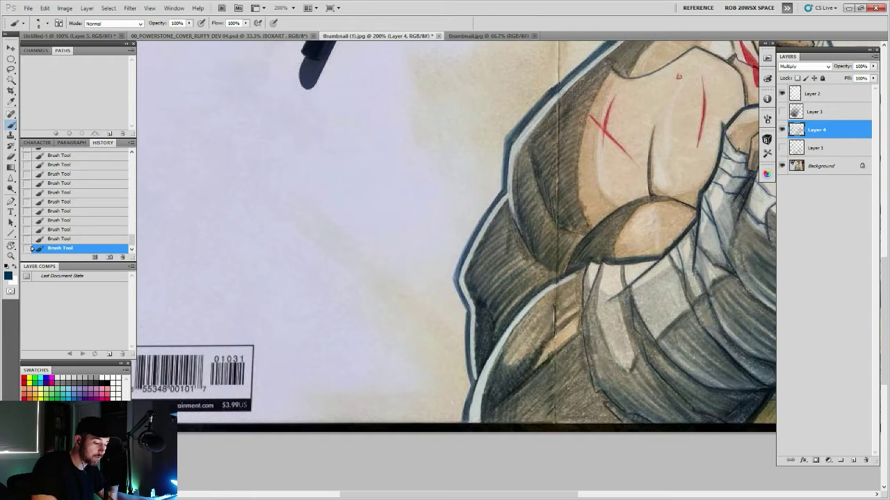
- Extend the dark blue hatching across the lower arm's shadow up to the edge of the forearm wraps
drag(558, 325, 550, 345)
mouse_move(549, 399)
mouse_down()
mouse_move(454, 318)
mouse_move(405, 342)
mouse_up()
mouse_move(426, 328)
mouse_down()
mouse_move(410, 342)
mouse_move(428, 347)
mouse_up()
mouse_move(450, 311)
mouse_down()
mouse_move(437, 343)
mouse_move(483, 342)
mouse_up()
drag(461, 299, 490, 341)
drag(473, 307, 494, 341)
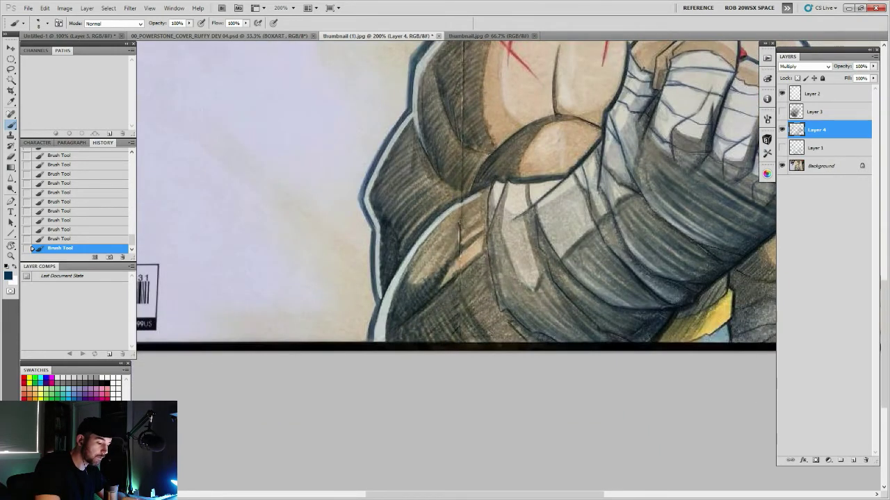
mouse_move(498, 292)
mouse_down()
mouse_move(470, 345)
mouse_move(492, 343)
mouse_up()
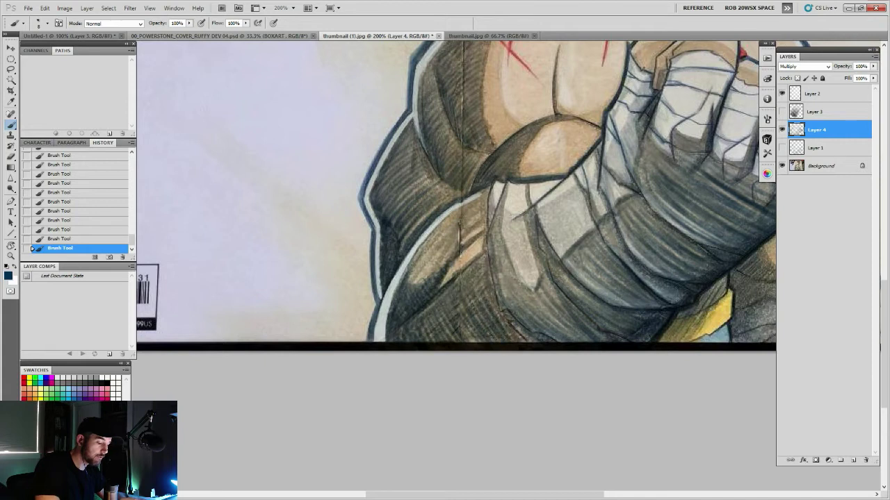
drag(516, 280, 490, 327)
drag(531, 307, 503, 346)
drag(484, 257, 455, 282)
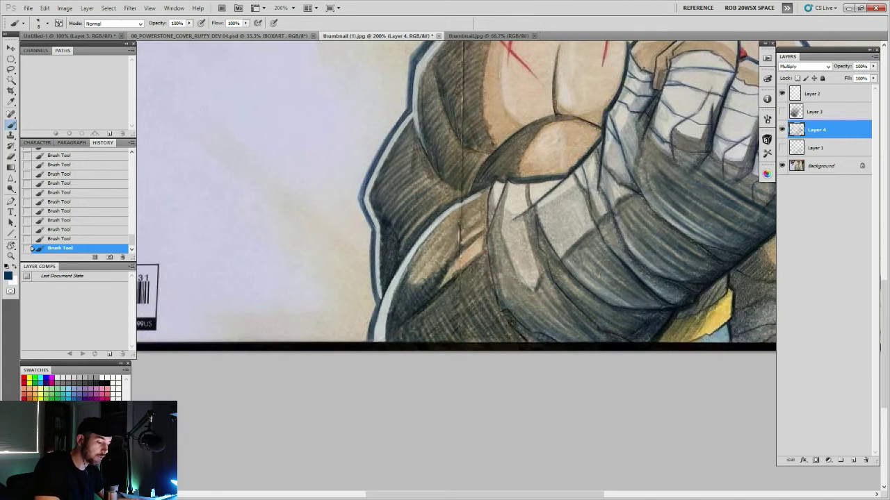
- Darken the lower arm's corners along the cover's bottom edge and hatch the shaded upper back behind the neck
drag(397, 314, 388, 340)
drag(408, 331, 399, 342)
mouse_move(518, 335)
mouse_down()
mouse_move(488, 271)
mouse_move(492, 340)
mouse_up()
drag(505, 314, 494, 340)
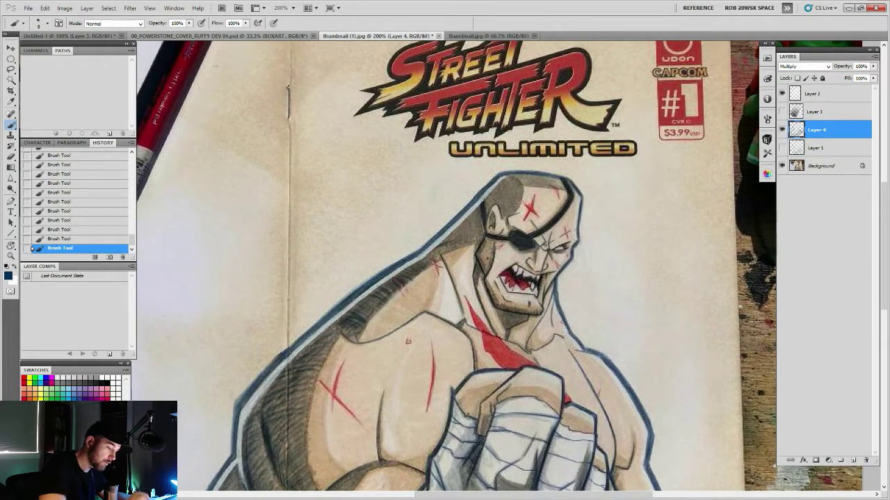
drag(429, 249, 438, 257)
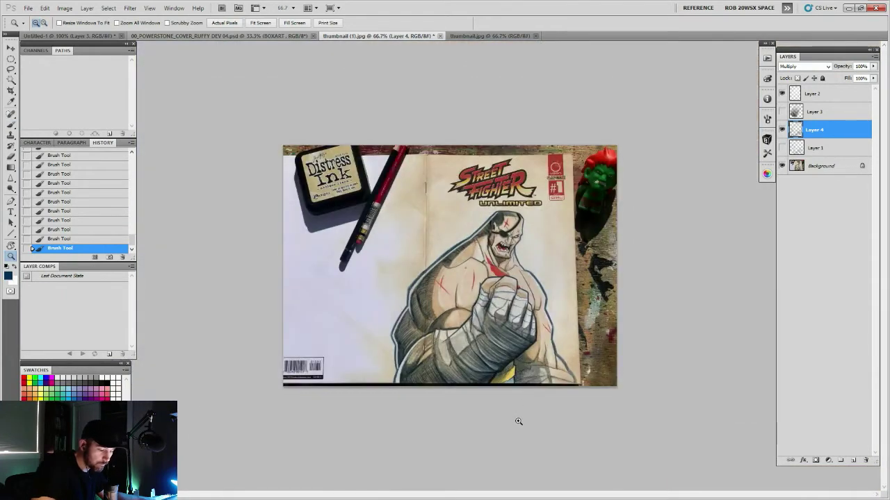
- Compare the full cover with and without Layer 4's hatching, leave the layer visible, and view the image at 100%
click(782, 130)
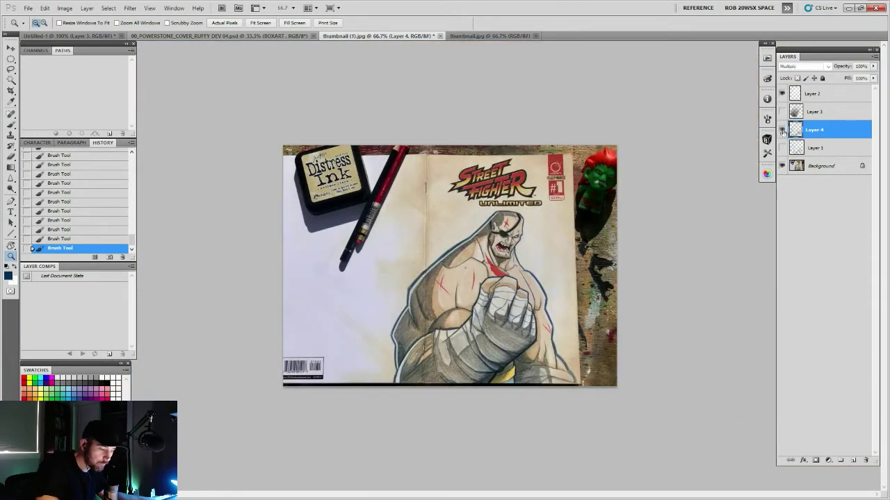
click(782, 130)
click(782, 130)
click(783, 131)
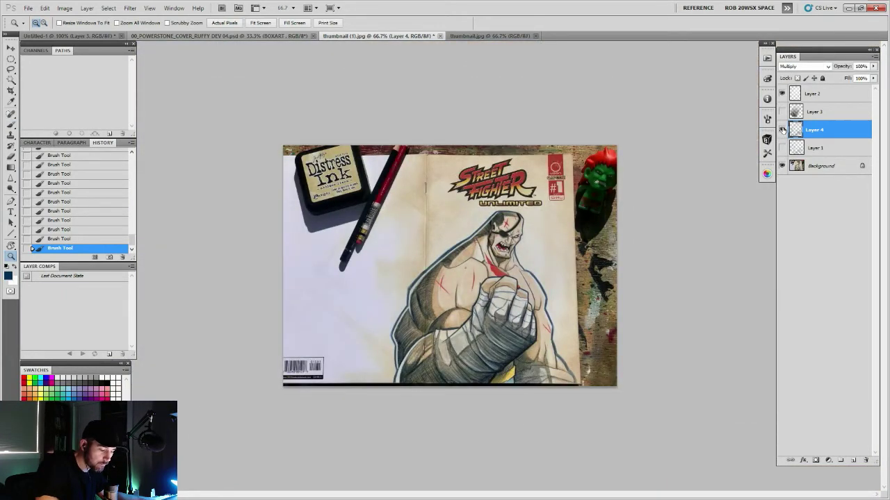
click(783, 130)
click(782, 131)
click(783, 131)
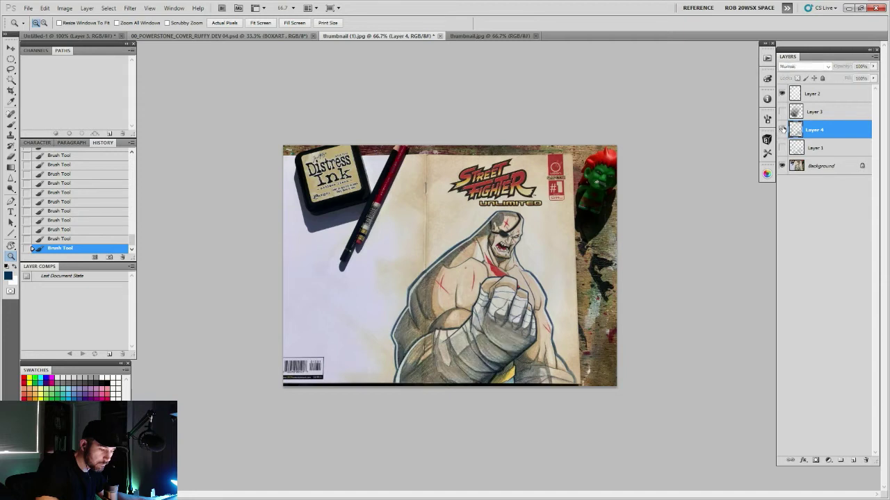
click(782, 130)
click(782, 130)
click(783, 131)
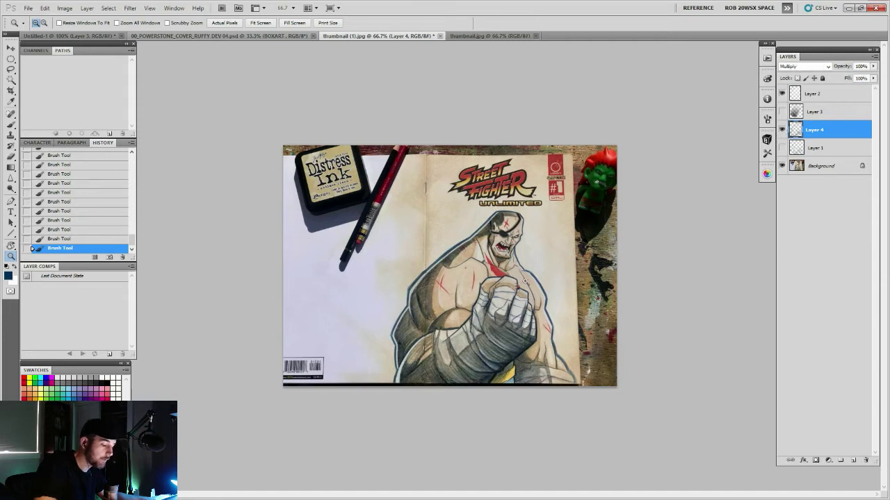
key(ctrl+1)
key(b)
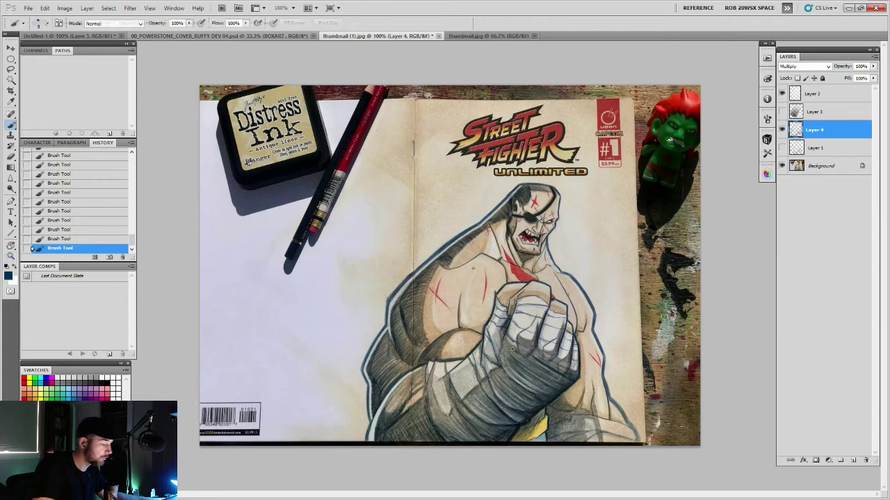
- Hatch dark blue strokes over the shaded torso and far forearm wraps beside the yellow belt, beneath the fist
ctrl+click(592, 356)
drag(591, 356, 585, 229)
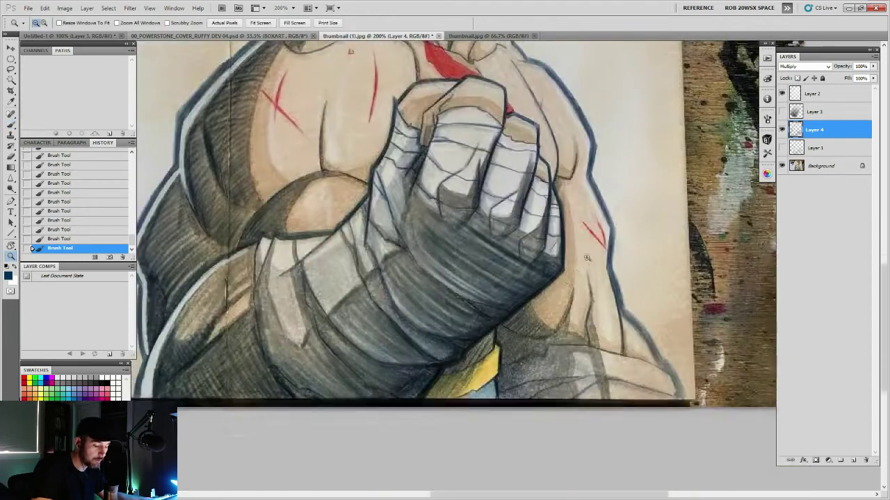
drag(511, 317, 538, 331)
mouse_move(521, 326)
mouse_down()
mouse_move(536, 333)
mouse_move(513, 331)
mouse_up()
drag(497, 352, 523, 338)
drag(502, 357, 531, 341)
drag(501, 363, 546, 336)
mouse_move(514, 360)
mouse_down()
mouse_move(558, 335)
mouse_move(533, 352)
mouse_move(554, 349)
mouse_up()
drag(515, 371, 544, 356)
drag(497, 382, 569, 349)
drag(504, 385, 572, 353)
mouse_move(521, 382)
mouse_down()
mouse_move(571, 354)
mouse_move(572, 376)
mouse_move(507, 392)
mouse_move(574, 381)
mouse_up()
drag(540, 400, 576, 388)
drag(558, 400, 575, 391)
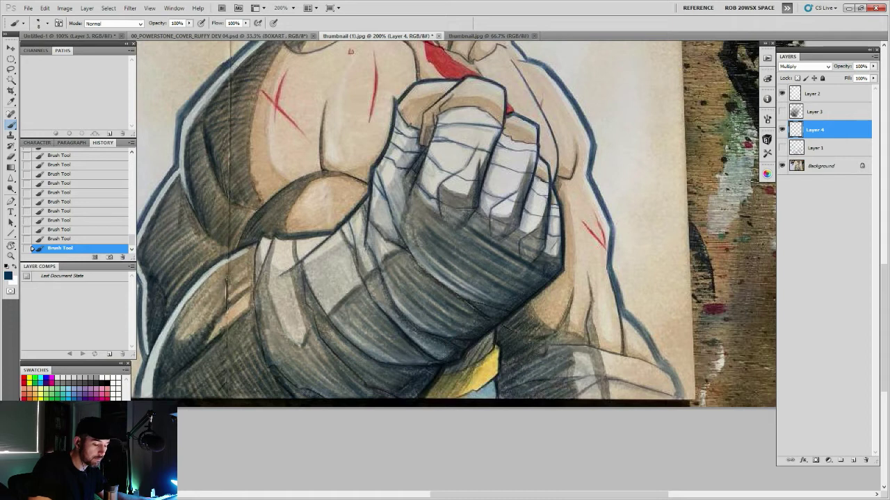
mouse_move(497, 391)
mouse_down()
mouse_move(501, 361)
mouse_move(580, 344)
mouse_move(504, 360)
mouse_move(497, 327)
mouse_up()
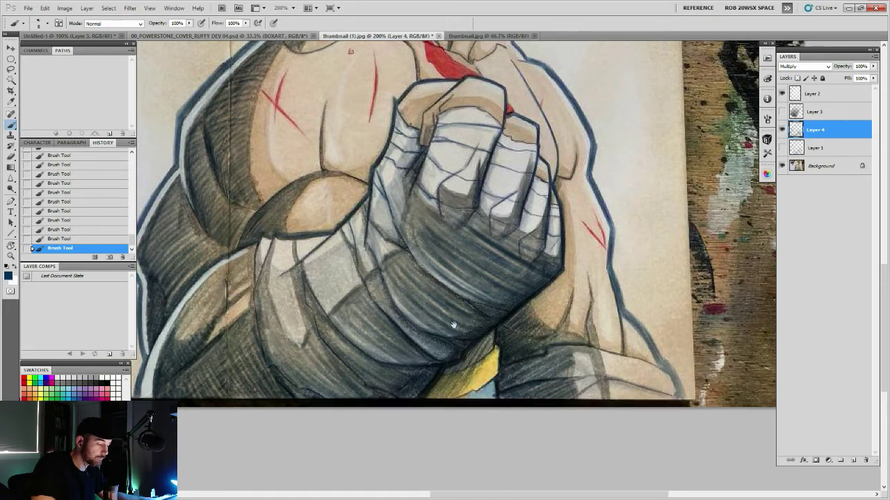
- Reinforce the near arm's outer contour with a dark blue stroke and check the whole cover
drag(324, 272, 551, 322)
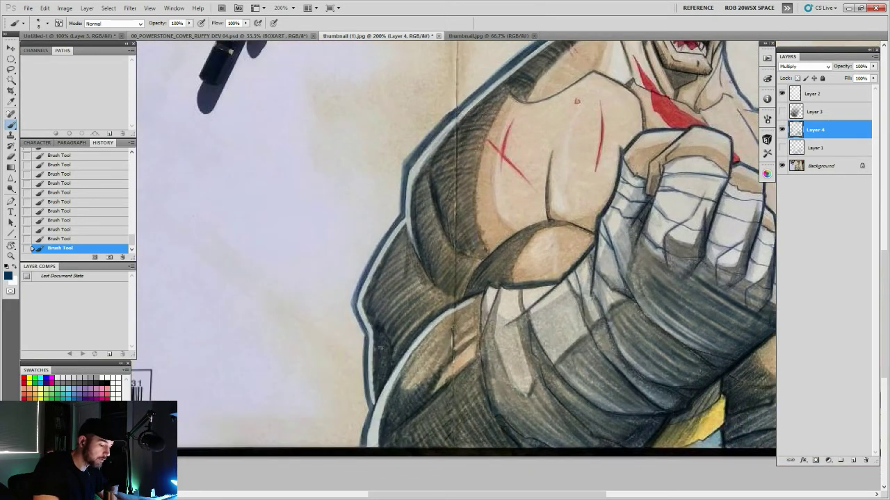
drag(365, 292, 392, 242)
drag(551, 221, 409, 434)
drag(435, 314, 412, 334)
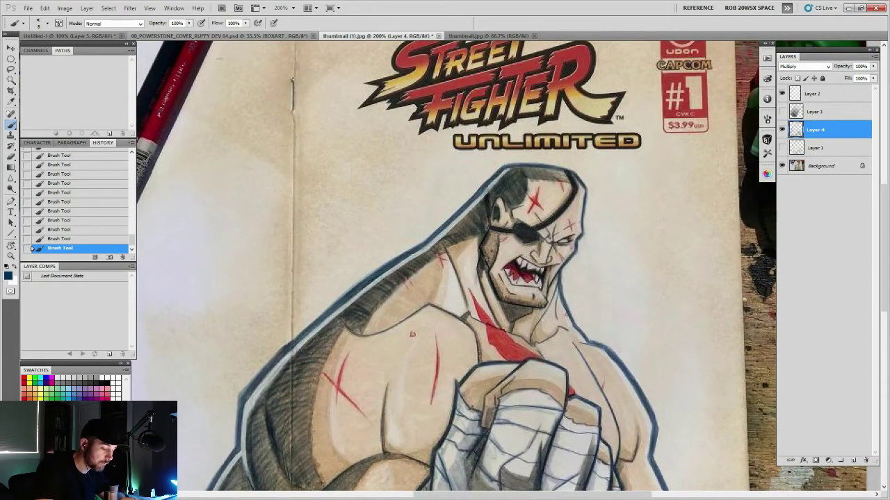
key(z)
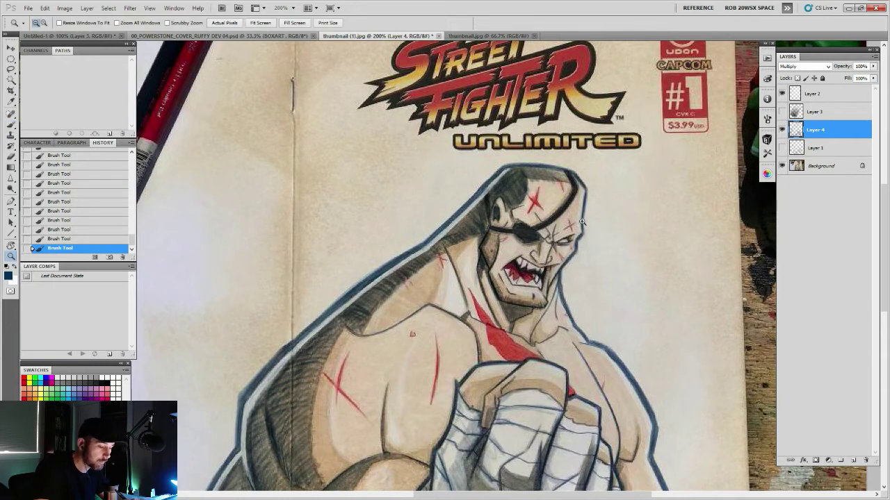
alt+click(583, 231)
alt+click(583, 231)
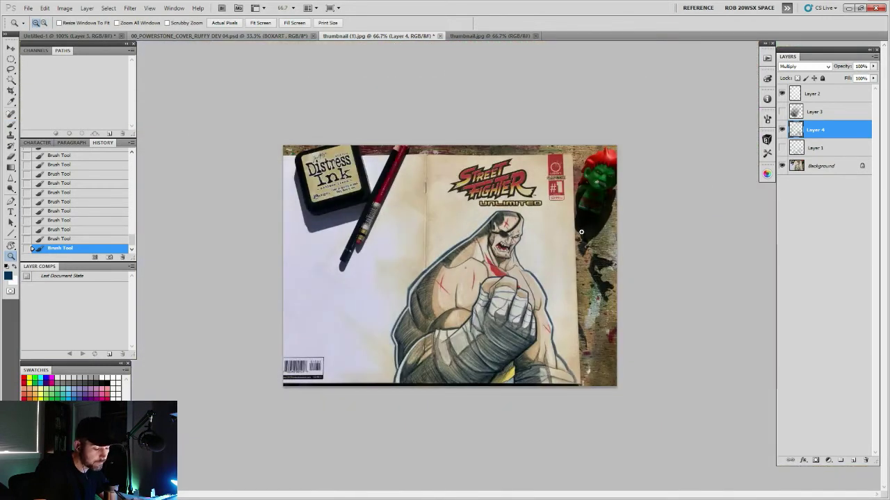
- Switch the brush colour to red and retrace both slashes of the X-shaped scar on the near shoulder
key(b)
drag(539, 267, 594, 279)
key(d)
key(x)
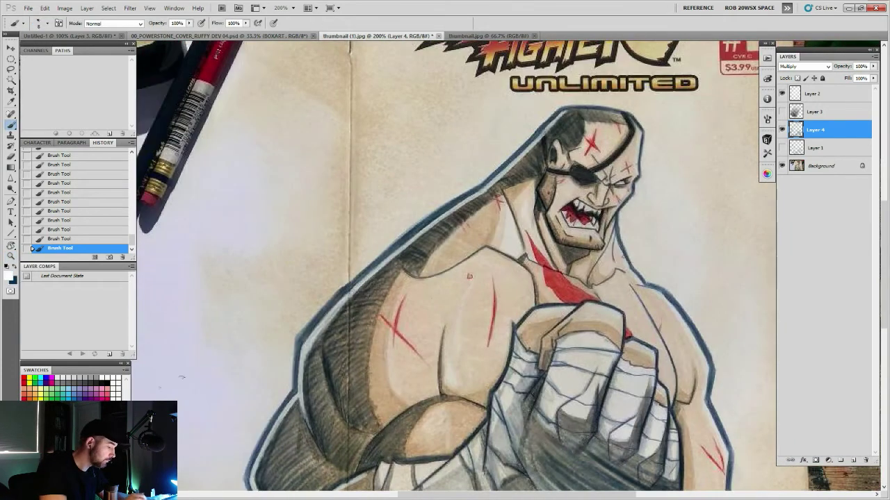
click(24, 380)
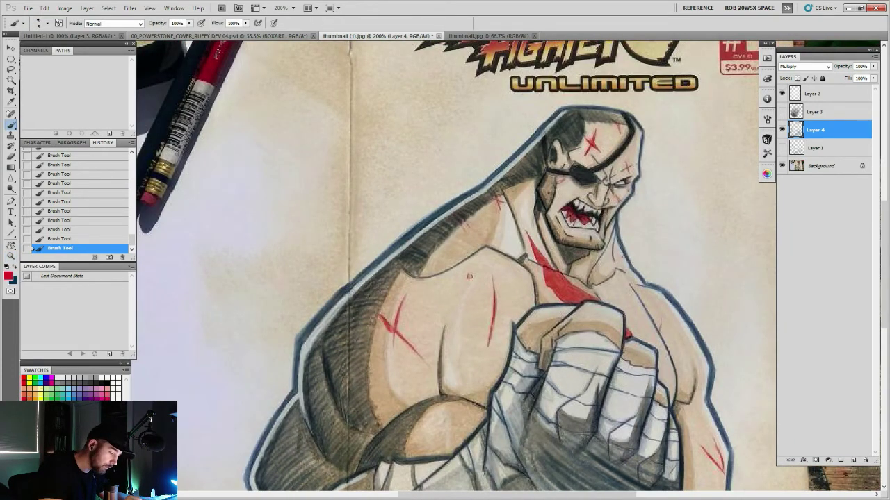
drag(388, 327, 421, 358)
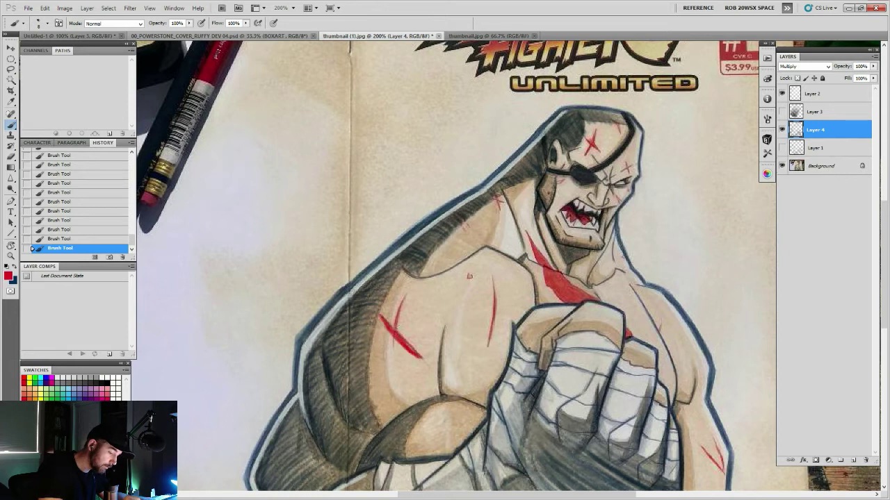
drag(400, 305, 393, 363)
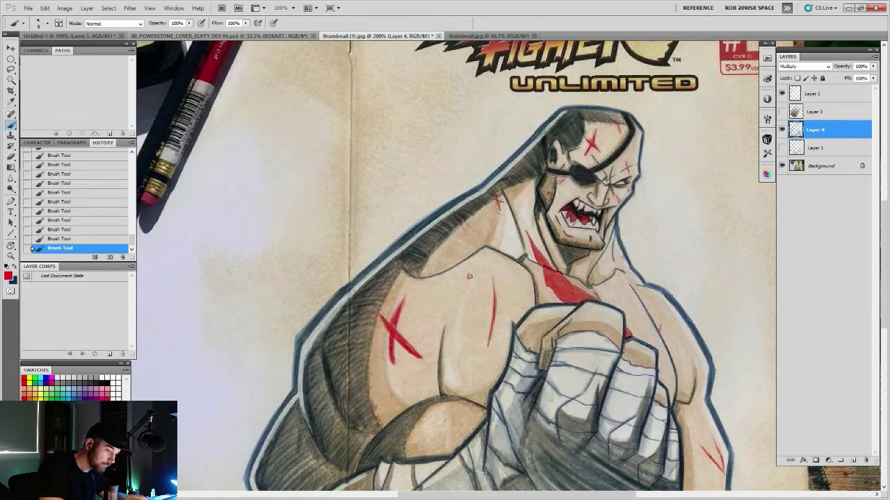
- Strengthen the red scars at the neck, chest and far arm, and erase the overshoot on the far arm's scar
drag(500, 214, 493, 196)
drag(490, 276, 492, 322)
drag(652, 306, 586, 269)
drag(619, 324, 580, 254)
mouse_move(599, 341)
mouse_down()
mouse_move(619, 375)
mouse_move(619, 367)
mouse_move(602, 373)
mouse_move(615, 381)
mouse_up()
key(e)
drag(616, 381, 619, 376)
key(b)
- Compare the drawing with and without Layer 4, keep the layer visible, and add a new layer above it
click(782, 130)
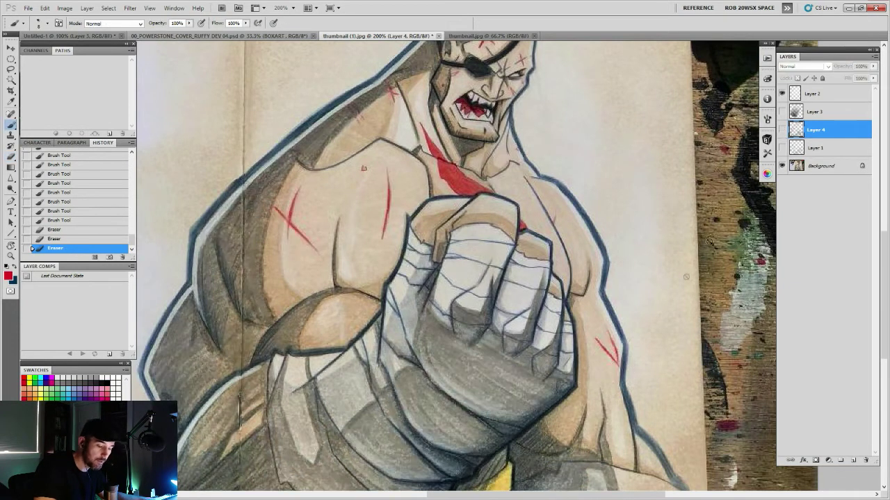
click(853, 461)
click(782, 148)
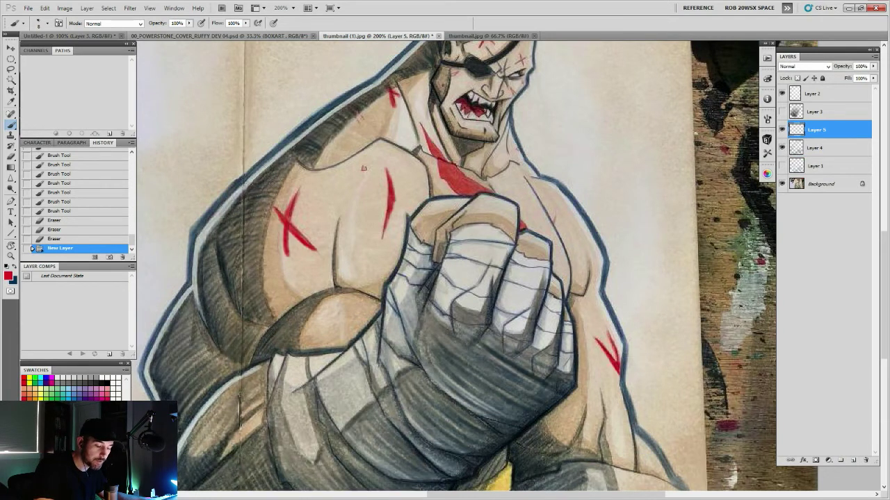
- Retrace the small forehead scar above the open eye and fill the small dot on the near shoulder in red
drag(363, 168, 395, 309)
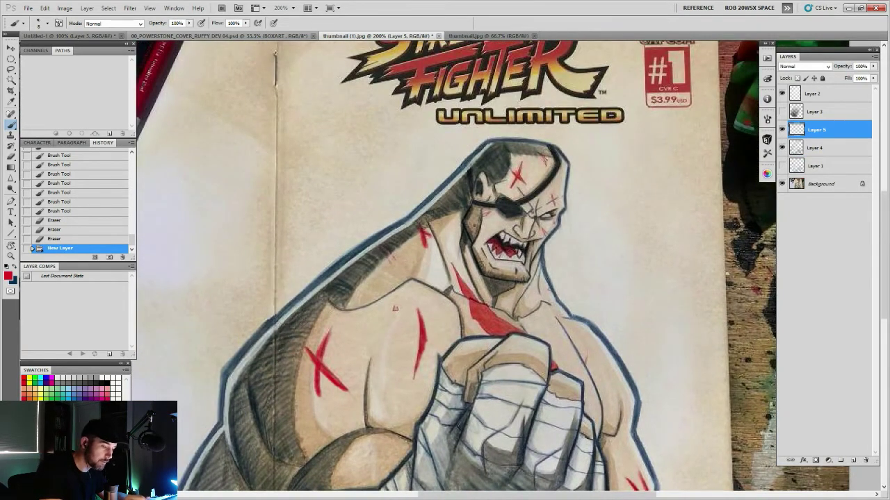
drag(557, 196, 556, 205)
mouse_move(395, 309)
mouse_down()
mouse_move(442, 290)
mouse_move(505, 186)
mouse_up()
click(441, 290)
click(441, 289)
click(442, 290)
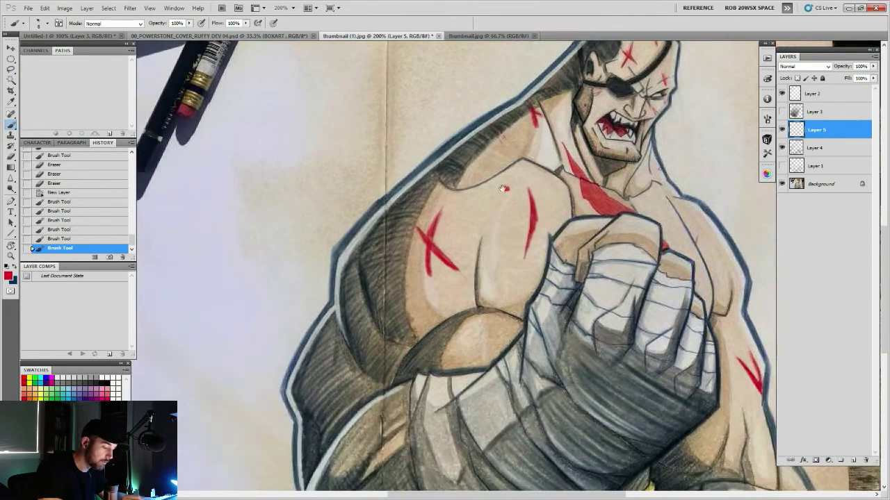
- Return to Layer 4 with the dark blue colour and hatch the shadow on the yellow belt below the forearm wraps
click(797, 148)
key(z)
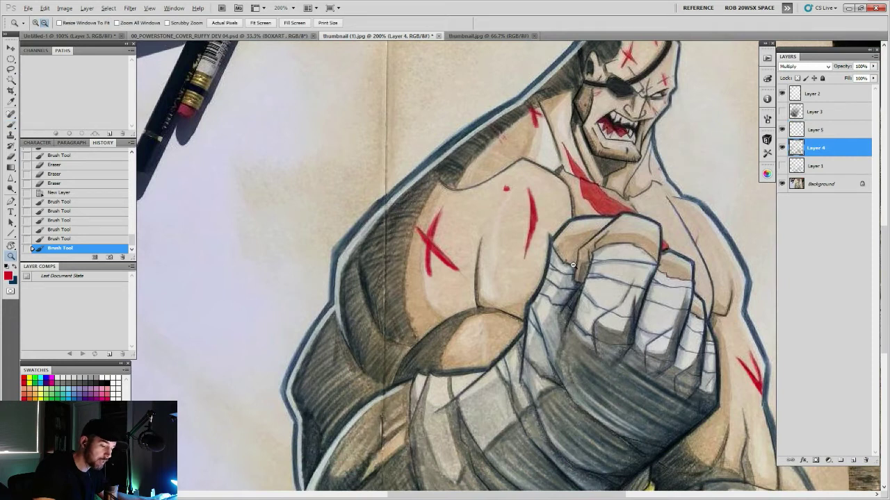
alt+click(570, 282)
alt+click(571, 281)
click(543, 341)
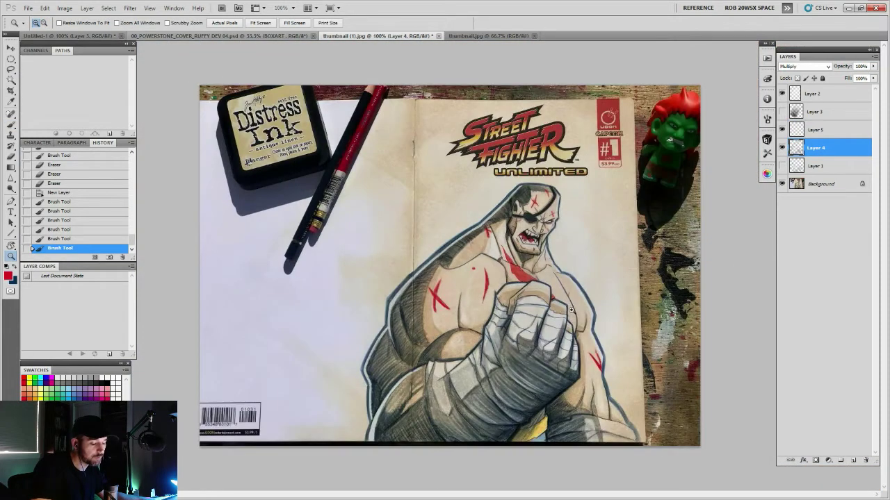
key(b)
key(x)
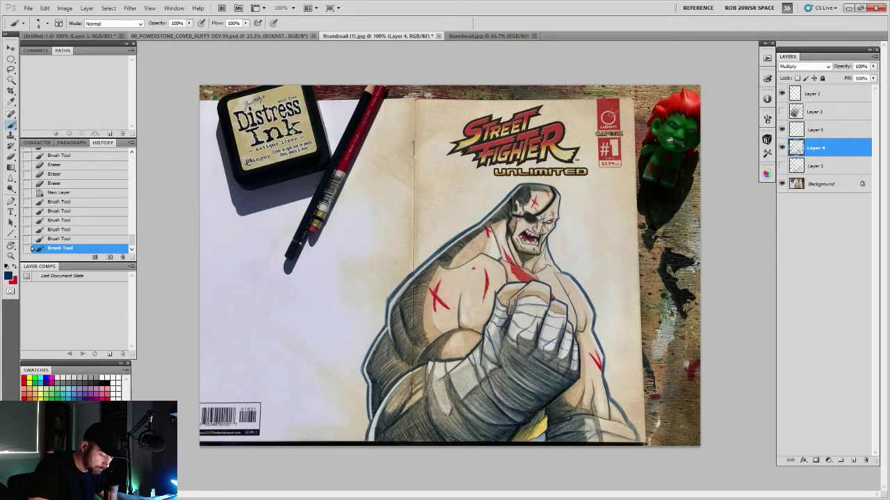
key(ctrl+plus)
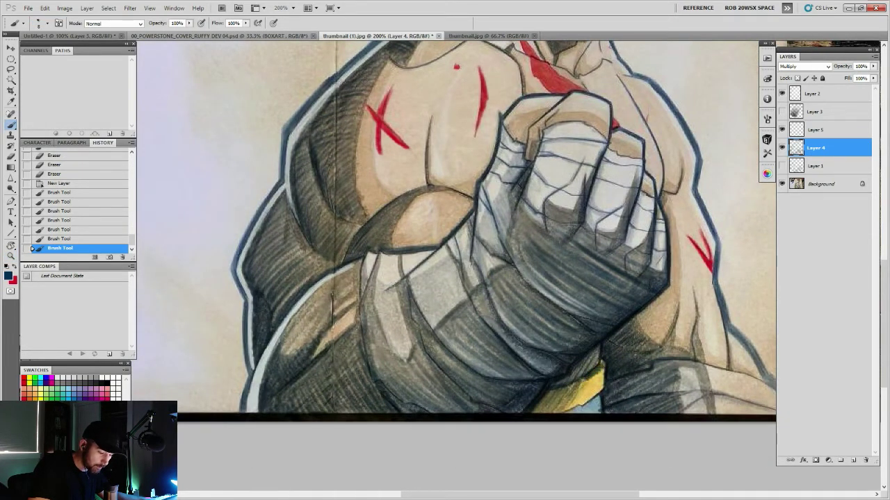
drag(589, 377, 562, 407)
drag(566, 390, 559, 409)
mouse_move(564, 390)
mouse_down()
mouse_move(557, 410)
mouse_move(537, 415)
mouse_move(559, 410)
mouse_up()
drag(567, 389, 565, 409)
drag(572, 389, 568, 408)
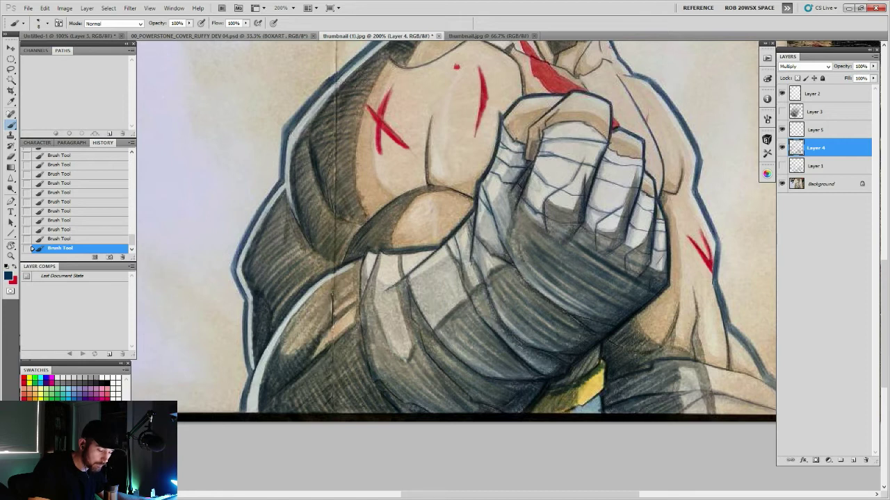
drag(579, 389, 578, 408)
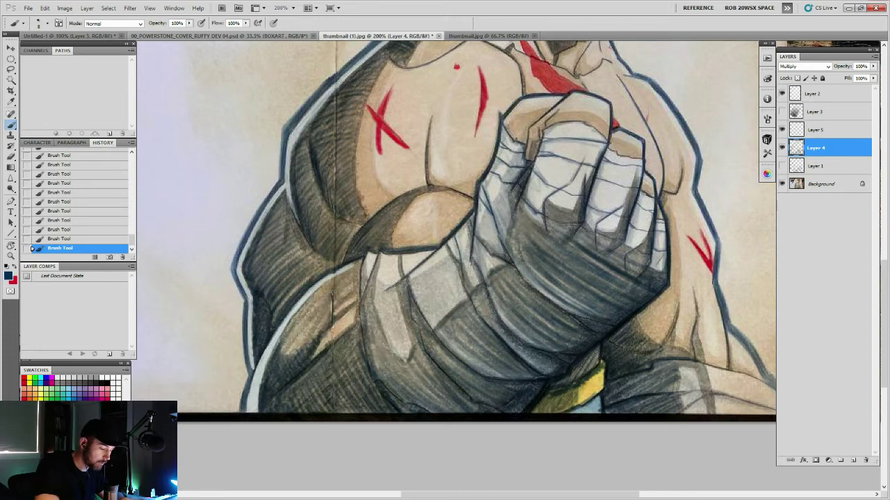
- Add dark blue strokes to the near forearm wraps by the elbow and review the whole cover
drag(418, 326, 426, 349)
drag(410, 290, 422, 333)
mouse_move(431, 278)
mouse_down()
mouse_move(457, 328)
mouse_move(405, 339)
mouse_up()
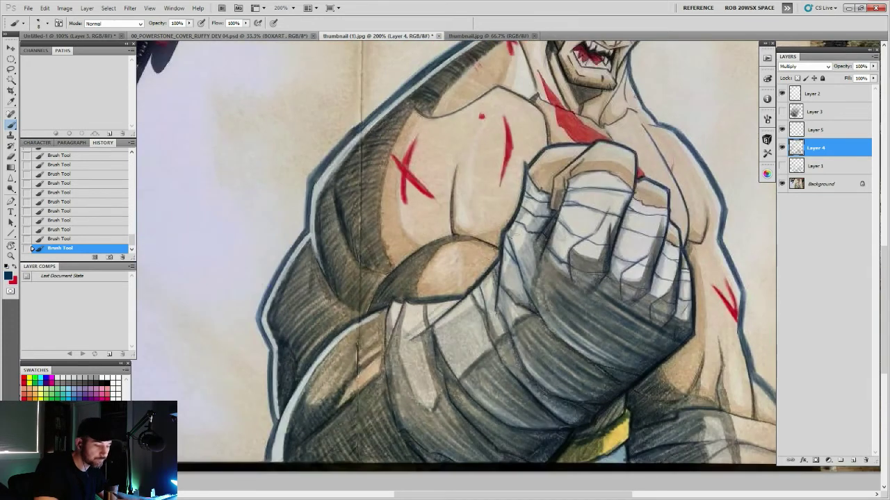
key(z)
alt+click(577, 362)
alt+click(577, 362)
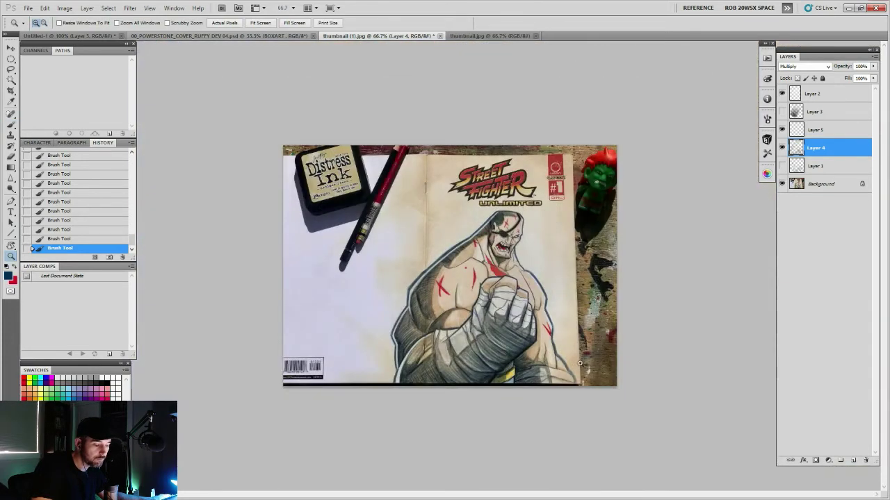
click(546, 348)
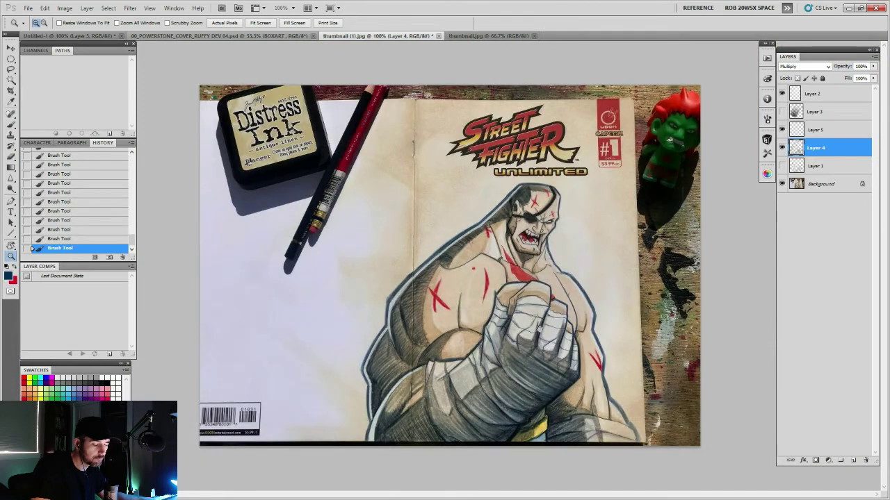
- Add a new Normal layer above Layer 4 and set the foreground colour to white
key(b)
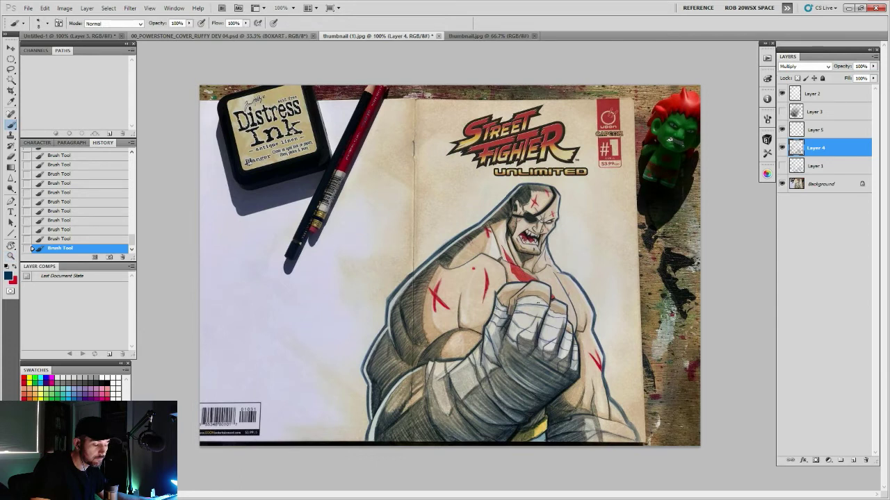
key(z)
click(497, 315)
key(b)
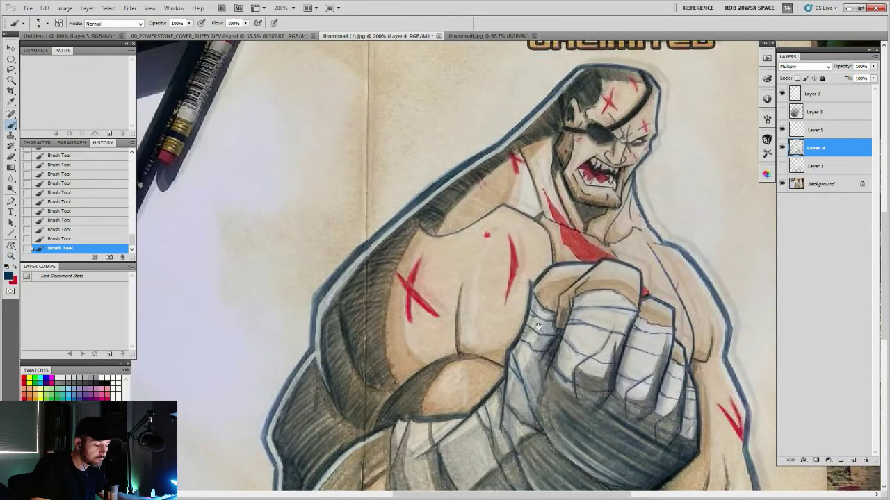
drag(728, 405, 816, 361)
click(853, 460)
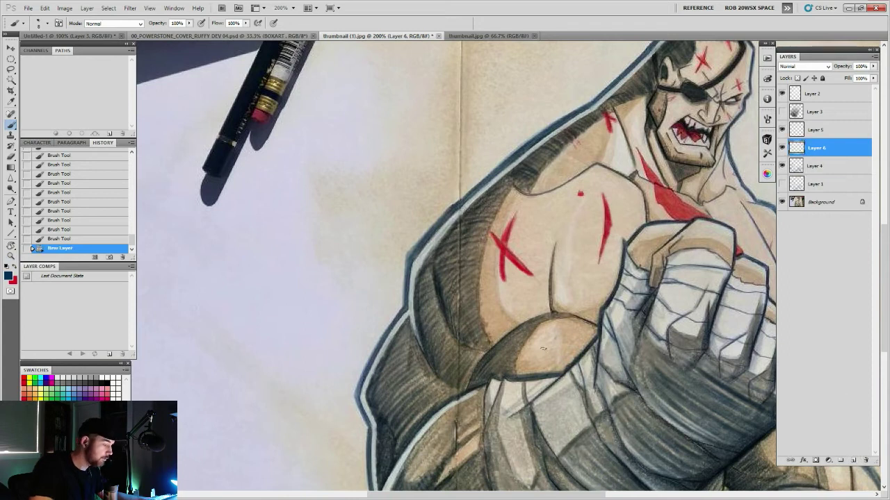
key(x)
click(105, 379)
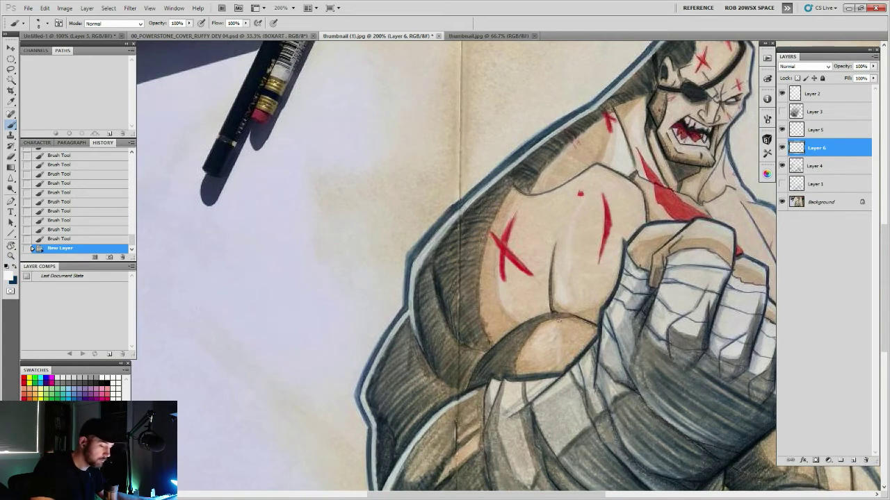
- Dab a white highlight onto the bare skin patch just above the near forearm wraps
click(543, 335)
drag(543, 335, 554, 342)
click(556, 340)
click(554, 339)
click(554, 337)
click(549, 342)
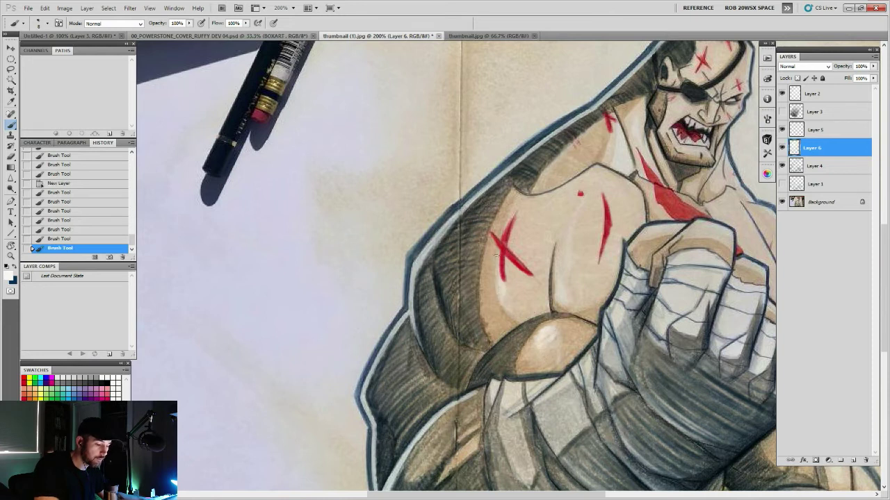
- Dab white highlights on Layer 6 along the near upper arm below the X scar and down the neighbouring chest muscle
click(504, 293)
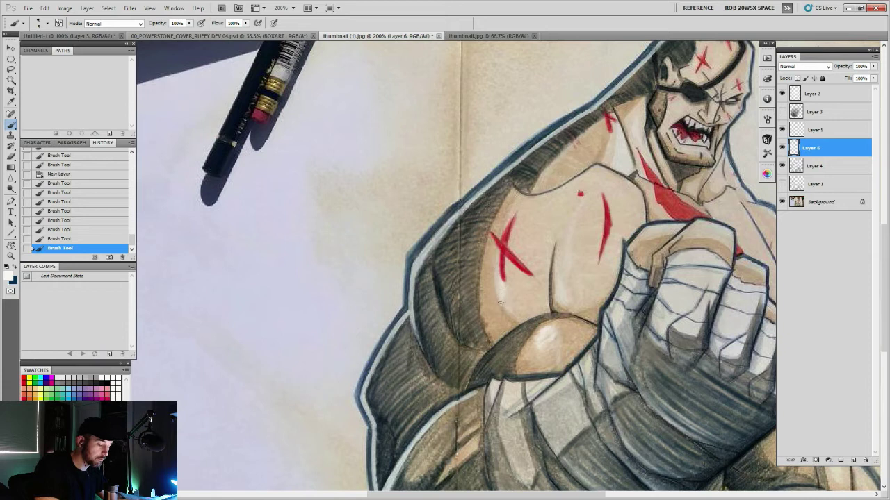
click(499, 303)
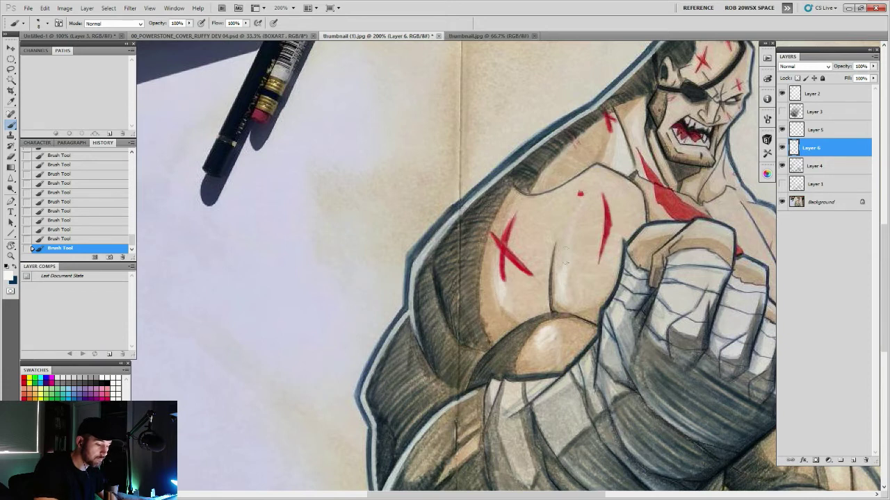
drag(584, 205, 564, 267)
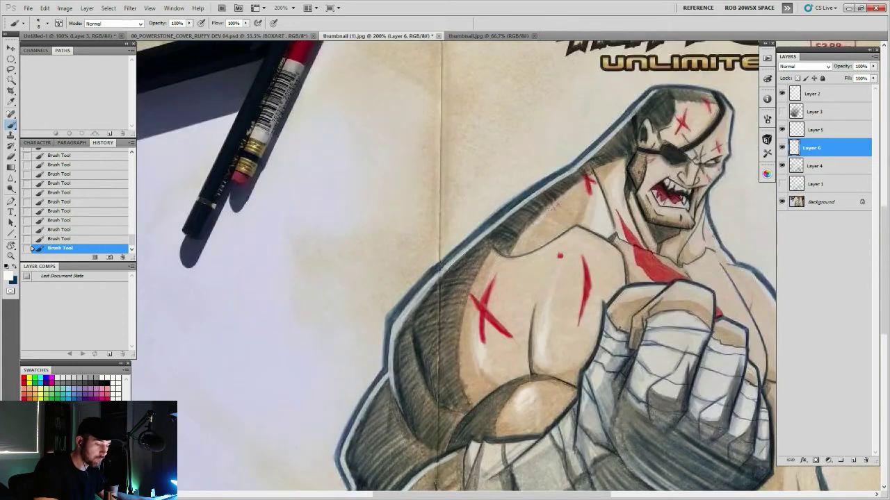
- Paint white highlights on the far shoulder and along its outer edge, and review the whole cover
drag(697, 222, 558, 226)
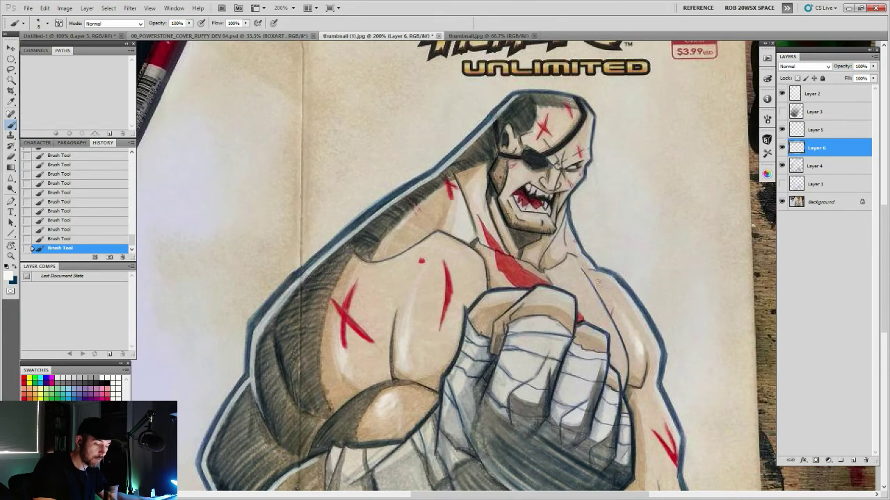
drag(587, 131, 582, 221)
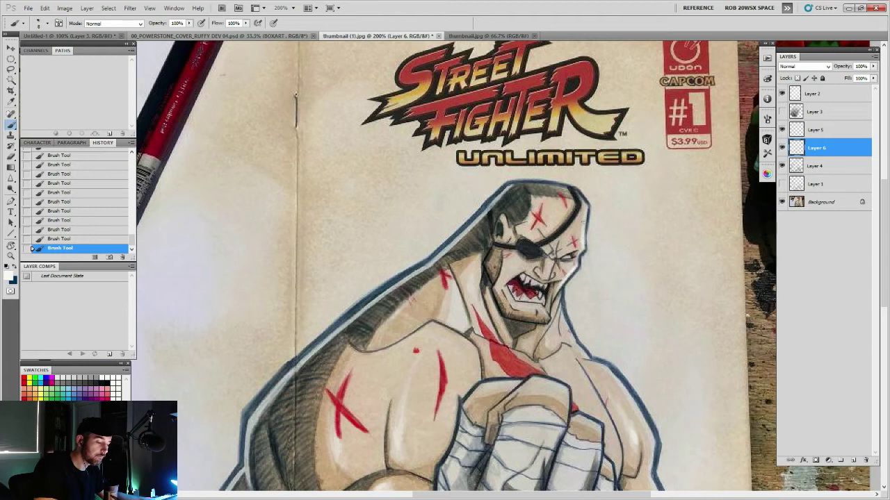
drag(584, 235, 521, 127)
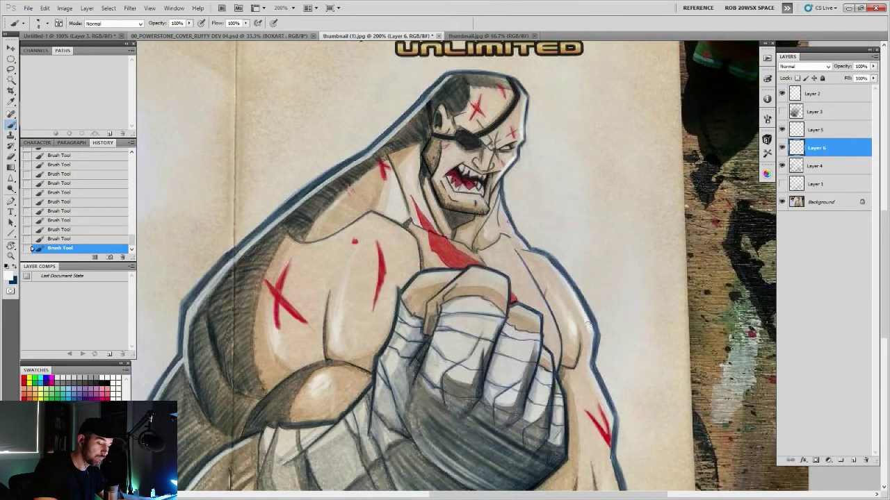
drag(588, 323, 575, 272)
key(z)
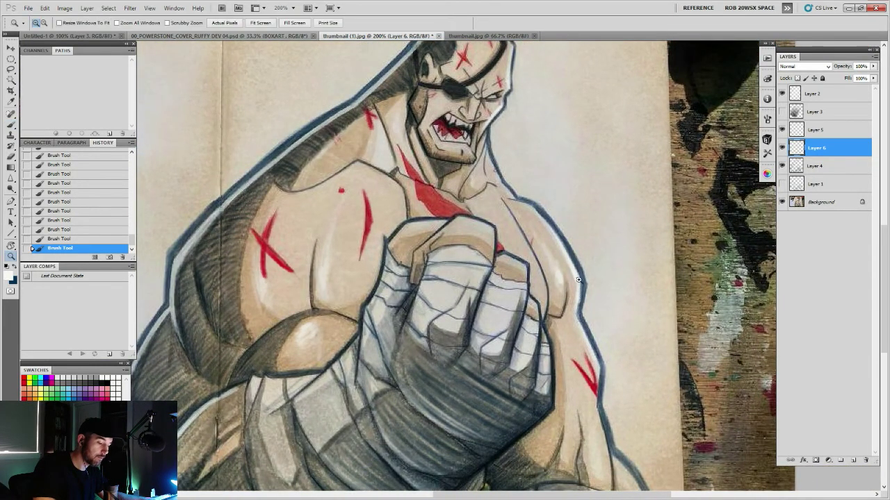
alt+click(594, 335)
alt+click(594, 335)
alt+click(595, 334)
click(539, 324)
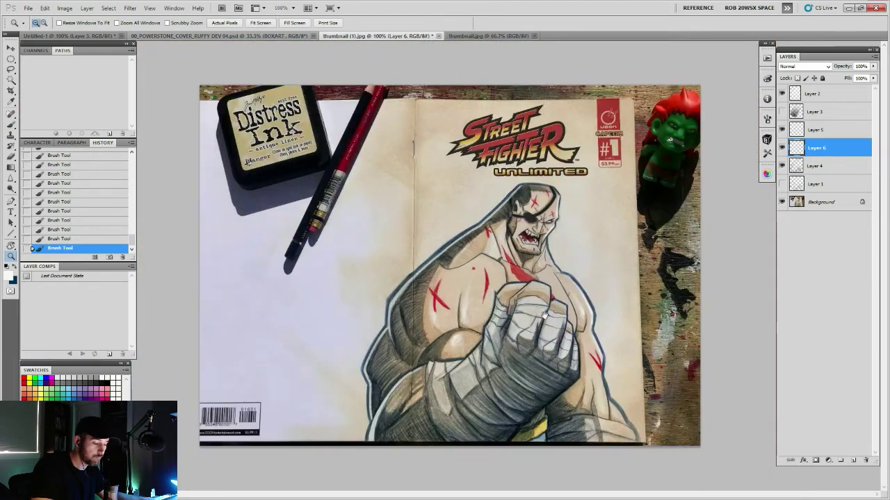
click(575, 315)
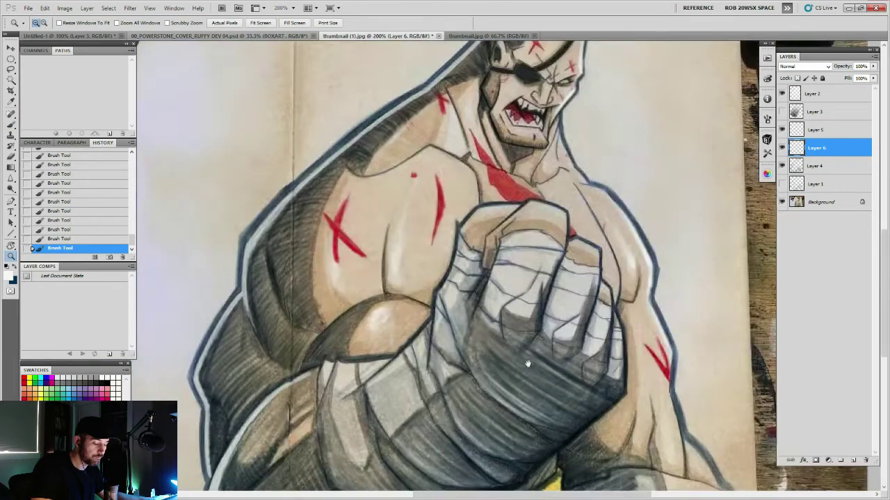
- Return to Layer 4 with the dark blue colour and strengthen the fold lines and hatching across the near forearm wraps
key(b)
key(x)
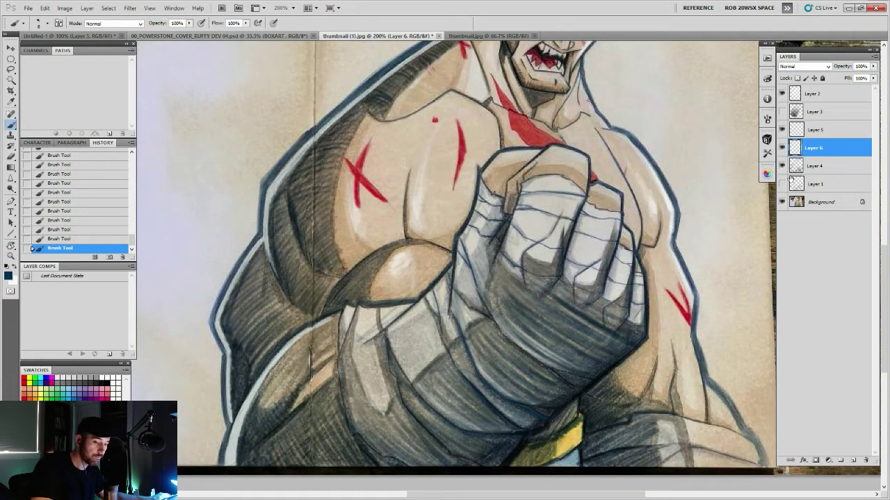
key(ctrl+z)
key(alt+bracketleft)
drag(405, 376, 411, 383)
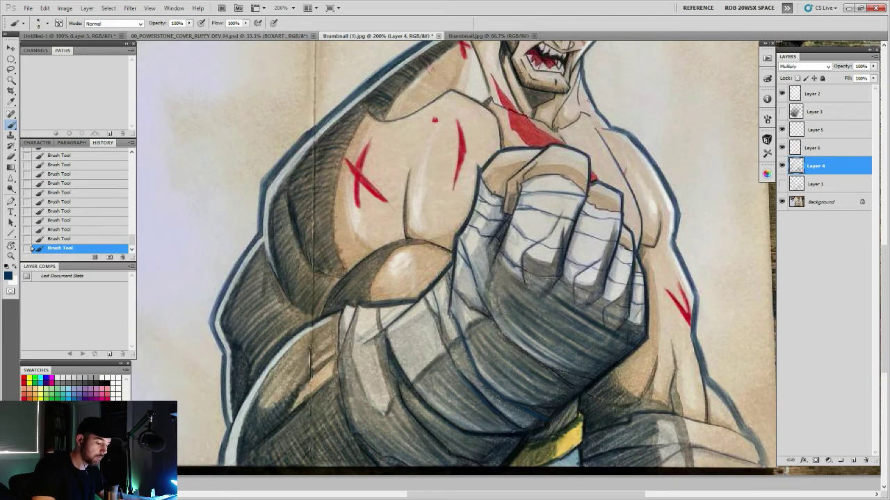
drag(444, 339, 458, 374)
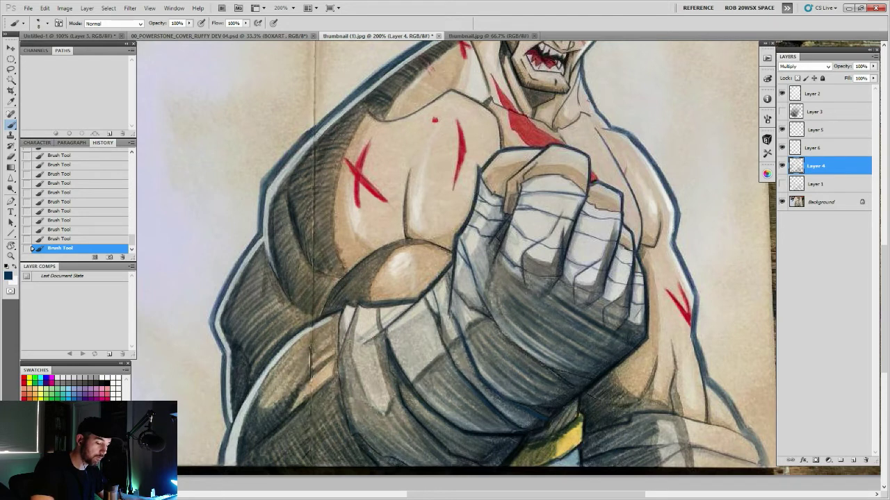
mouse_move(490, 317)
mouse_down()
mouse_move(542, 366)
mouse_move(591, 379)
mouse_up()
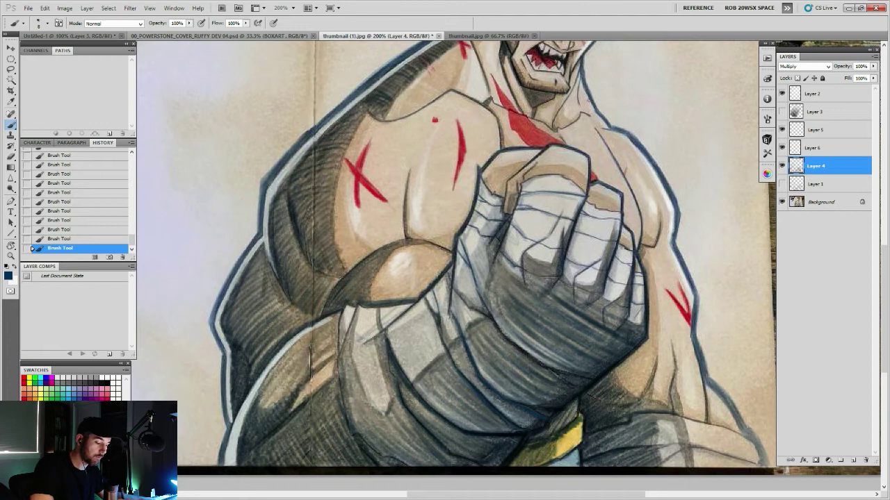
drag(521, 358, 544, 371)
drag(487, 321, 518, 355)
drag(454, 285, 485, 318)
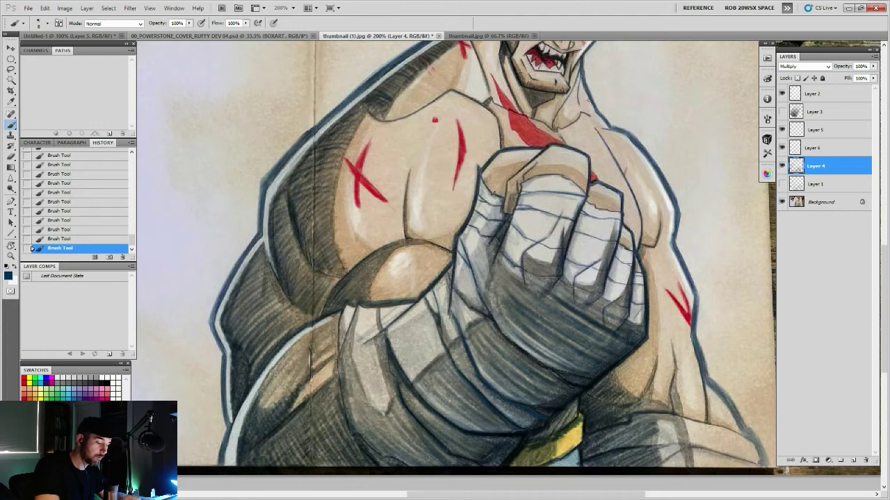
mouse_move(425, 293)
mouse_down()
mouse_move(438, 327)
mouse_move(370, 338)
mouse_move(347, 386)
mouse_up()
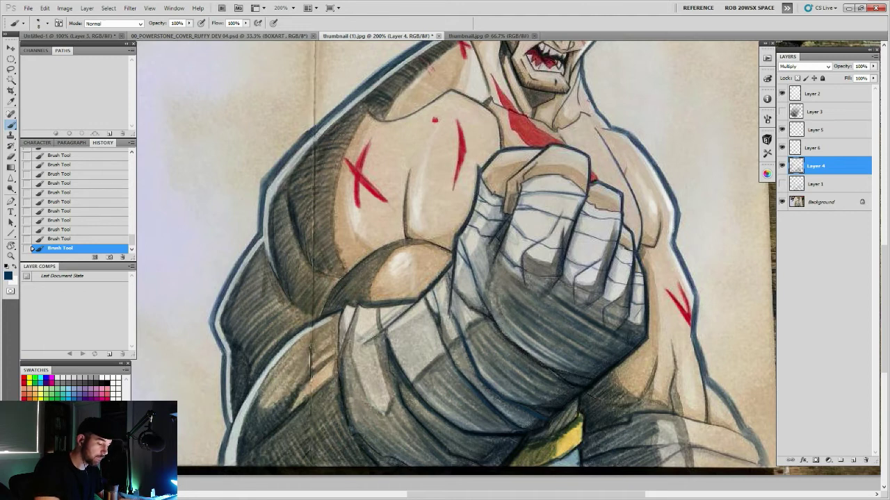
- Group all layers from Layer 2 down to Layer 1 above the Background
key(z)
alt+click(653, 349)
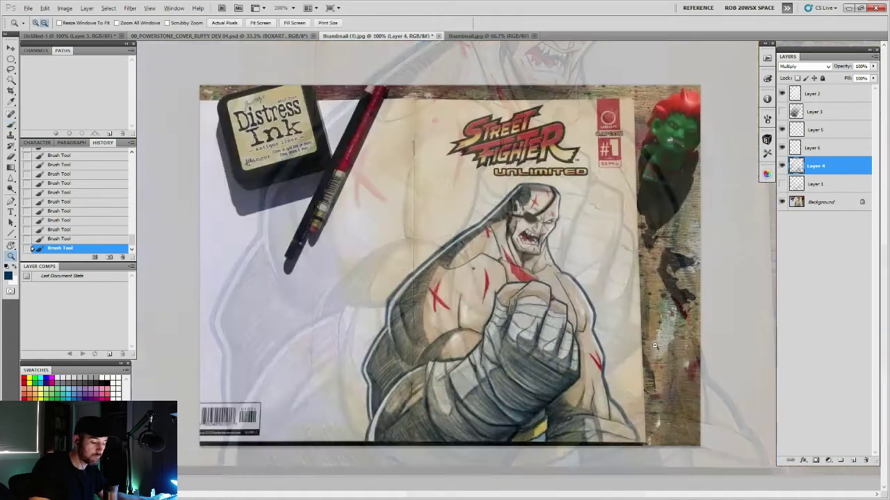
alt+click(654, 349)
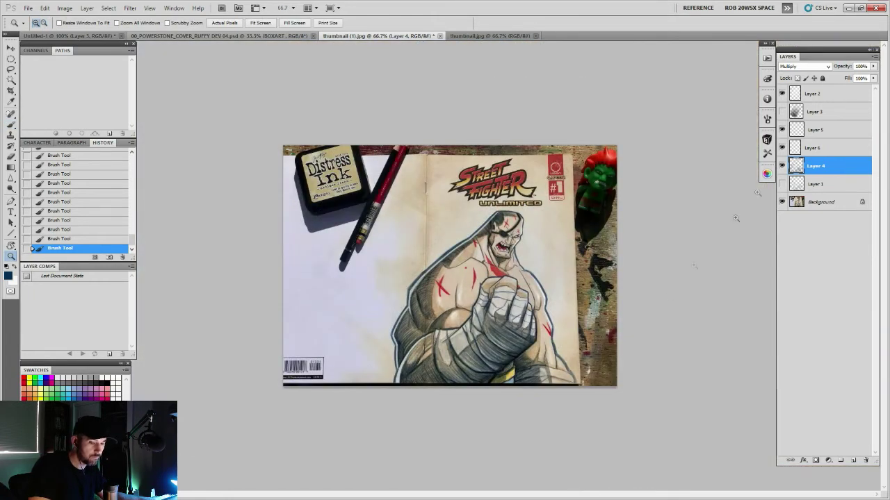
click(817, 93)
shift+click(810, 184)
key(ctrl+g)
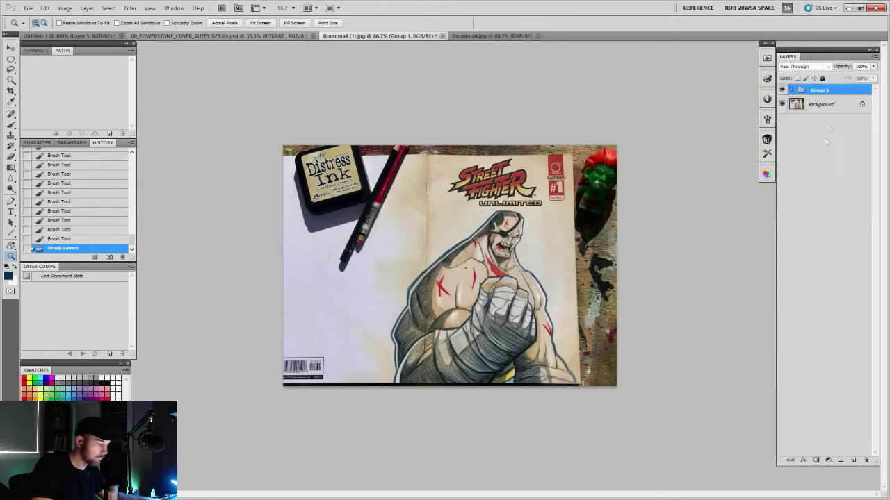
- Toggle the visibility of Group 1 to compare the cover with and without the enhancements
click(782, 90)
click(782, 91)
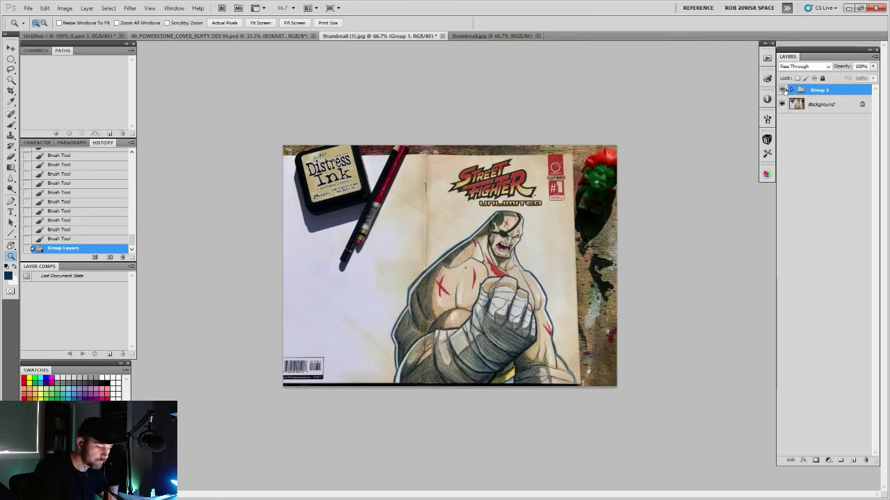
click(782, 91)
click(782, 91)
click(782, 90)
click(782, 91)
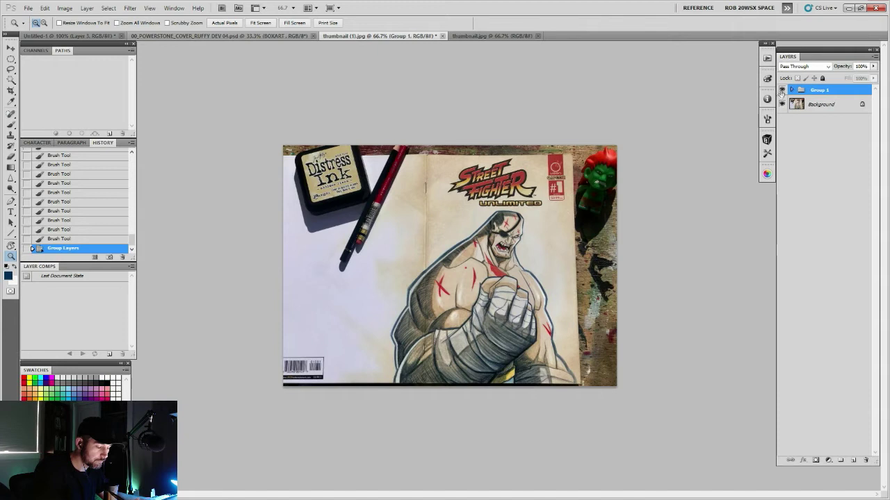
- Add a new layer above Group 1 and set up a small painting brush with white as the foreground colour
click(495, 255)
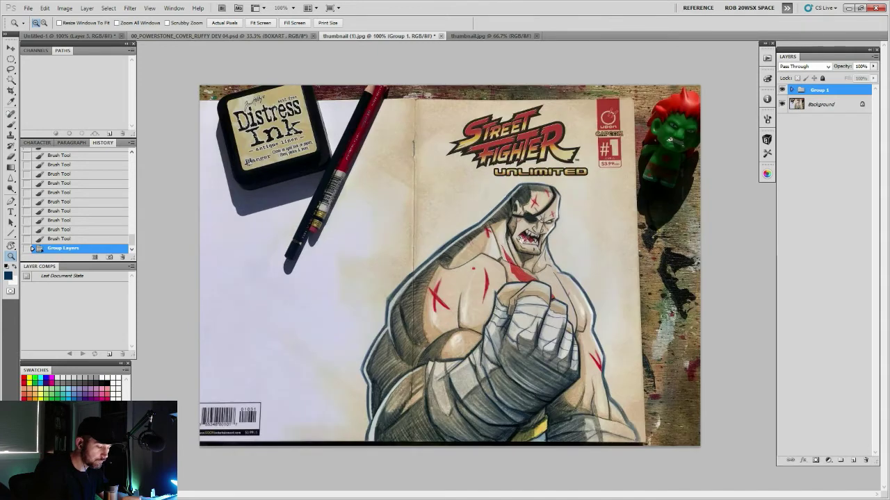
double_click(607, 181)
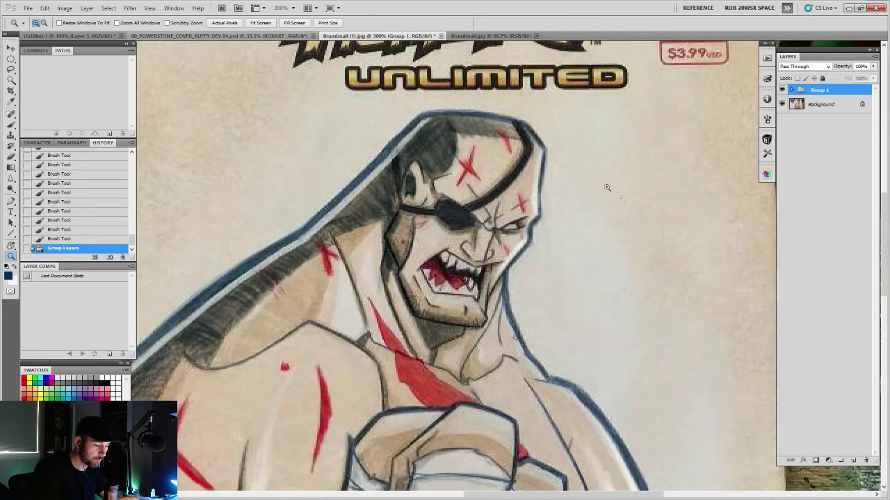
key(b)
drag(554, 278, 634, 339)
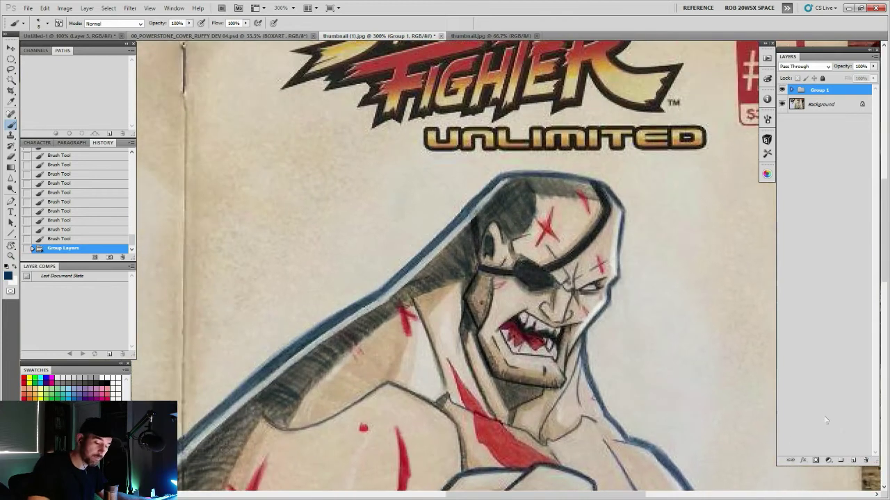
click(853, 460)
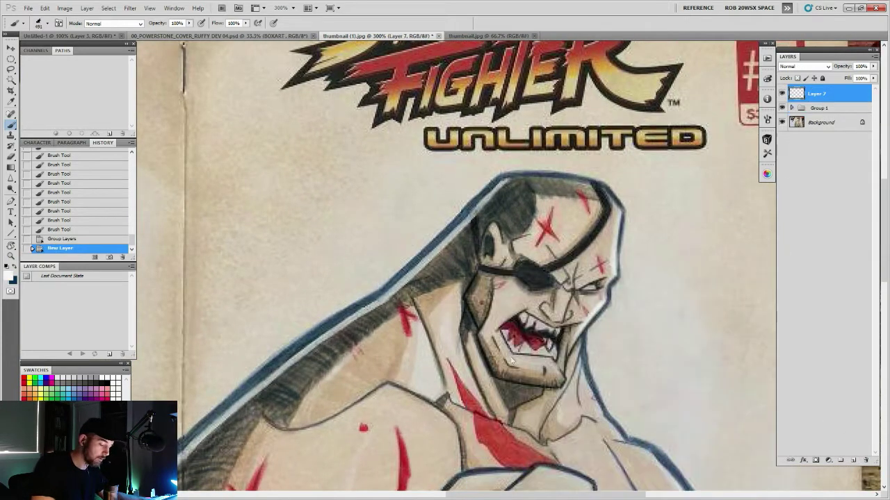
right_click(550, 373)
double_click(574, 420)
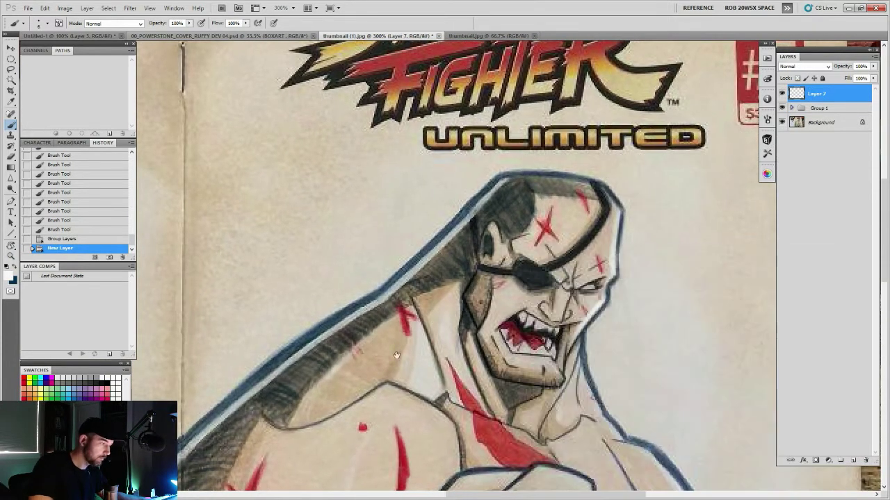
- Fill the character's open eye with white on Layer 7 and review the whole cover
drag(588, 283, 587, 287)
key(z)
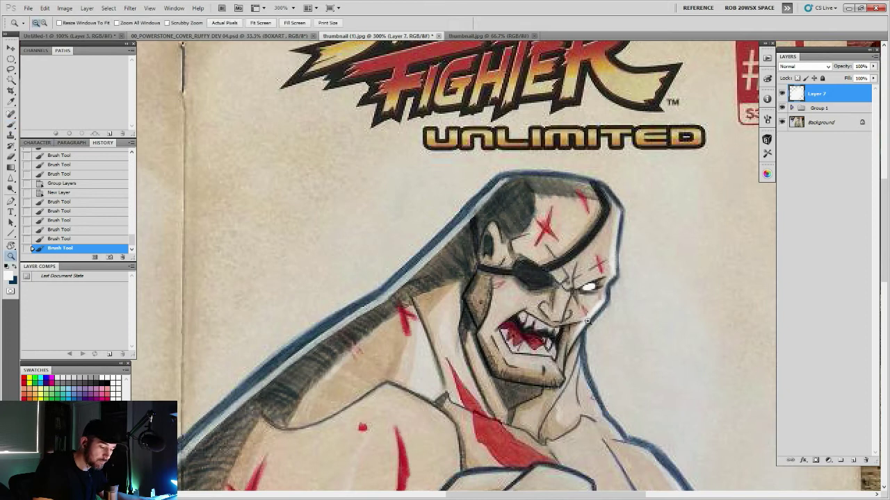
alt+click(575, 341)
alt+click(575, 341)
alt+click(575, 342)
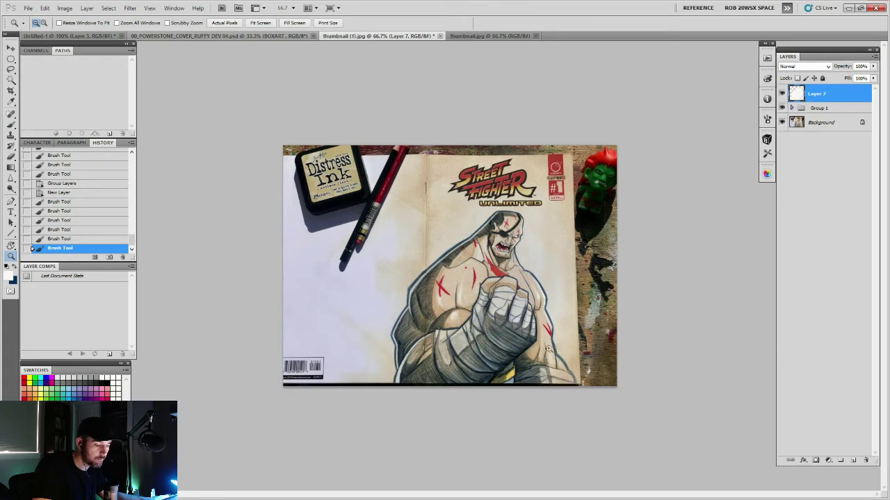
- Choose the PAINT CHALK brush and streak thin white highlights across the dark middle part of the near forearm wraps
click(549, 349)
click(549, 349)
key(b)
drag(533, 392, 481, 314)
right_click(540, 410)
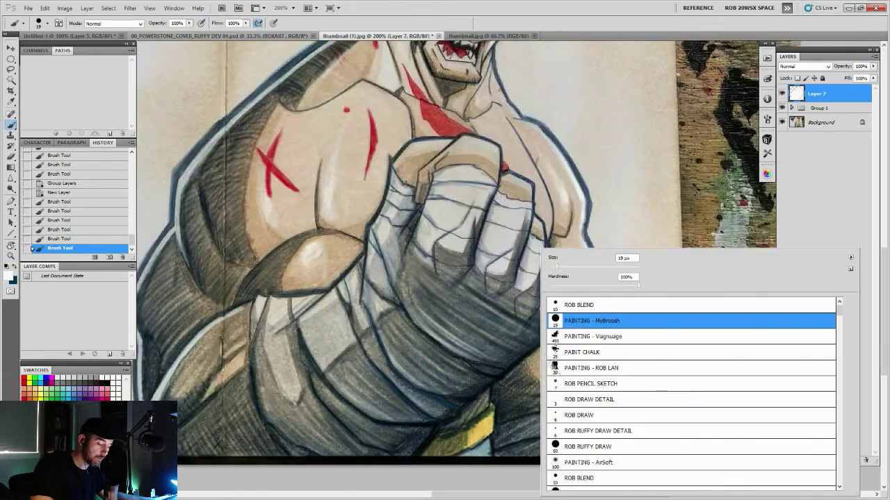
click(589, 354)
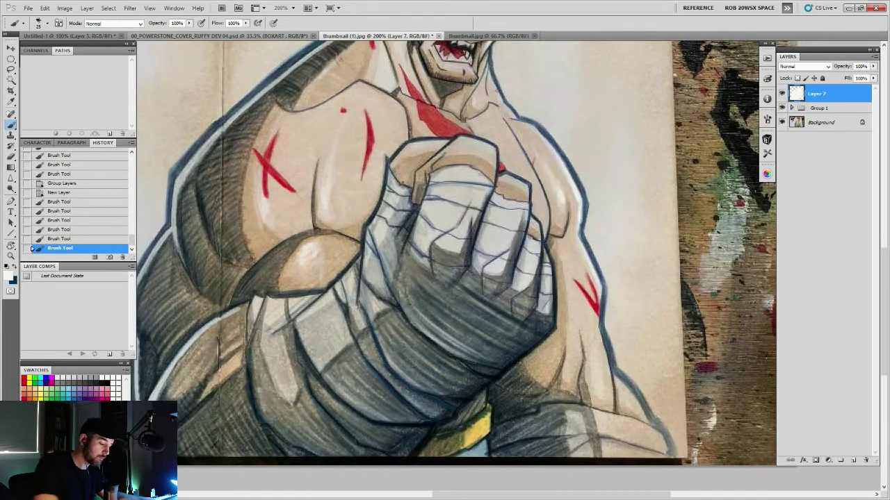
drag(387, 335, 420, 367)
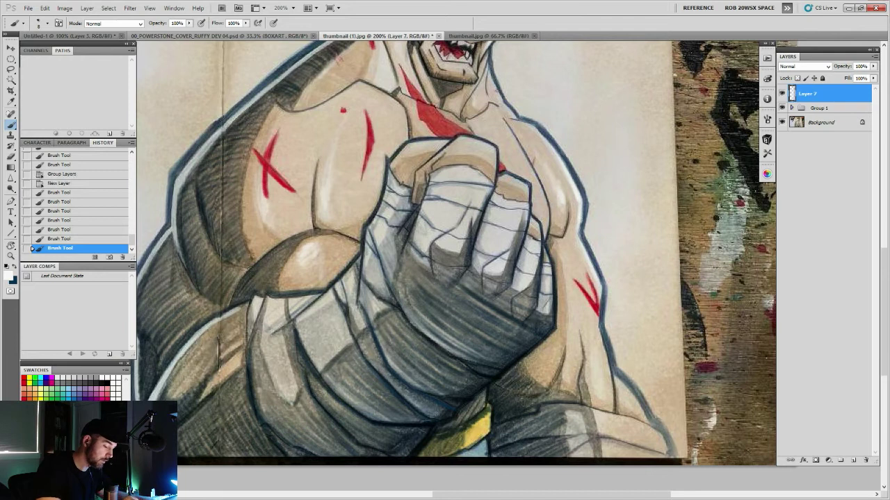
drag(388, 337, 422, 369)
drag(390, 338, 449, 388)
mouse_move(406, 345)
mouse_down()
mouse_move(468, 387)
mouse_move(445, 370)
mouse_up()
drag(410, 339, 467, 379)
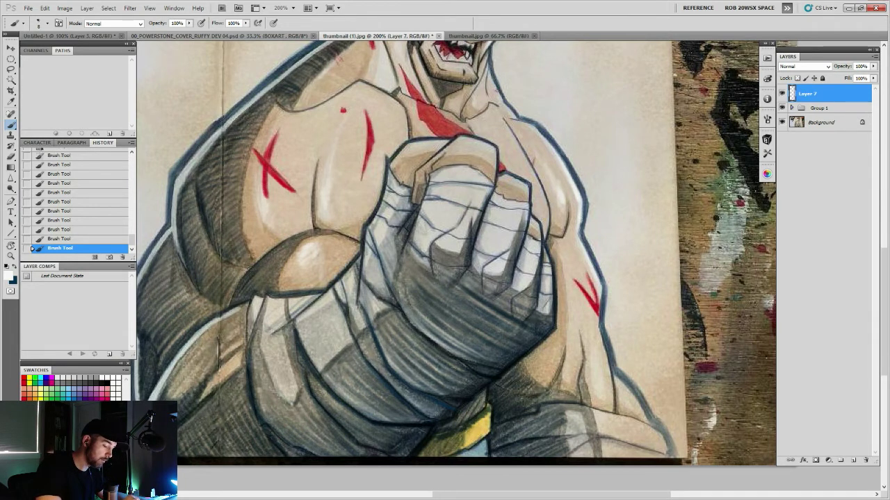
- Add white streaks to the wraps below the fist and along the lower forearm, and erase the excess at the page's lower edge
mouse_move(423, 311)
mouse_down()
mouse_move(486, 353)
mouse_move(501, 345)
mouse_up()
mouse_move(447, 295)
mouse_down()
mouse_move(516, 342)
mouse_move(524, 330)
mouse_up()
drag(465, 289, 529, 324)
drag(358, 374, 413, 416)
drag(339, 414, 389, 447)
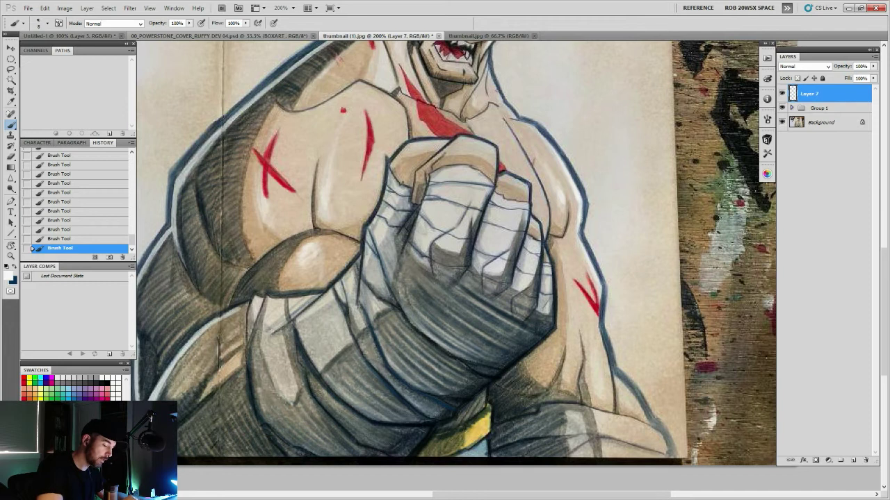
key(e)
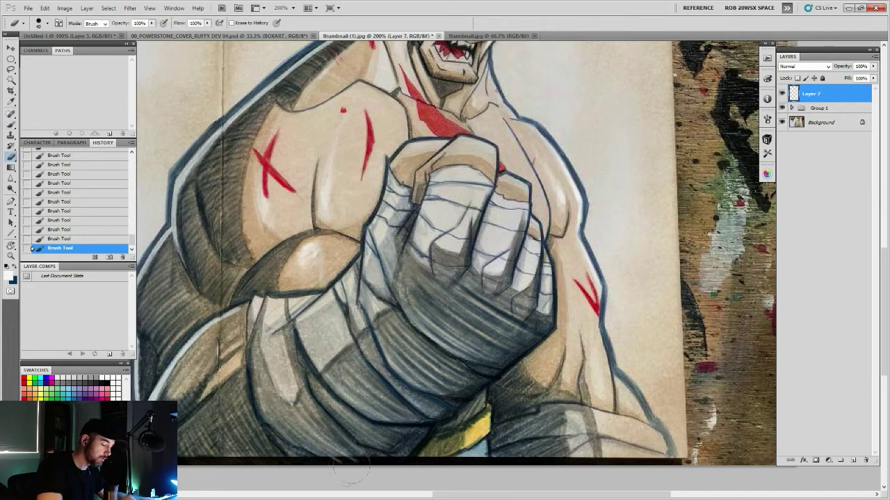
drag(344, 464, 416, 450)
- Brush more white strokes over the dark wraps just below the knuckles and review the whole cover
key(b)
drag(413, 268, 472, 315)
drag(446, 279, 545, 323)
key(z)
alt+click(579, 364)
alt+click(580, 364)
alt+click(580, 364)
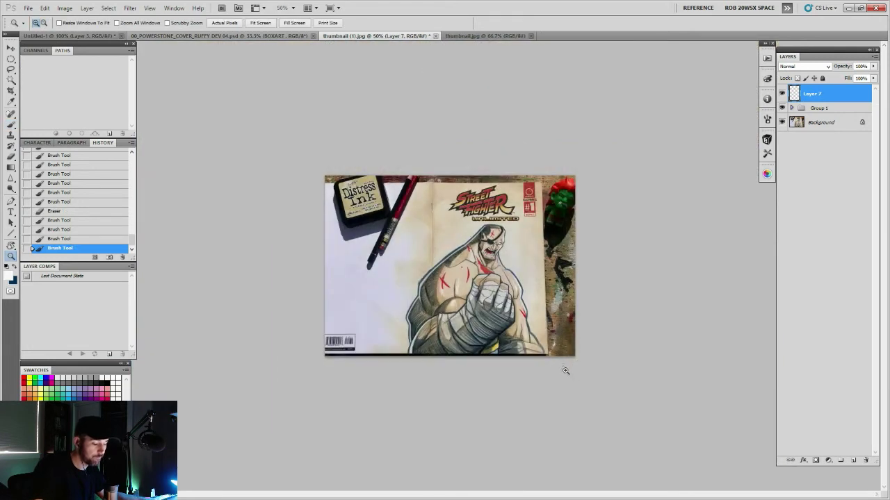
click(564, 370)
click(565, 341)
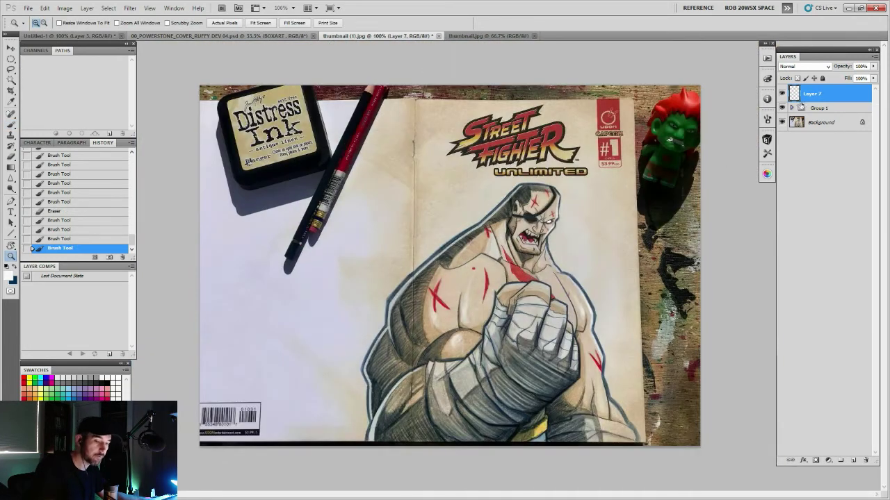
- Move Layer 7 into Group 1 with the other enhancement layers and collapse the group
click(792, 107)
drag(804, 95, 804, 114)
click(791, 90)
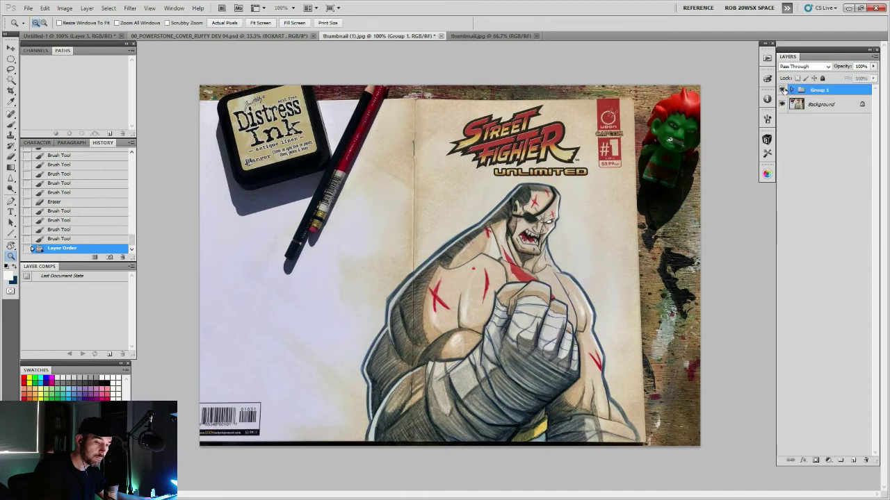
- Toggle Group 1's visibility repeatedly to compare the enhanced cover with the original drawing, leaving the group shown
click(782, 89)
click(783, 90)
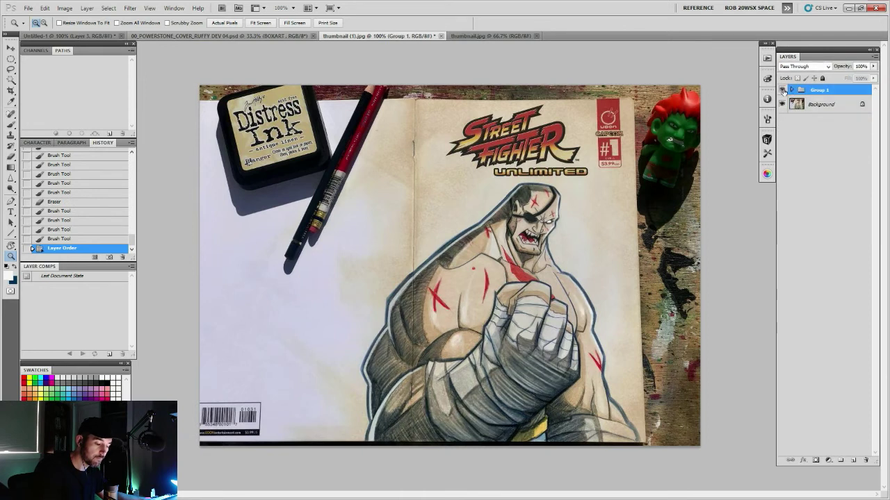
click(783, 90)
click(783, 90)
click(782, 90)
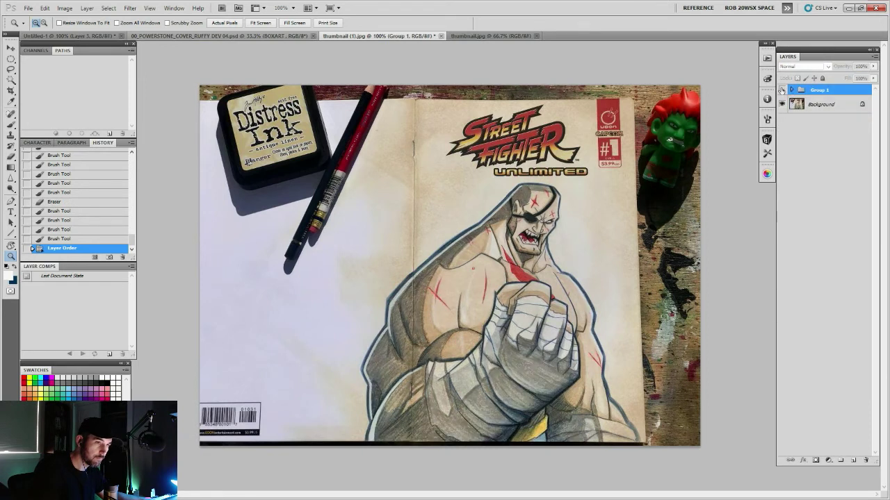
click(782, 91)
click(782, 90)
click(781, 90)
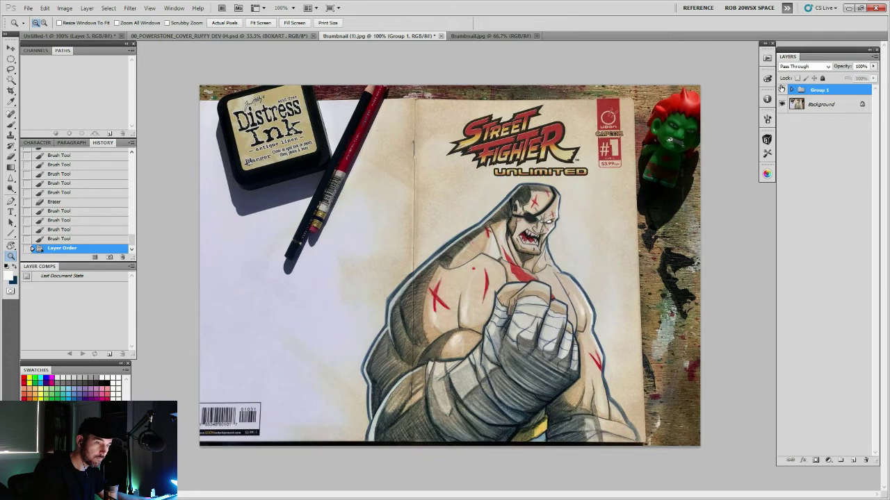
click(782, 88)
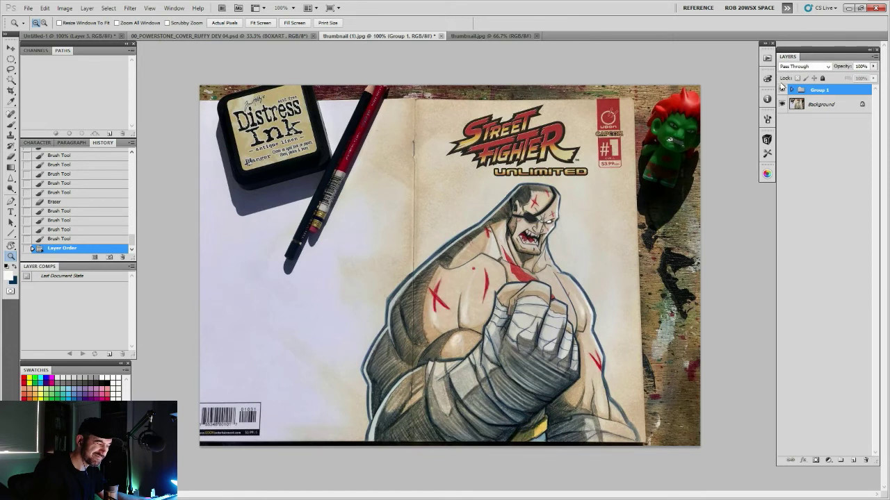
click(782, 89)
click(782, 89)
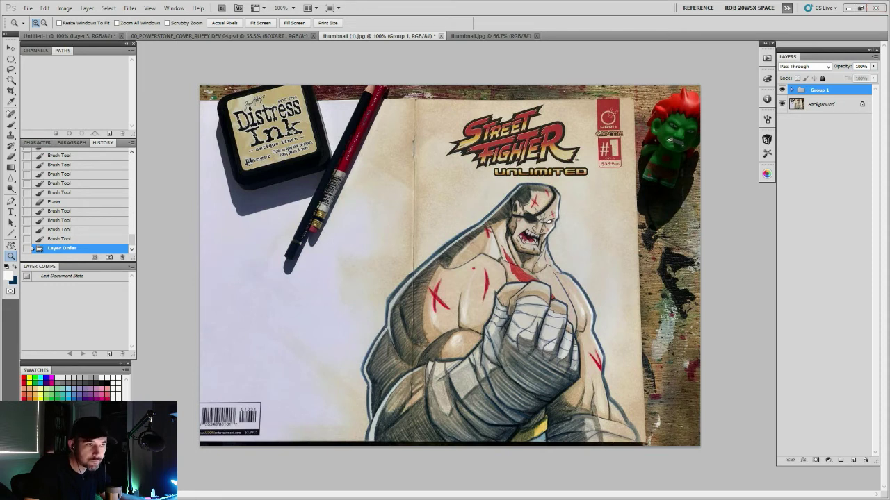
- Switch to Chrome and open the color pencil Wolverine commission from the artist's DeviantArt gallery in its enlarged view
key(alt+Tab)
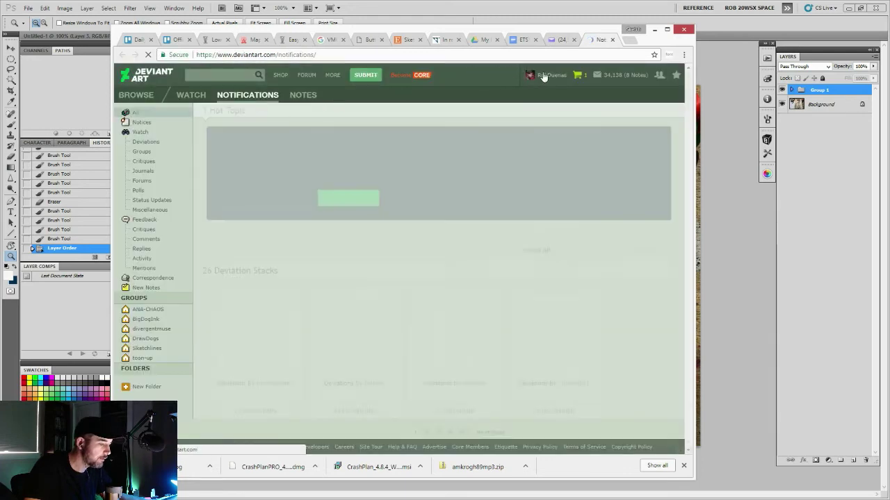
mouse_move(544, 77)
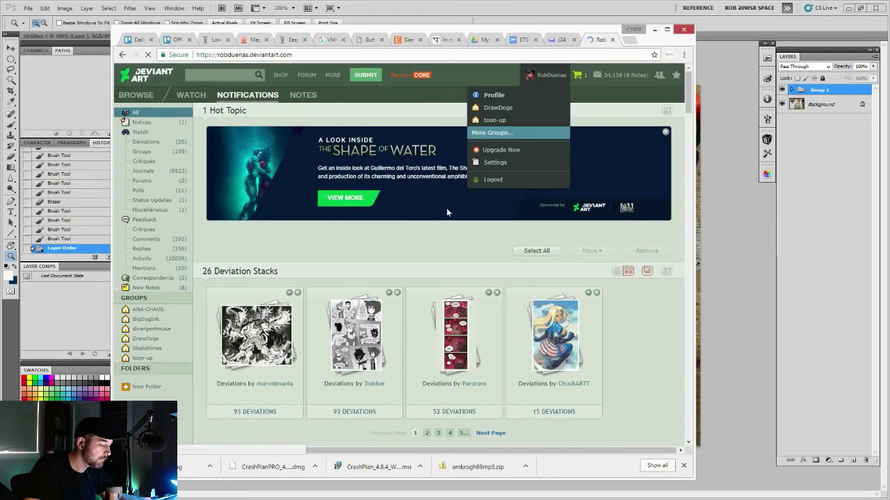
scroll(375, 269, down, 3)
scroll(376, 272, down, 2)
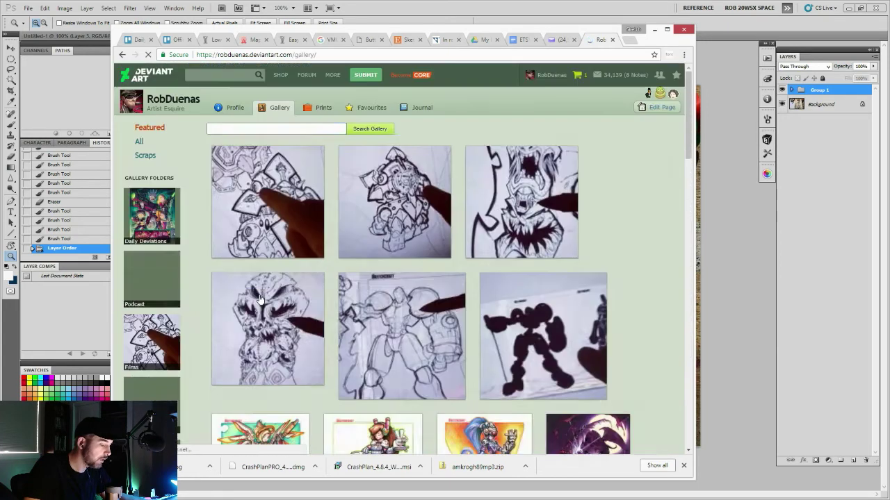
scroll(350, 259, down, 4)
scroll(350, 258, down, 2)
click(396, 268)
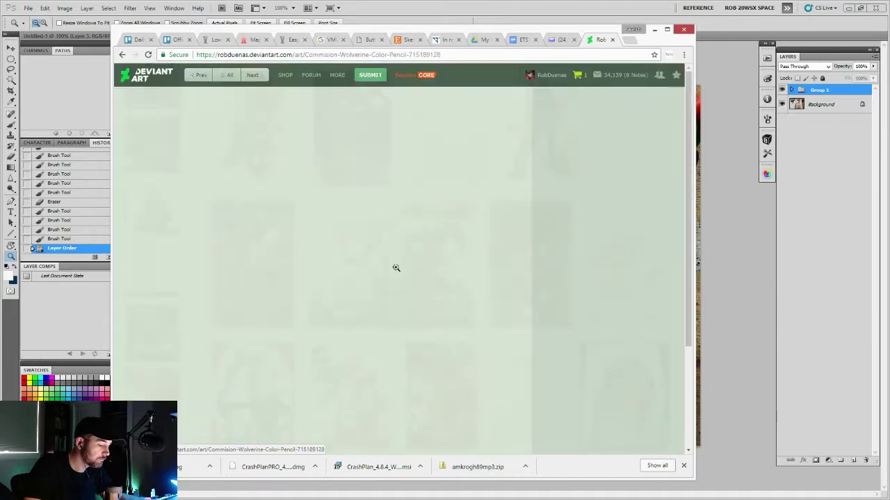
click(396, 267)
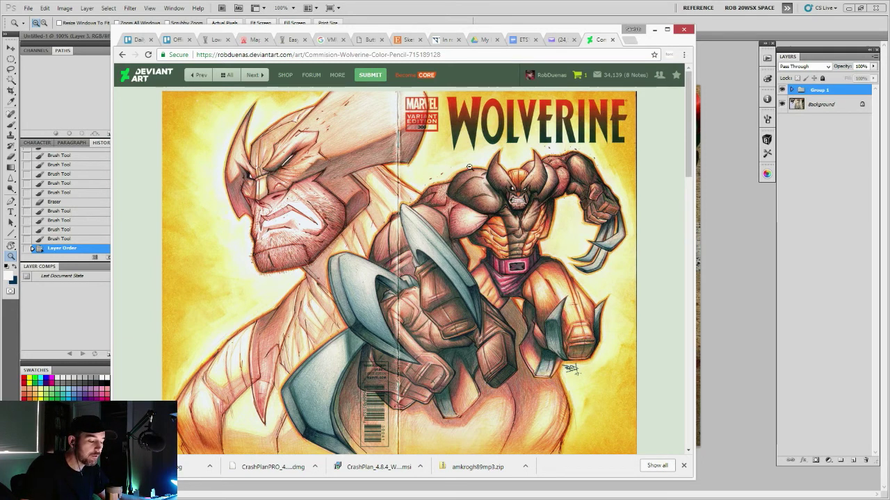
- Return to Photoshop, view the Powerstone cover and the thumbnail.jpg original, and go back to the enhanced thumbnail (1).jpg
click(547, 21)
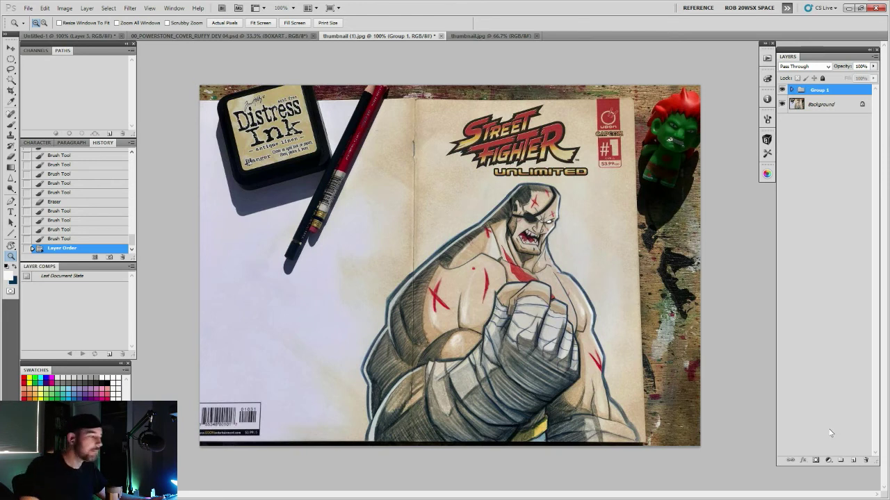
click(259, 36)
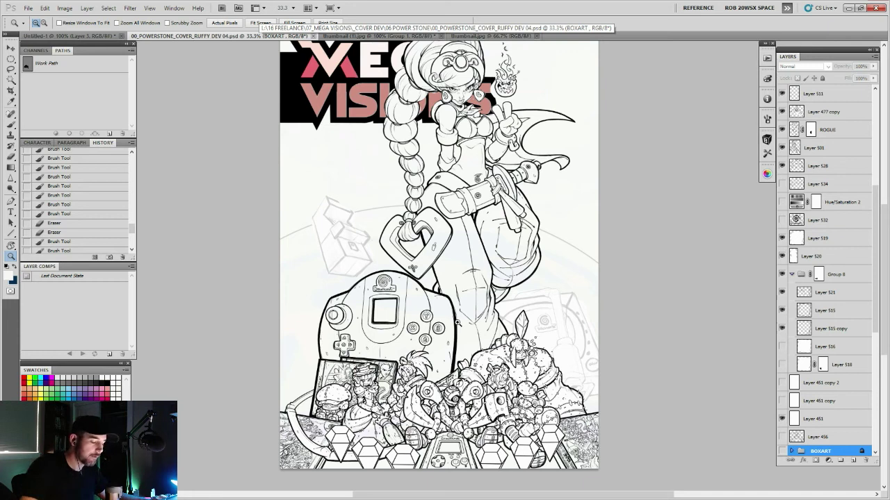
click(523, 35)
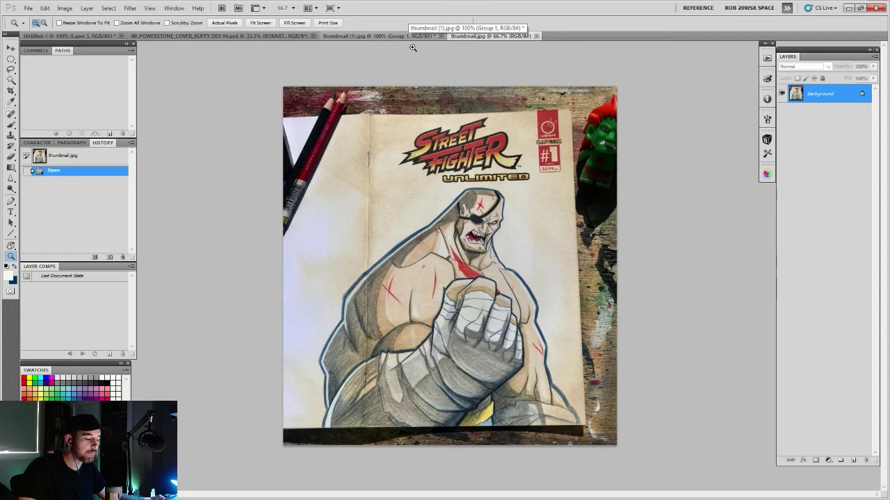
click(410, 36)
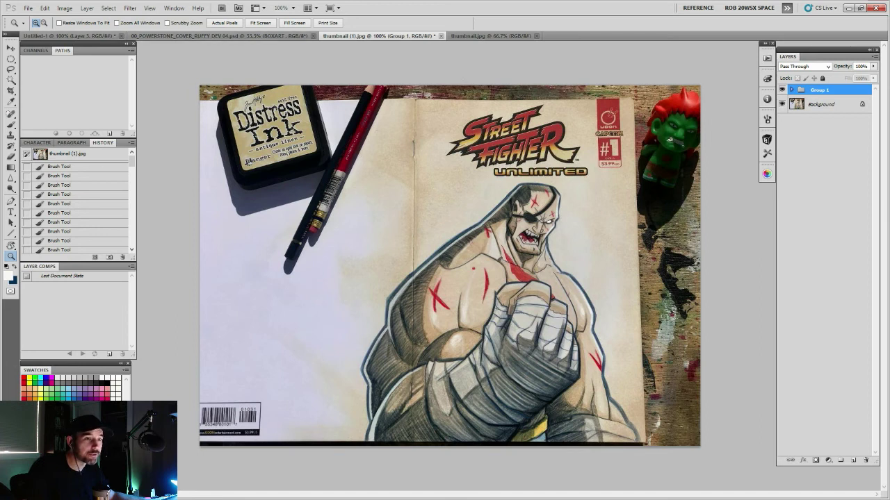
- Switch to Chrome, go back from the Wolverine artwork to the DeviantArt gallery and look through the older pieces
key(alt+Tab)
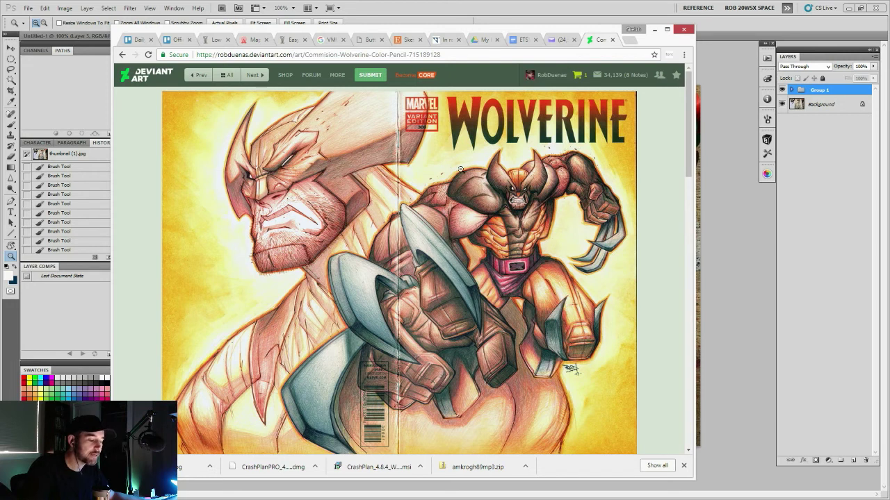
click(123, 55)
scroll(404, 254, down, 15)
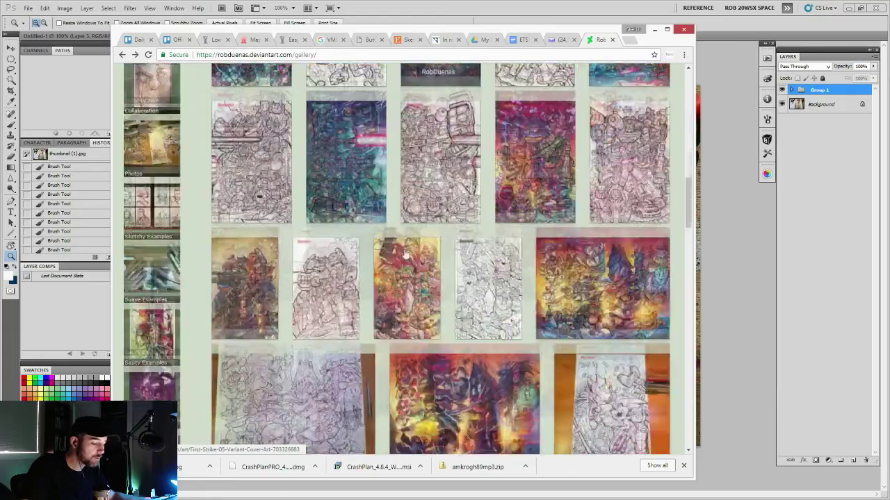
scroll(403, 252, down, 5)
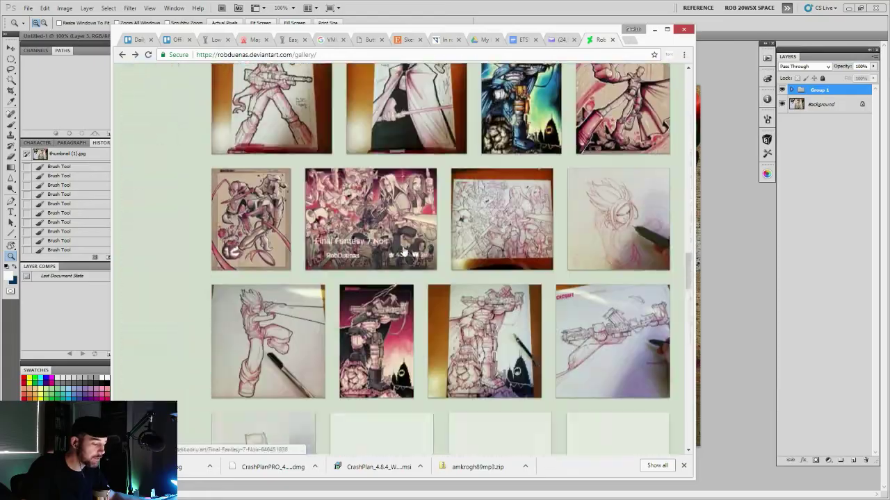
scroll(389, 230, up, 10)
scroll(379, 212, up, 3)
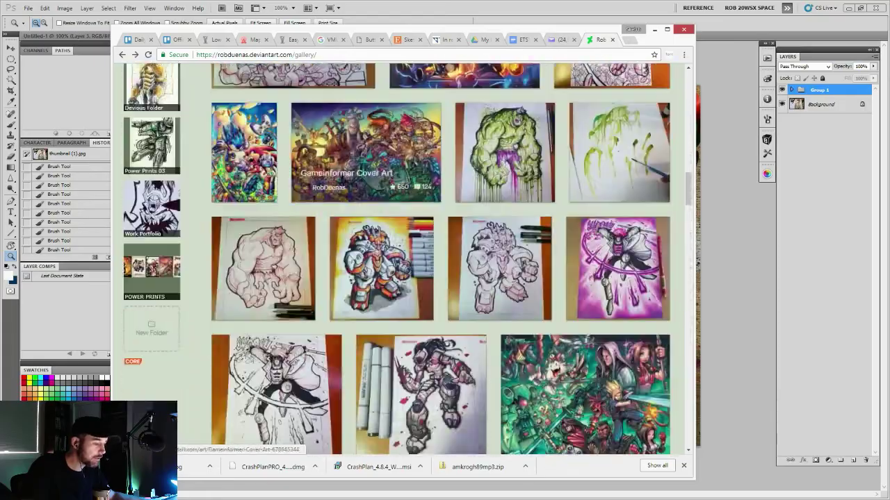
- Go to the SketchCraft Facebook page and open the Mobile Uploads album from its photos
click(317, 54)
text(fac)
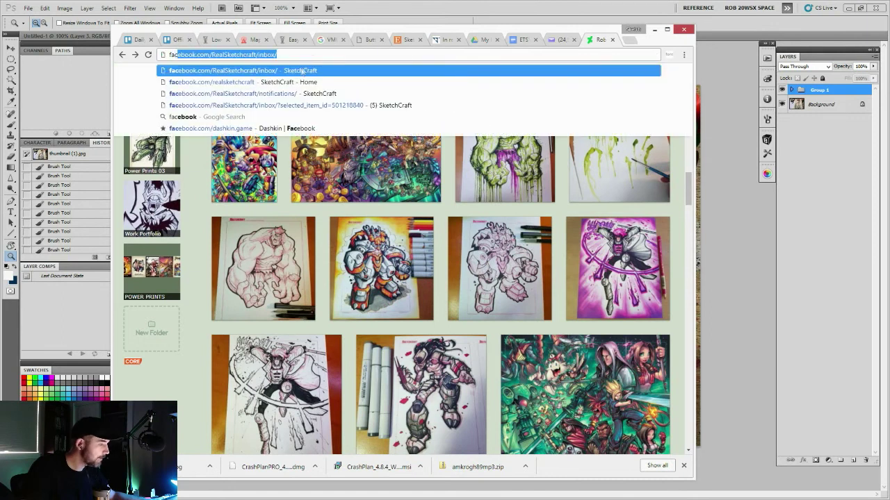
key(Return)
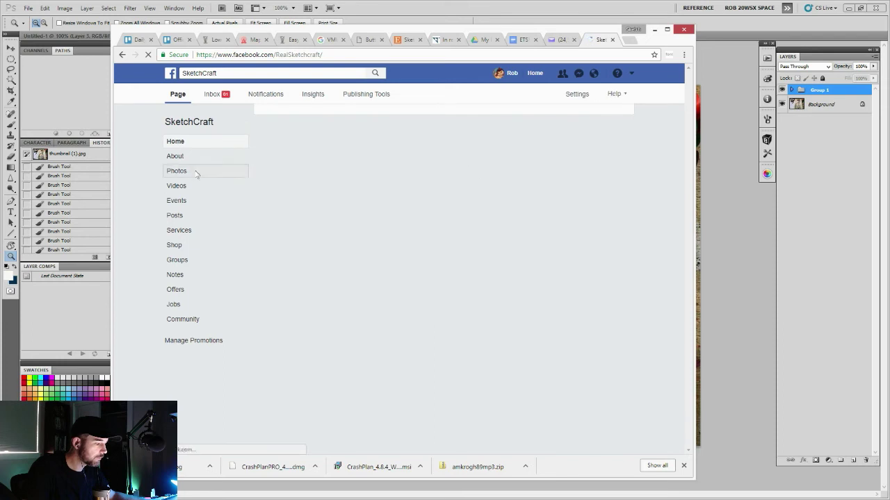
click(176, 264)
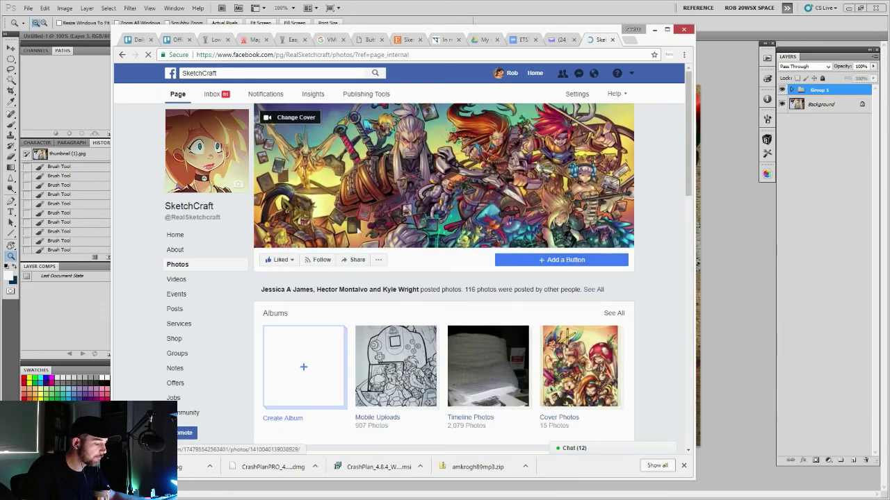
click(419, 371)
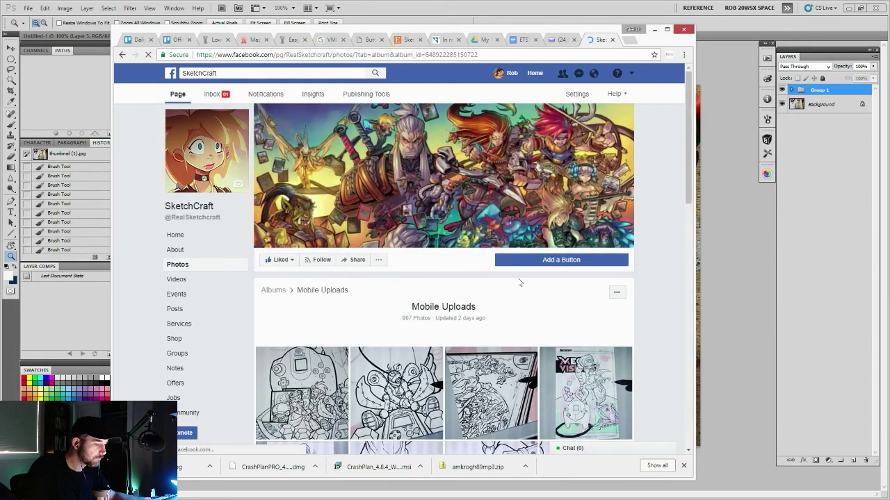
- Look through the Mobile Uploads album, view the green color pencil arm on the Issue 160 sketch cover, and close the photo
scroll(516, 269, down, 5)
scroll(515, 269, down, 10)
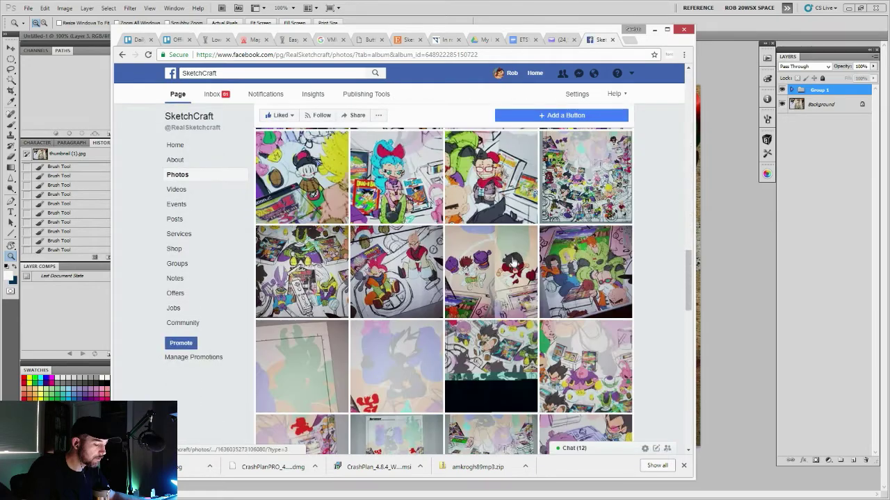
scroll(510, 256, down, 10)
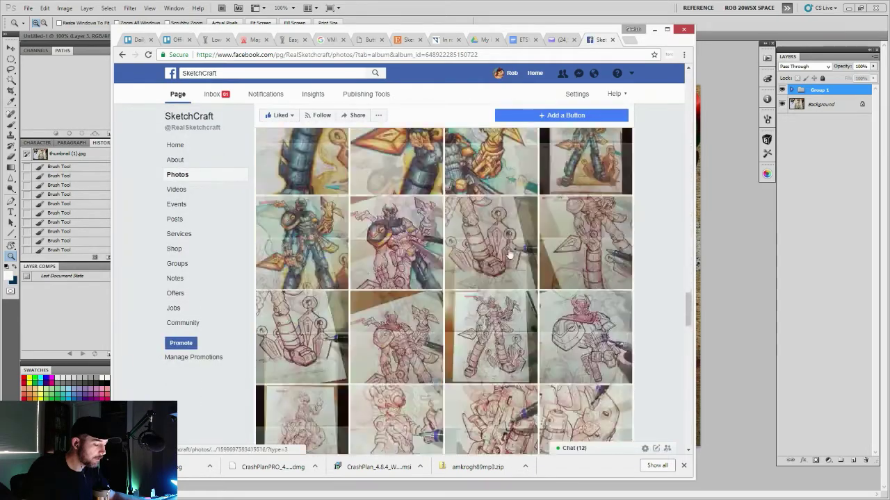
scroll(510, 255, down, 1)
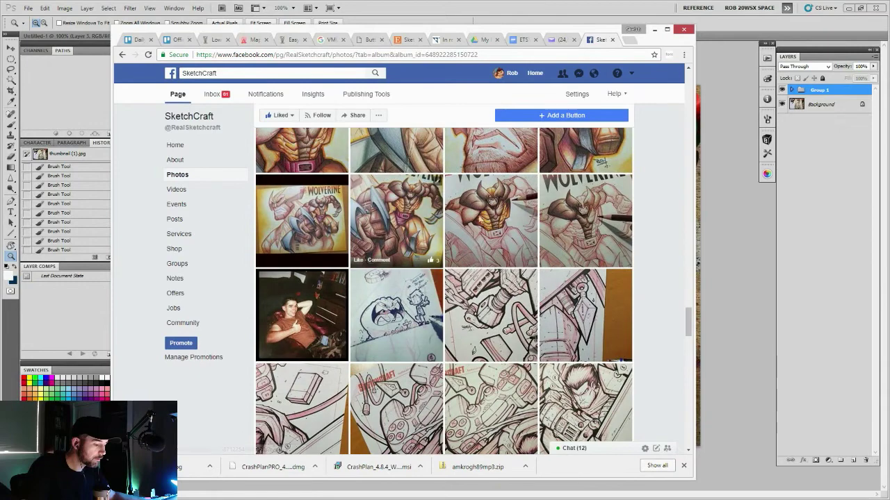
scroll(479, 238, down, 3)
scroll(478, 238, down, 10)
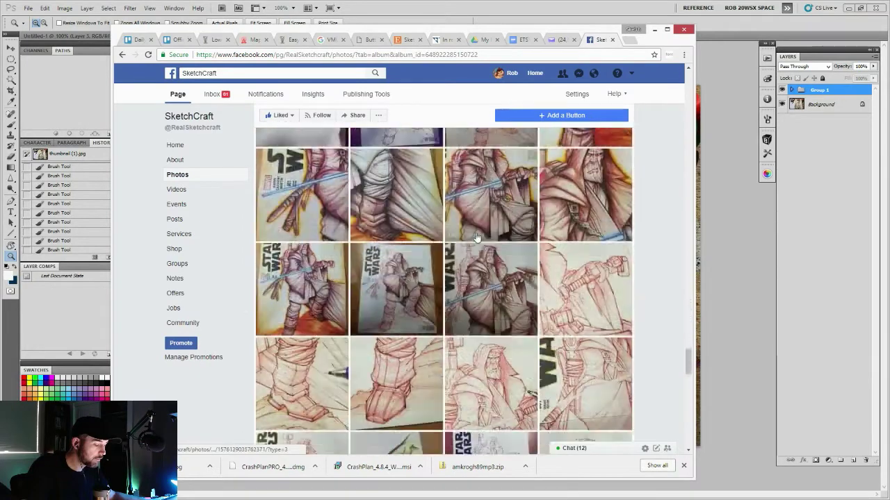
scroll(476, 237, down, 5)
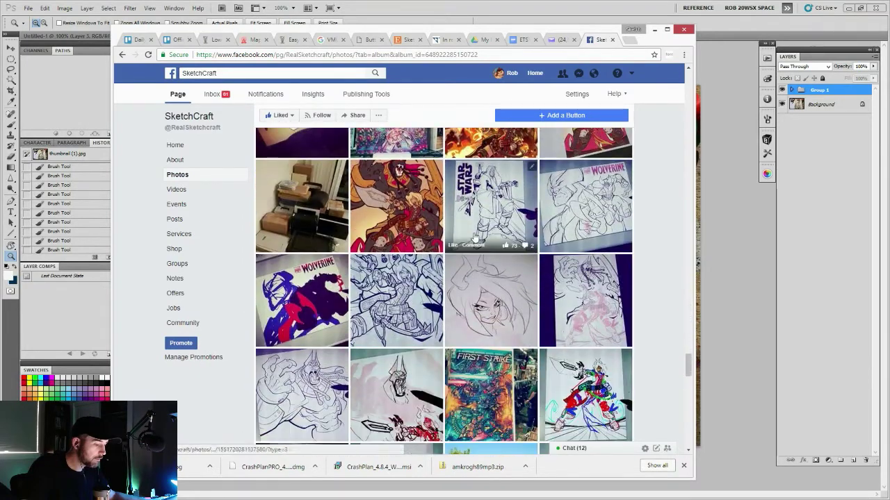
scroll(477, 238, up, 6)
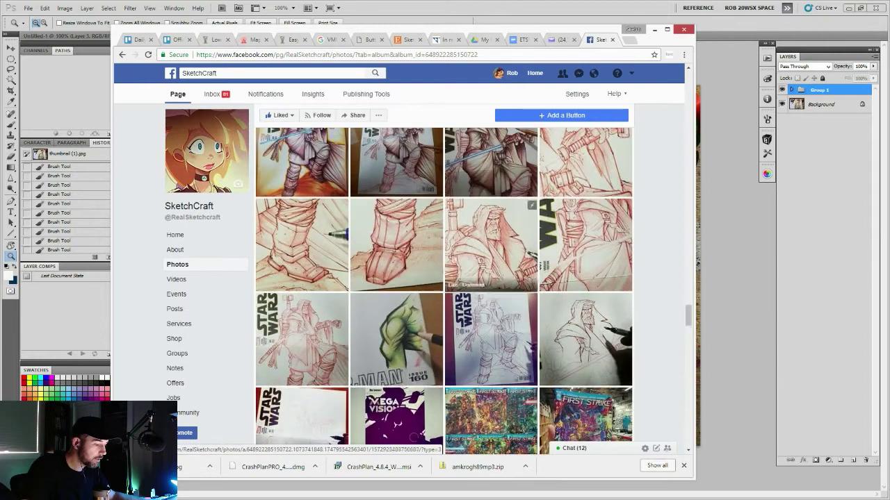
click(404, 338)
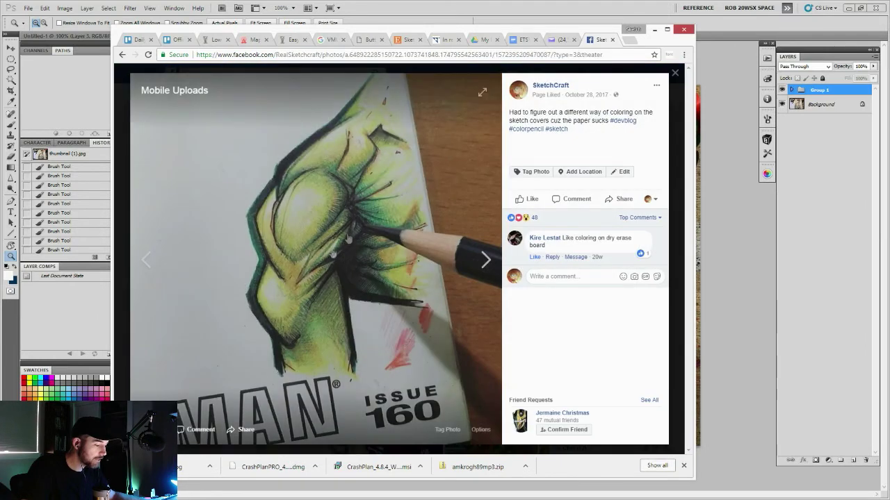
click(675, 72)
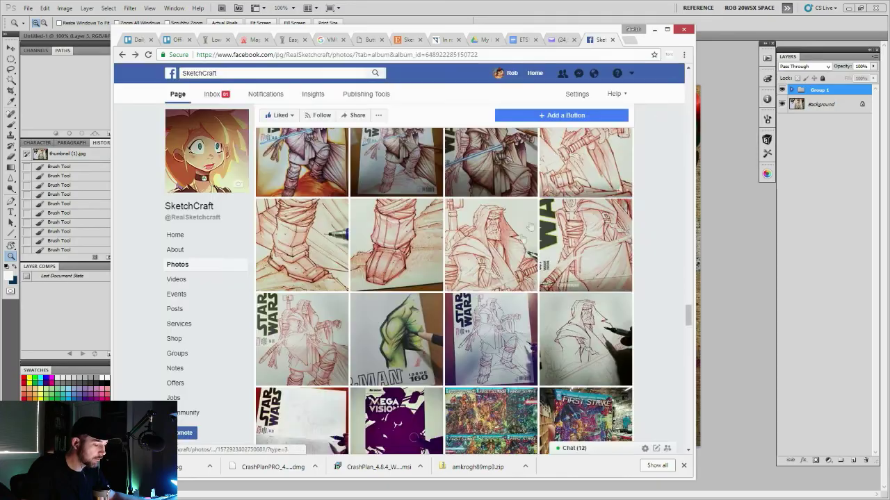
- Look through the older photos in the Mobile Uploads album for colored sketch cover examples
scroll(515, 254, down, 20)
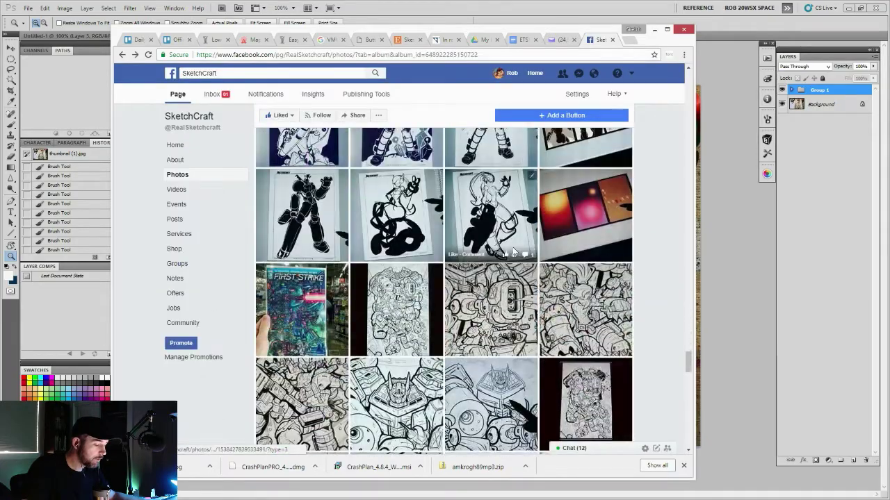
scroll(512, 254, down, 5)
scroll(512, 264, down, 1)
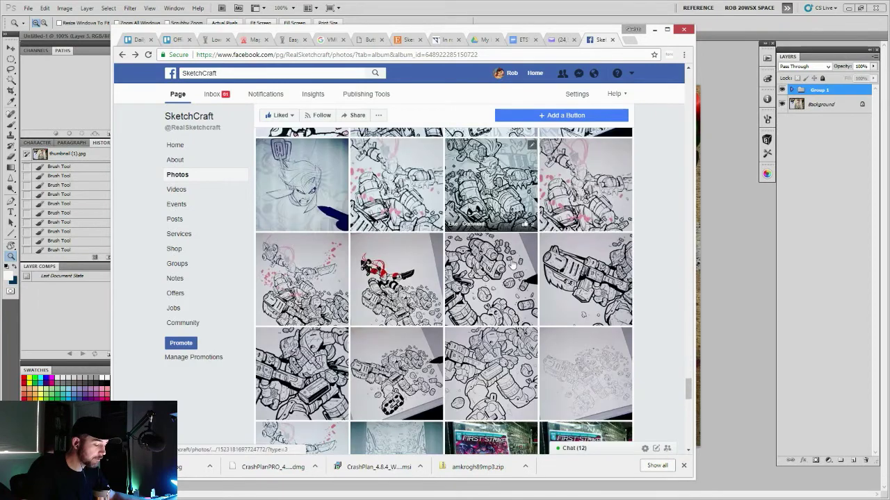
scroll(512, 264, down, 5)
scroll(513, 268, down, 1)
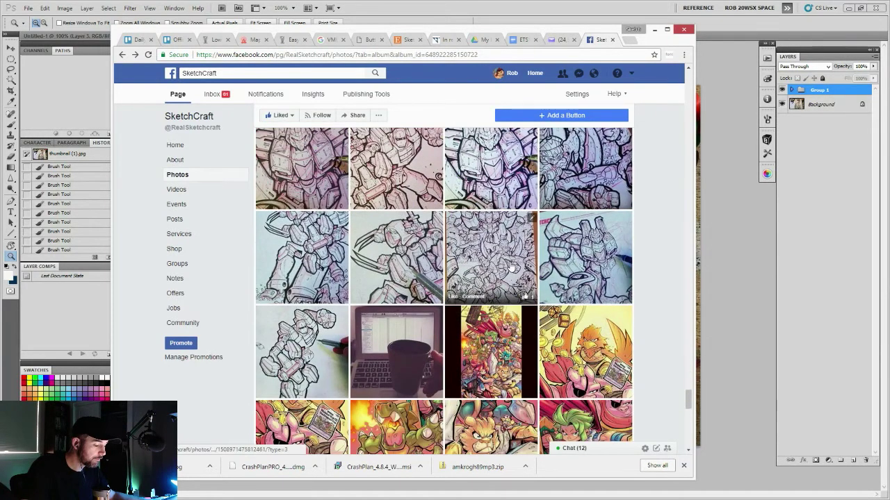
scroll(512, 268, down, 10)
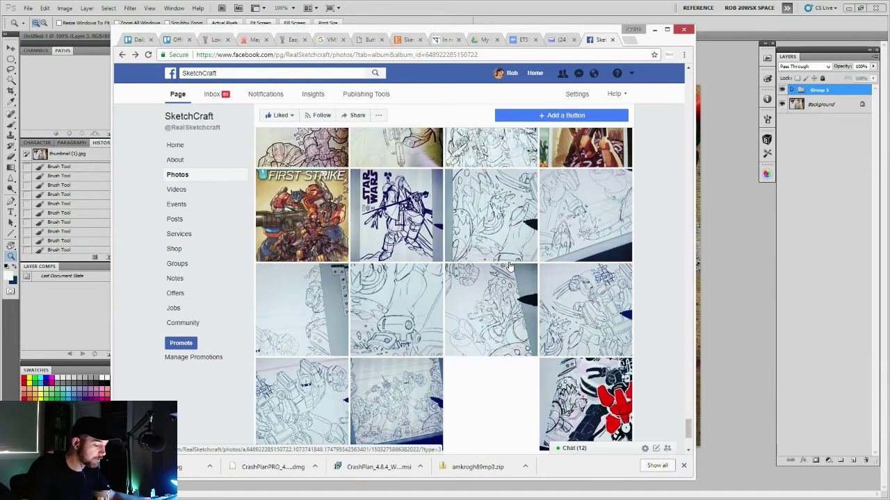
scroll(508, 265, down, 5)
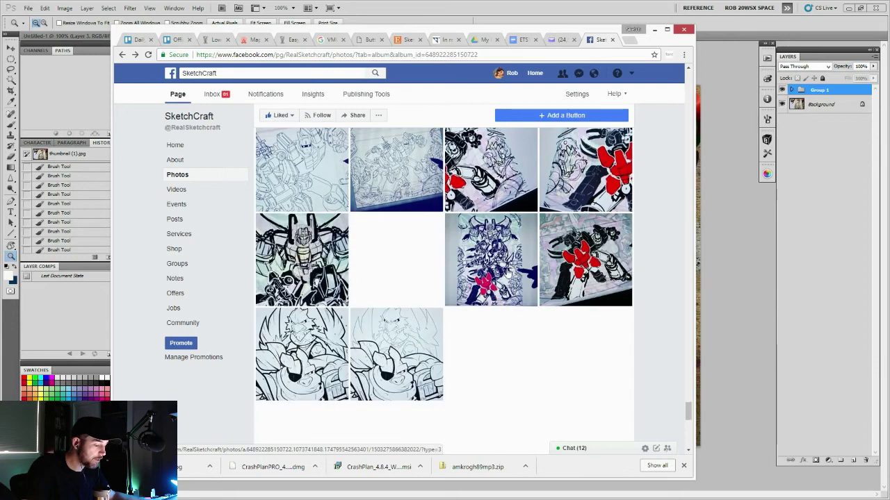
scroll(508, 273, down, 5)
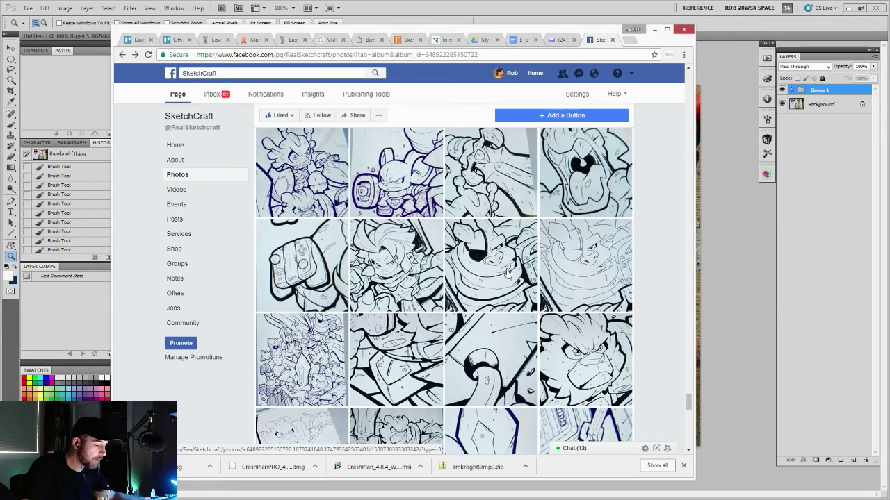
scroll(508, 273, down, 5)
scroll(508, 274, down, 3)
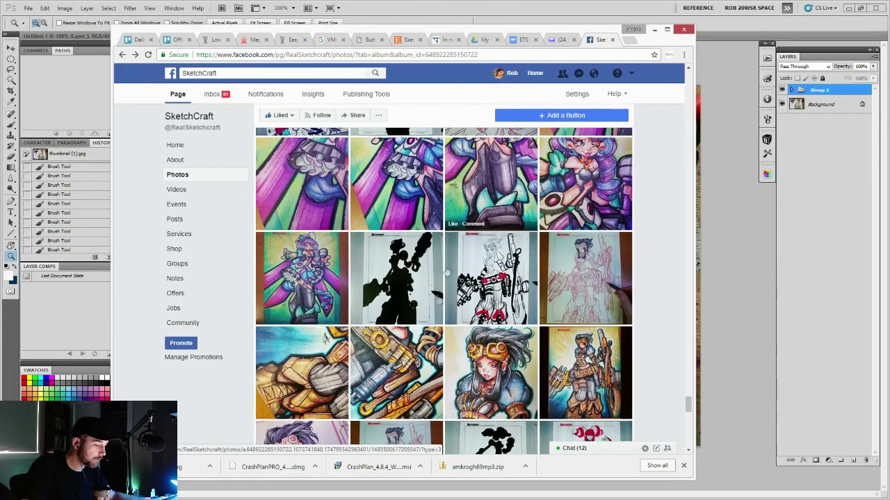
scroll(482, 344, down, 6)
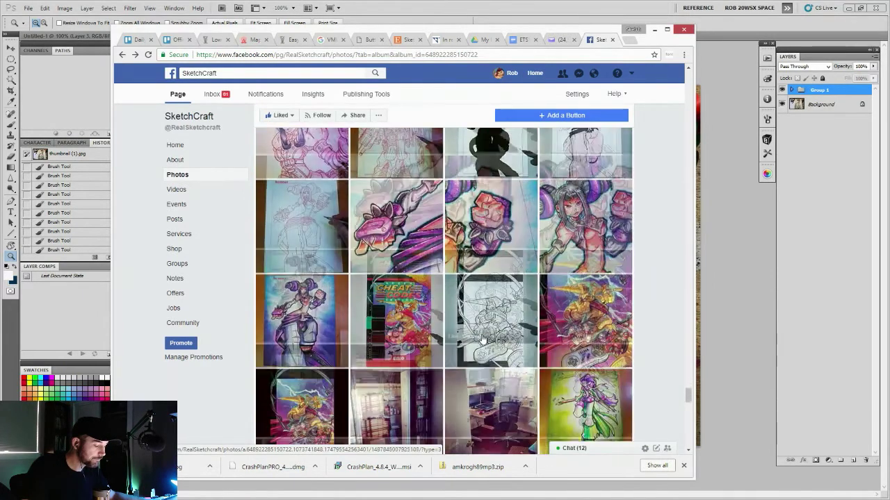
scroll(545, 256, down, 3)
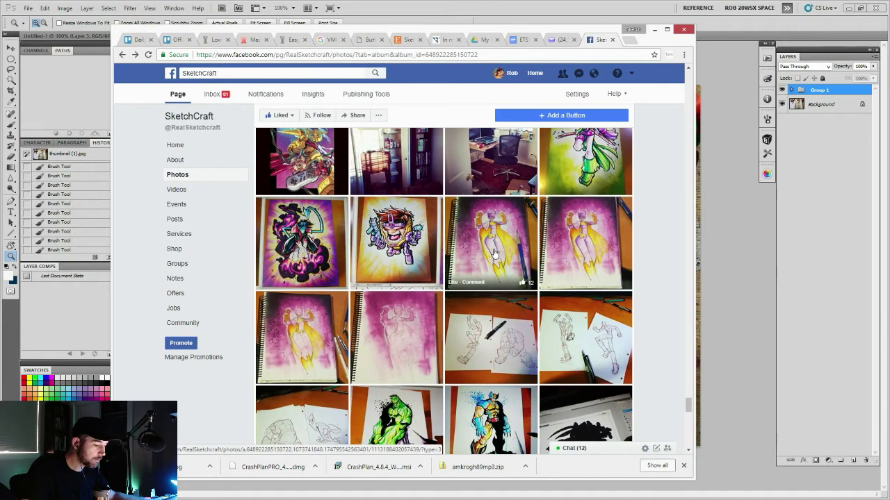
- Browse back through the Mobile Uploads album, past the Star Wars and Wolverine sketch covers, to the newer photos
scroll(502, 256, up, 3)
scroll(510, 310, up, 10)
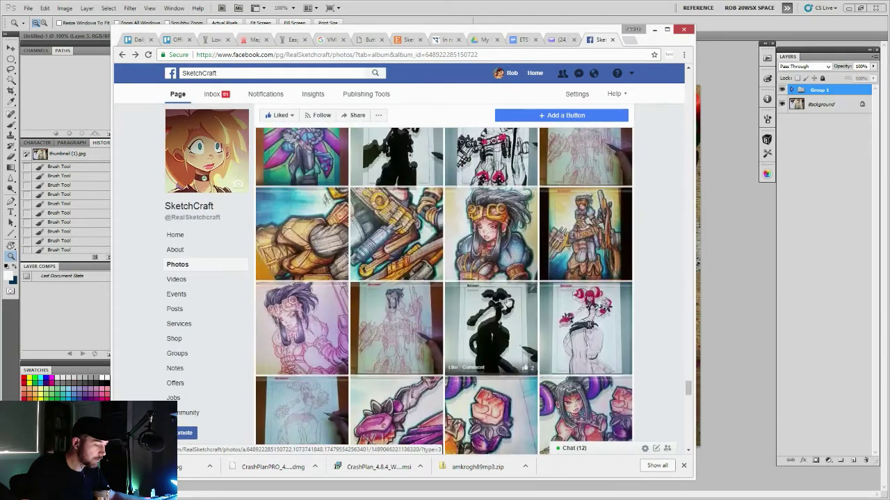
scroll(507, 289, up, 10)
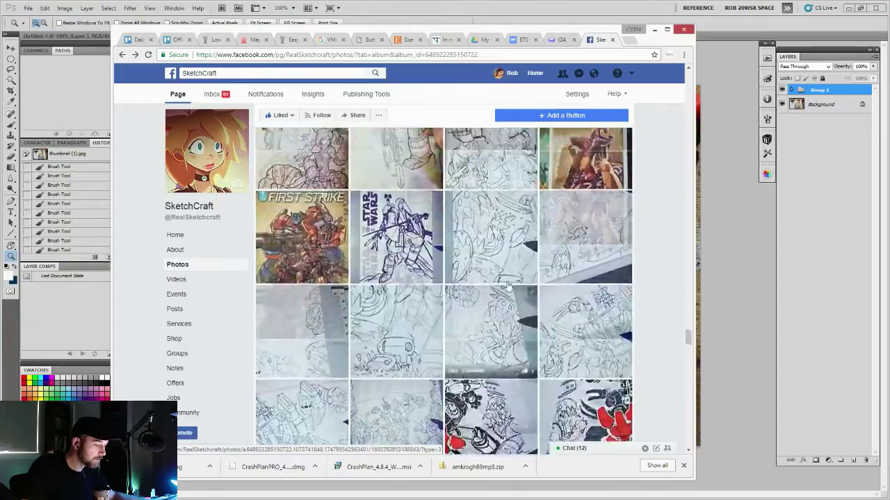
scroll(509, 287, up, 10)
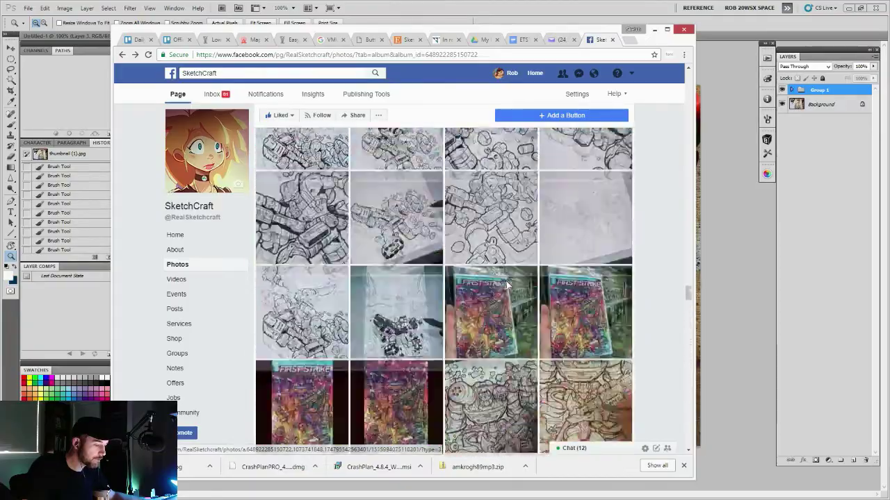
scroll(508, 287, up, 10)
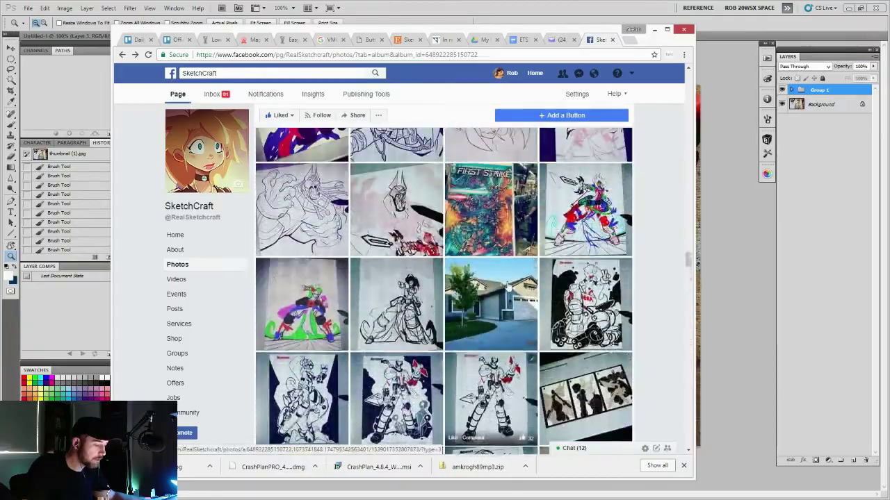
scroll(507, 286, up, 10)
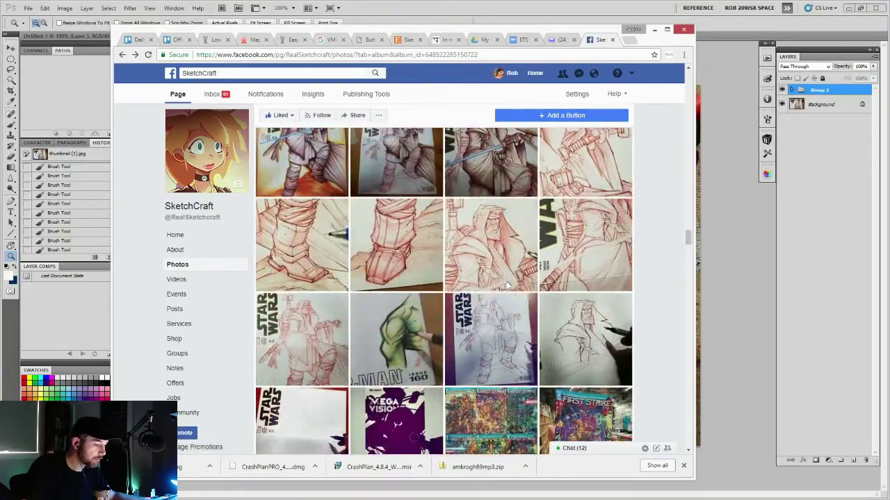
scroll(507, 286, up, 10)
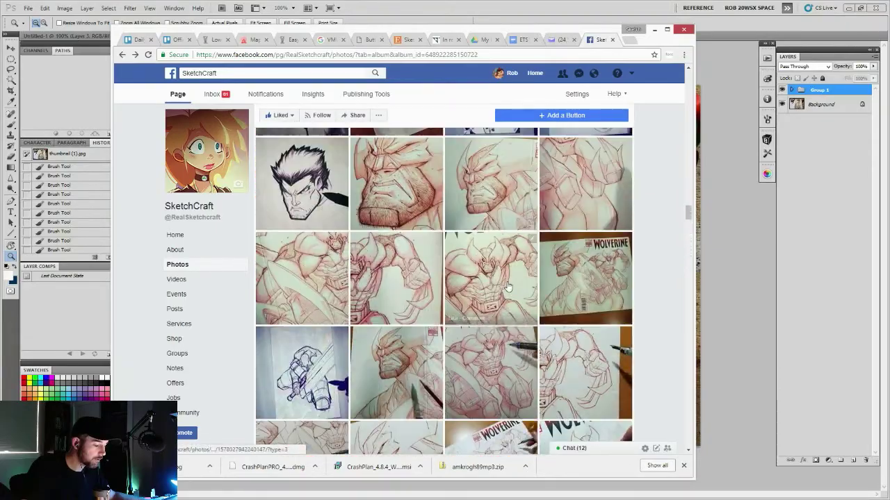
scroll(508, 287, up, 10)
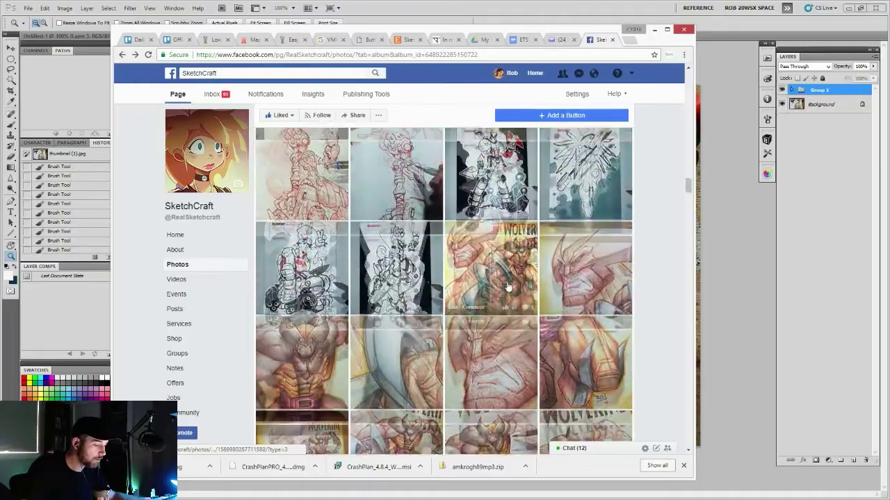
scroll(508, 286, up, 10)
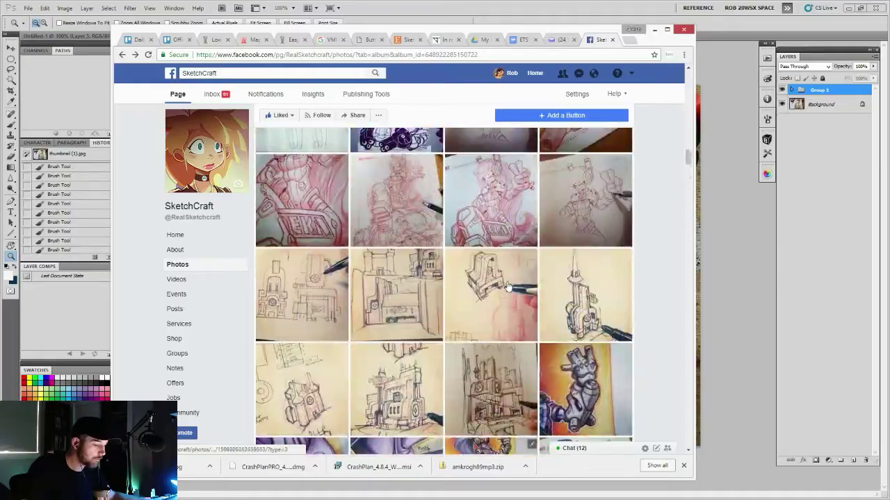
scroll(508, 286, up, 10)
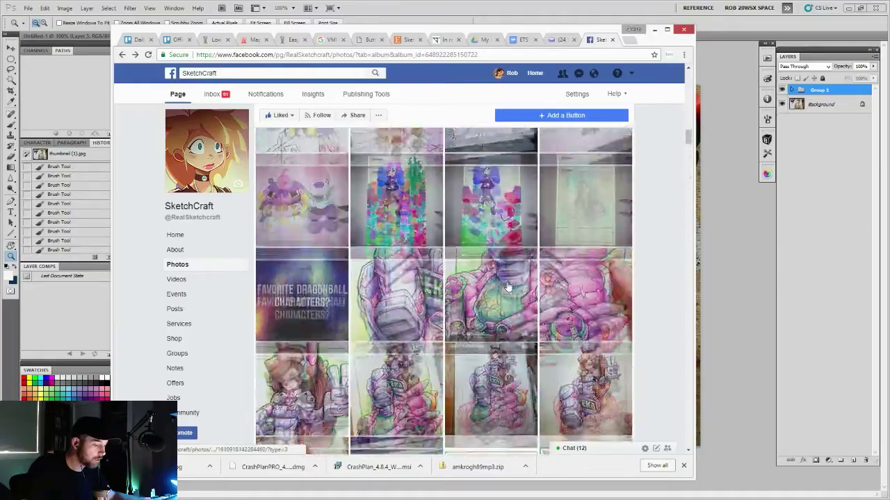
scroll(508, 286, up, 10)
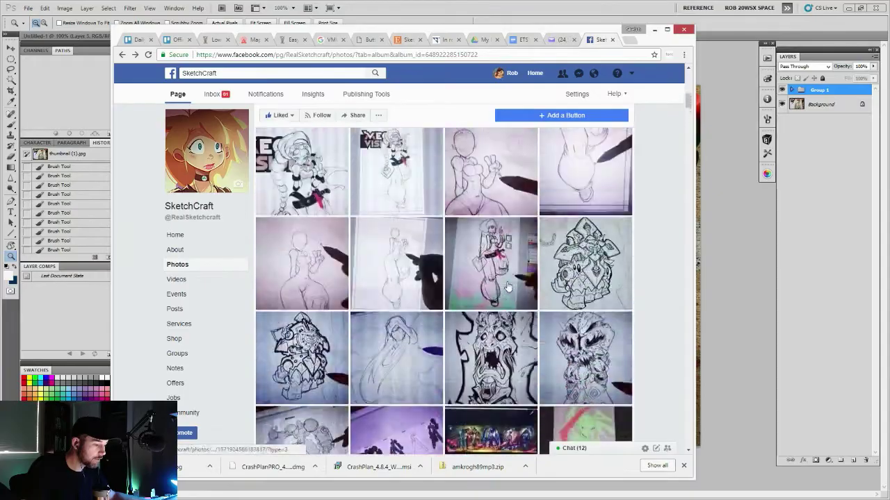
- Return to Photoshop and repeatedly hide and show Group 1 to compare the enhanced Street Fighter drawing with the original, leaving the group shown
click(502, 24)
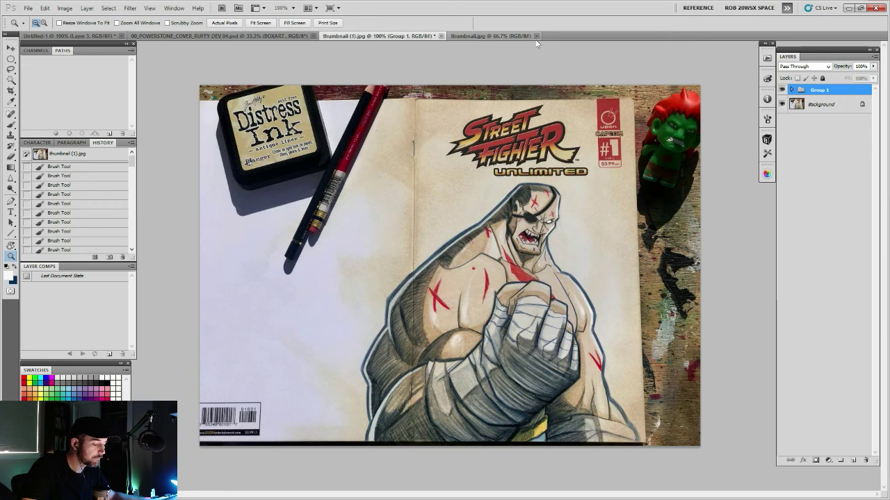
click(781, 91)
click(781, 91)
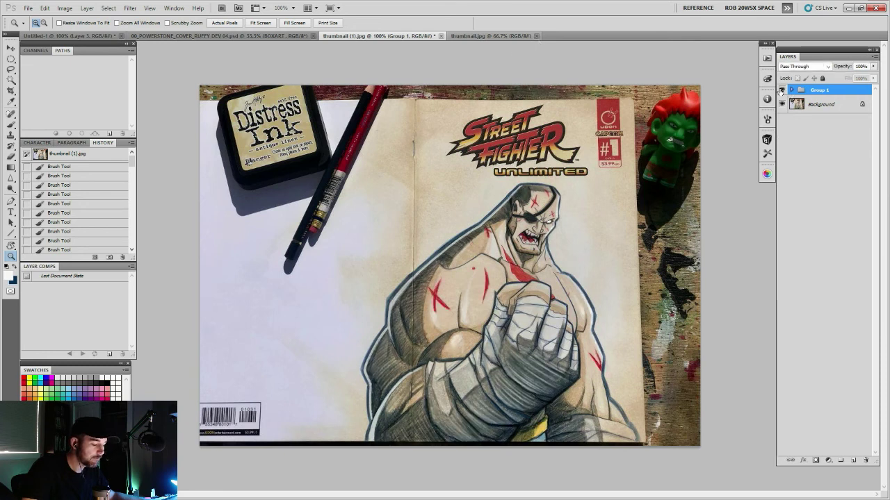
click(781, 90)
click(781, 90)
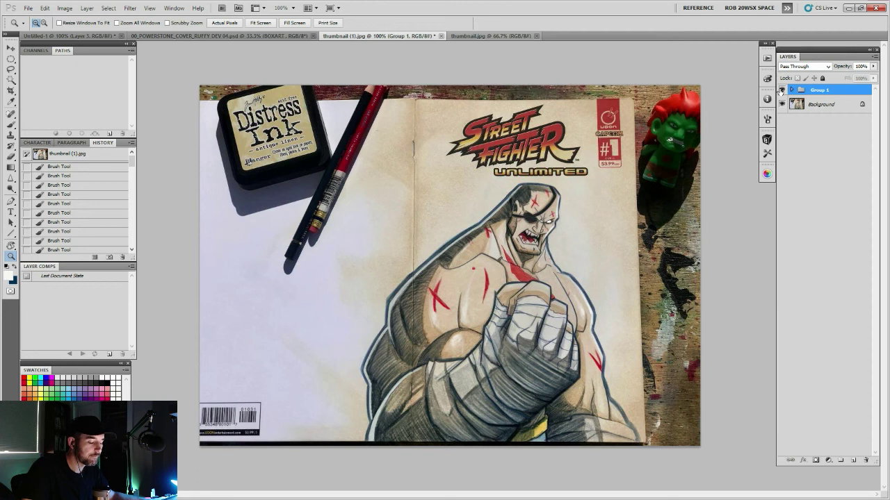
click(782, 91)
click(782, 90)
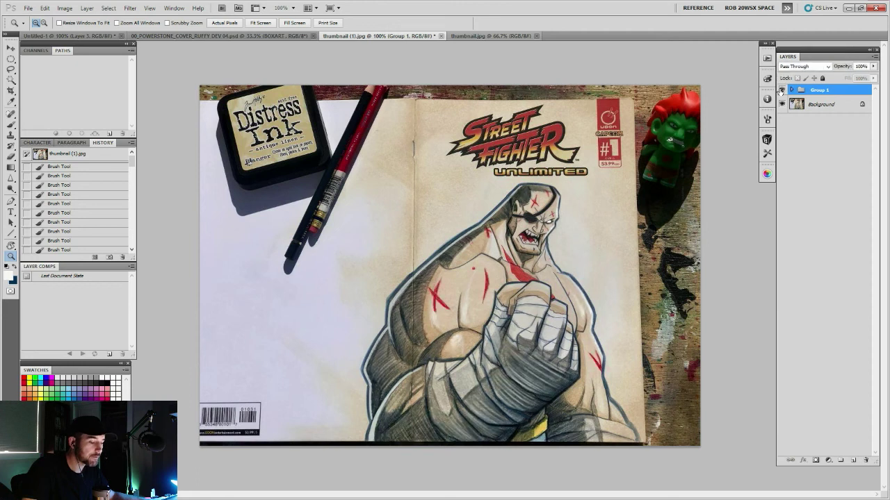
click(781, 90)
click(782, 91)
click(781, 90)
click(781, 90)
click(781, 90)
click(781, 90)
click(782, 91)
click(782, 90)
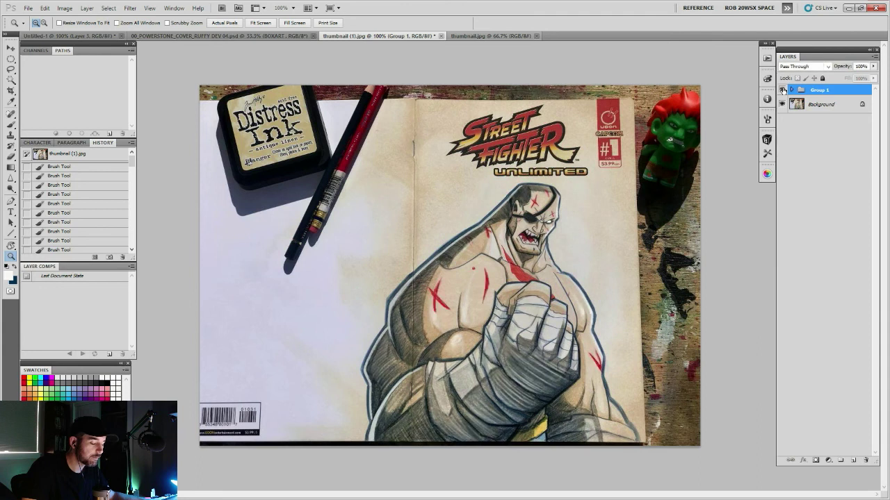
click(782, 90)
click(782, 90)
click(782, 91)
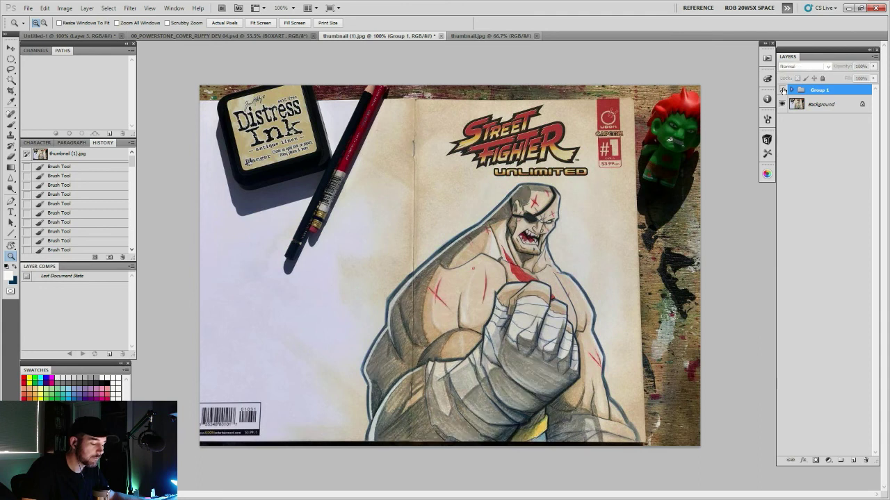
click(782, 90)
click(782, 91)
click(782, 91)
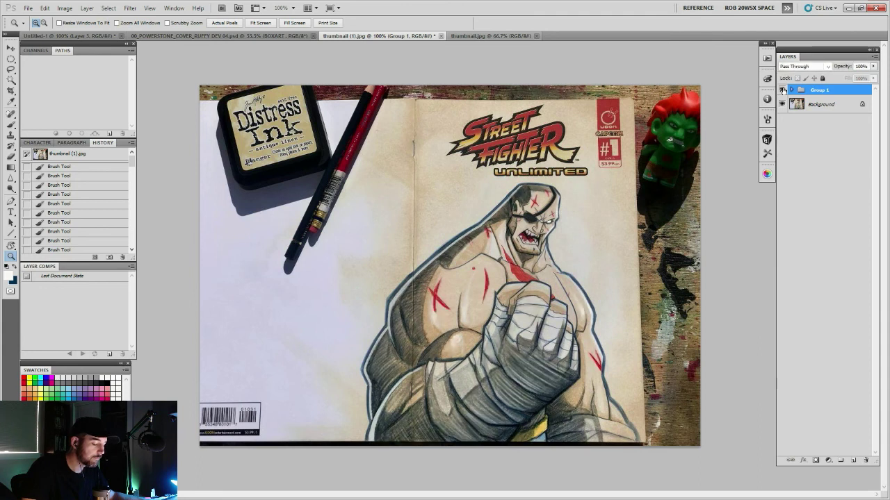
click(782, 90)
click(782, 90)
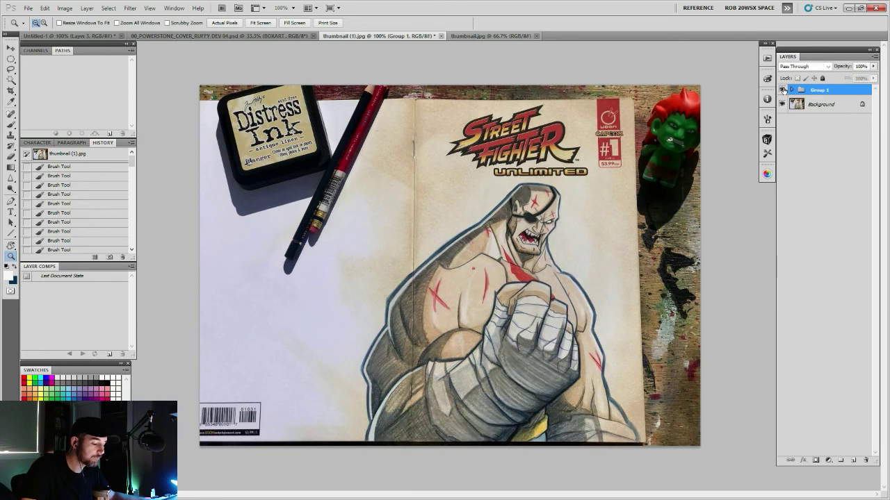
click(782, 91)
click(782, 91)
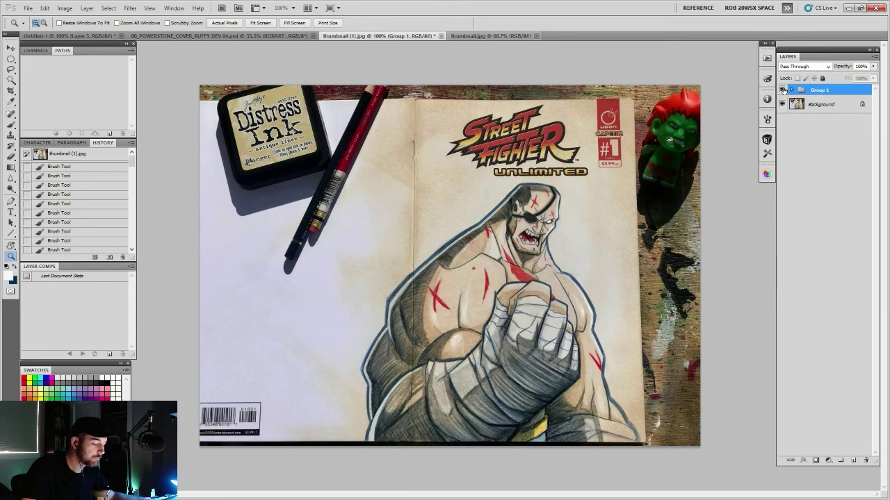
click(782, 90)
click(782, 91)
click(782, 90)
click(782, 91)
click(782, 90)
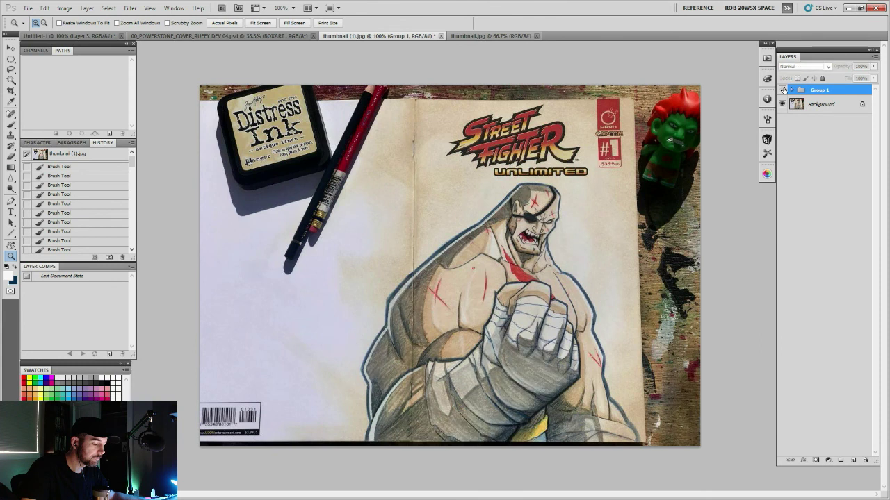
click(782, 90)
click(782, 90)
click(782, 90)
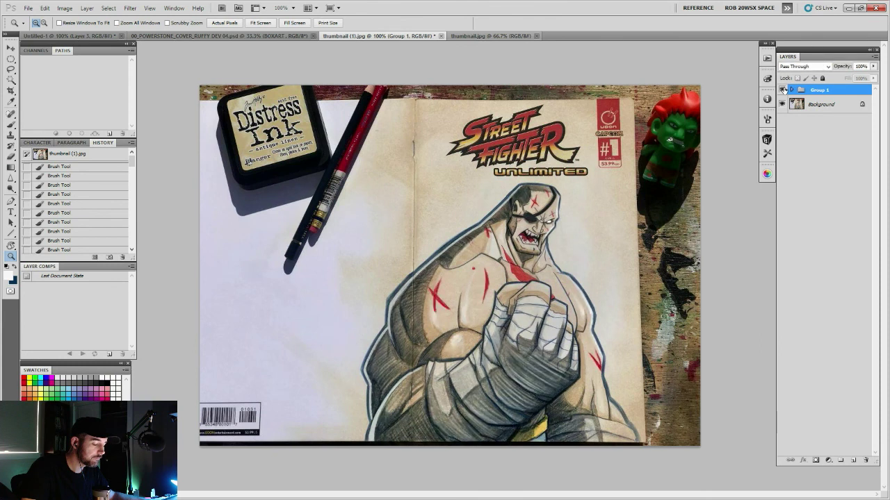
click(782, 91)
click(781, 90)
click(782, 90)
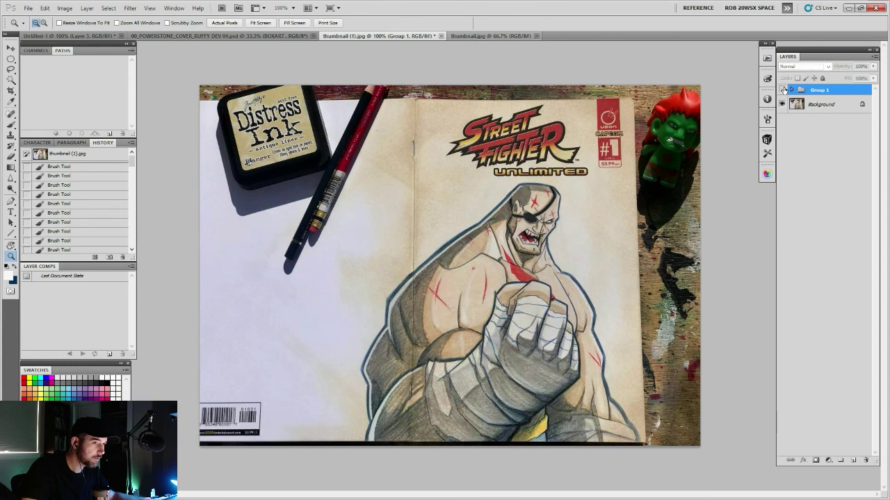
click(782, 90)
click(782, 90)
click(782, 90)
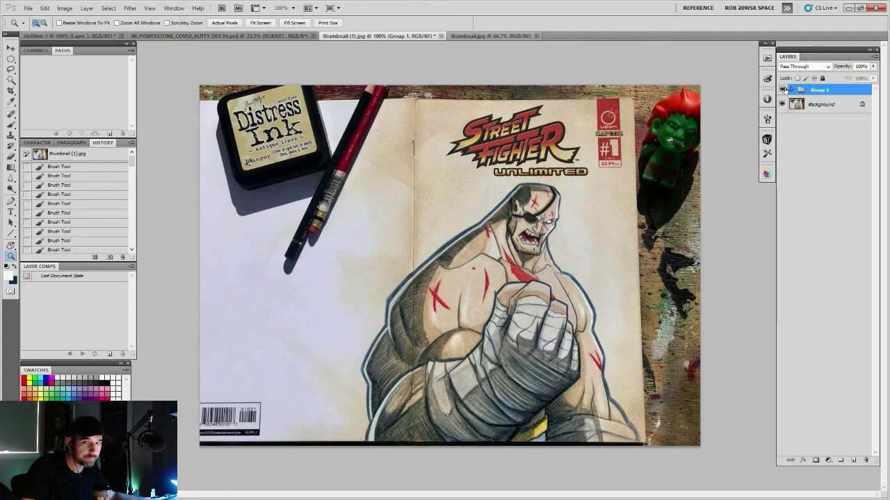
click(783, 91)
click(783, 90)
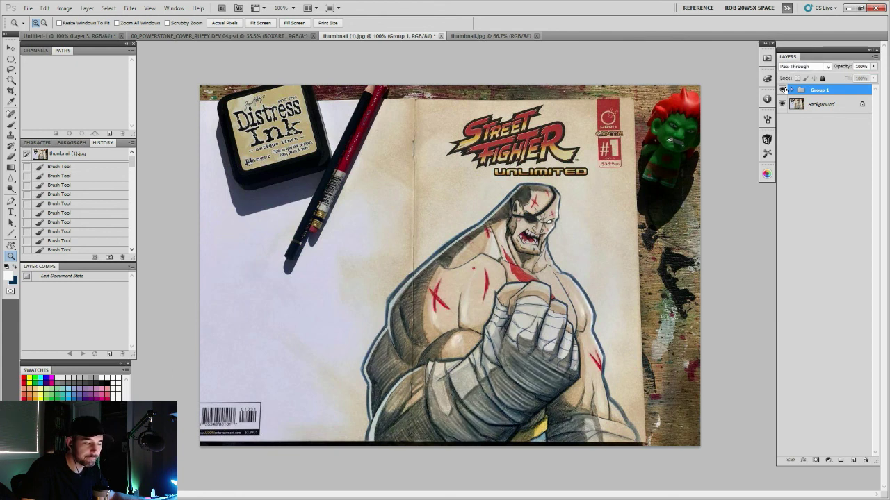